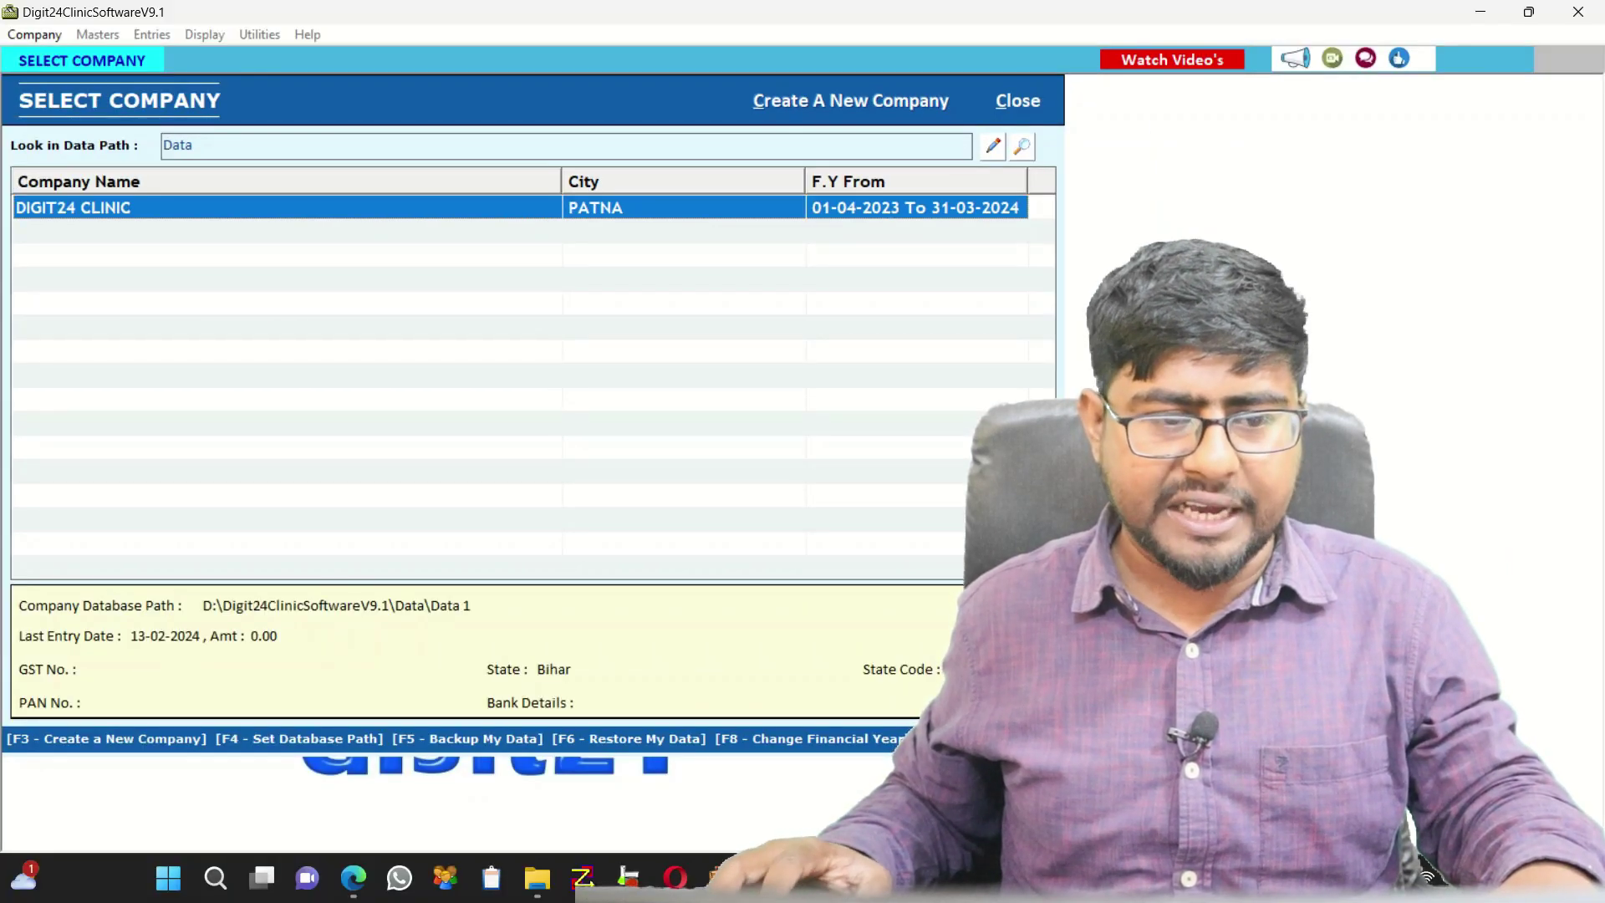
Open the DIGIT24 CLINIC company and log in from the Login screen
key("Return")
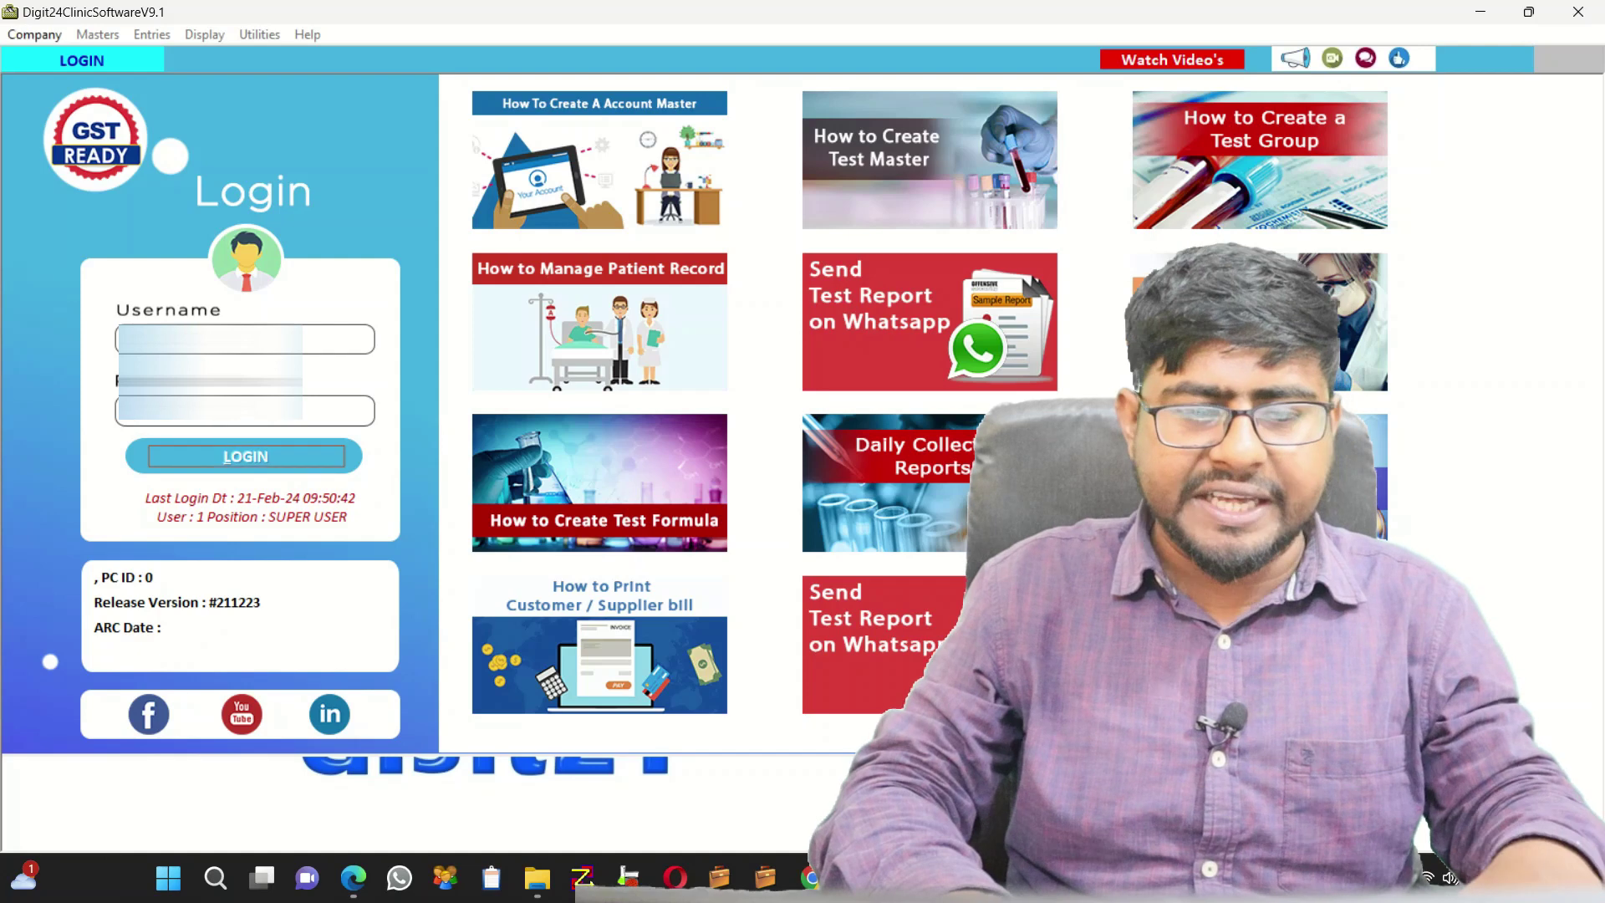
key("Return")
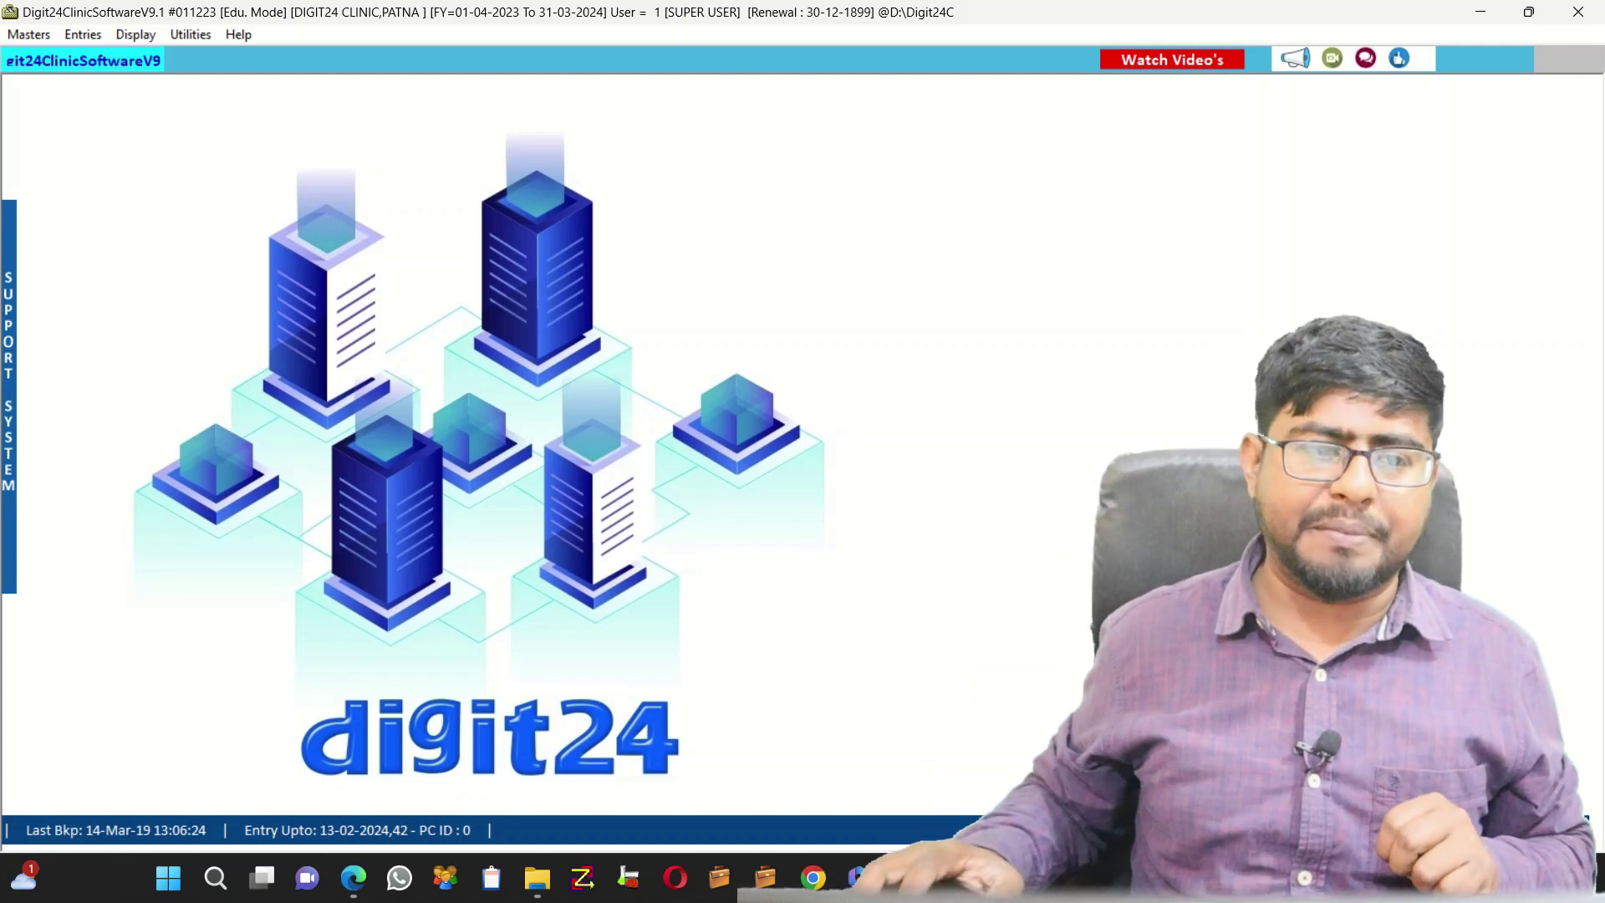
left_click(82, 34)
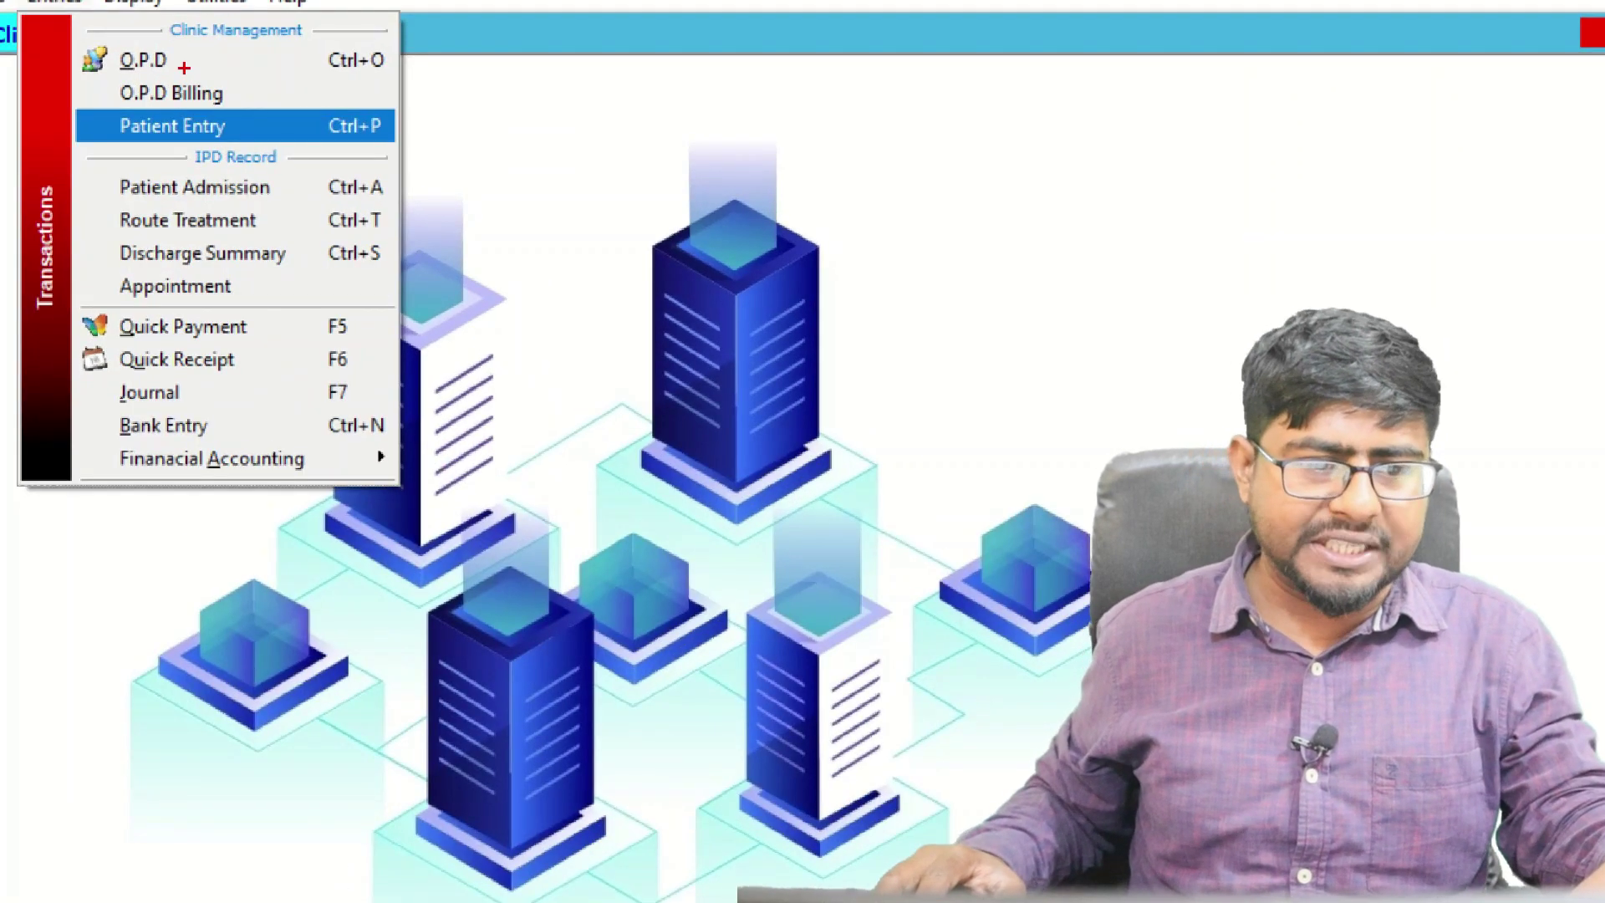
left_click_drag(184, 67, 248, 55)
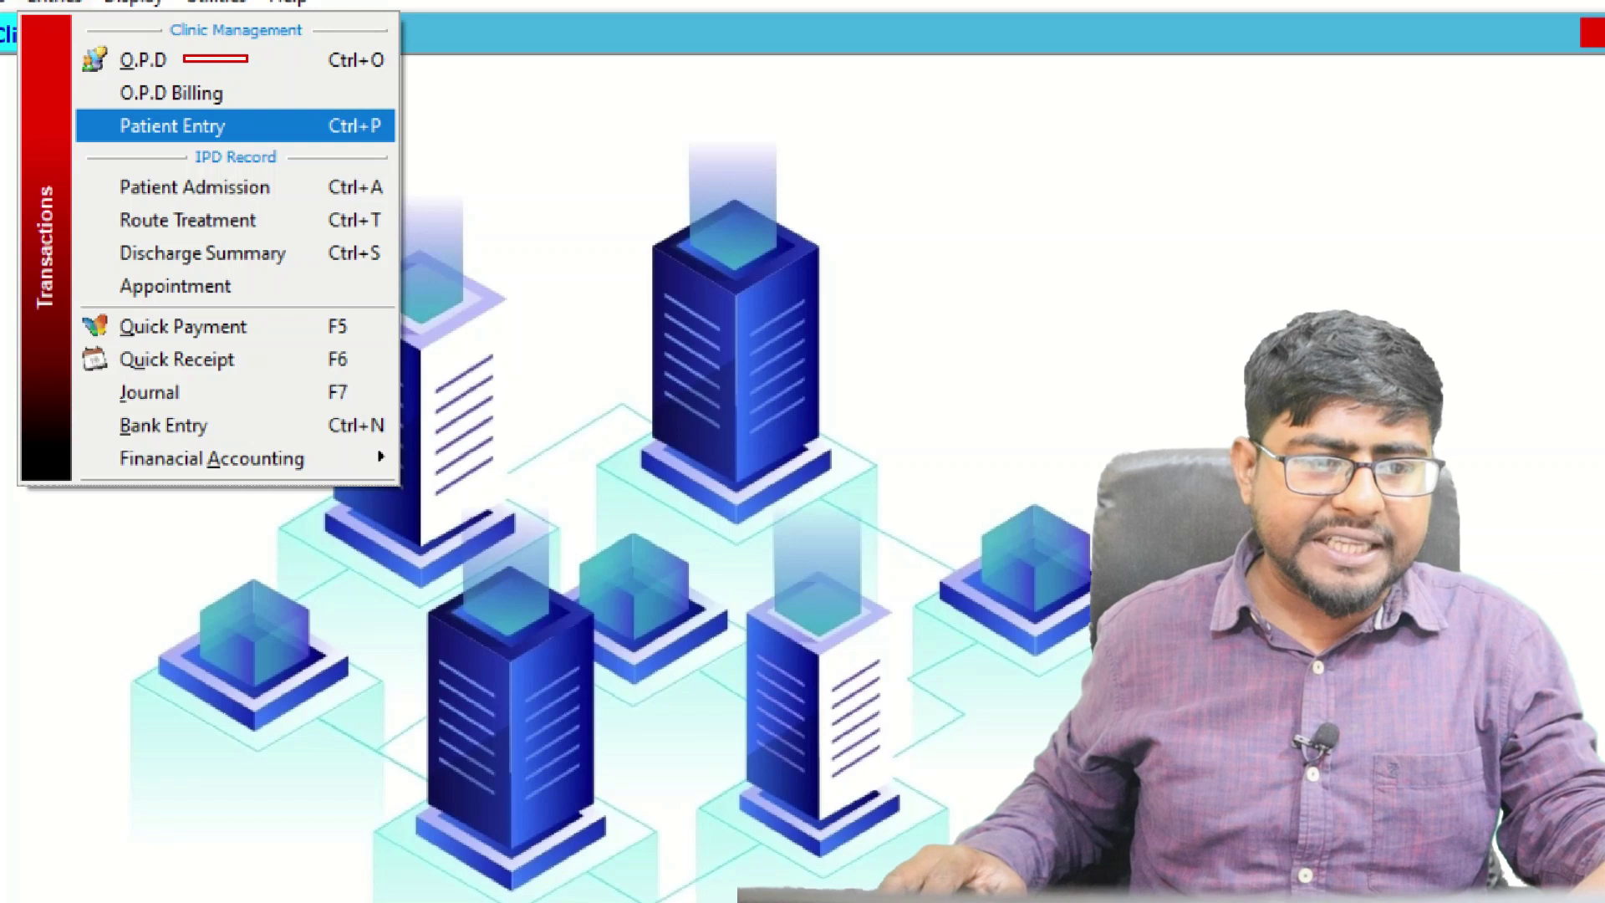
mouse_move(98, 38)
left_mouse_down()
mouse_move(128, 109)
mouse_move(248, 164)
mouse_move(272, 157)
left_mouse_up()
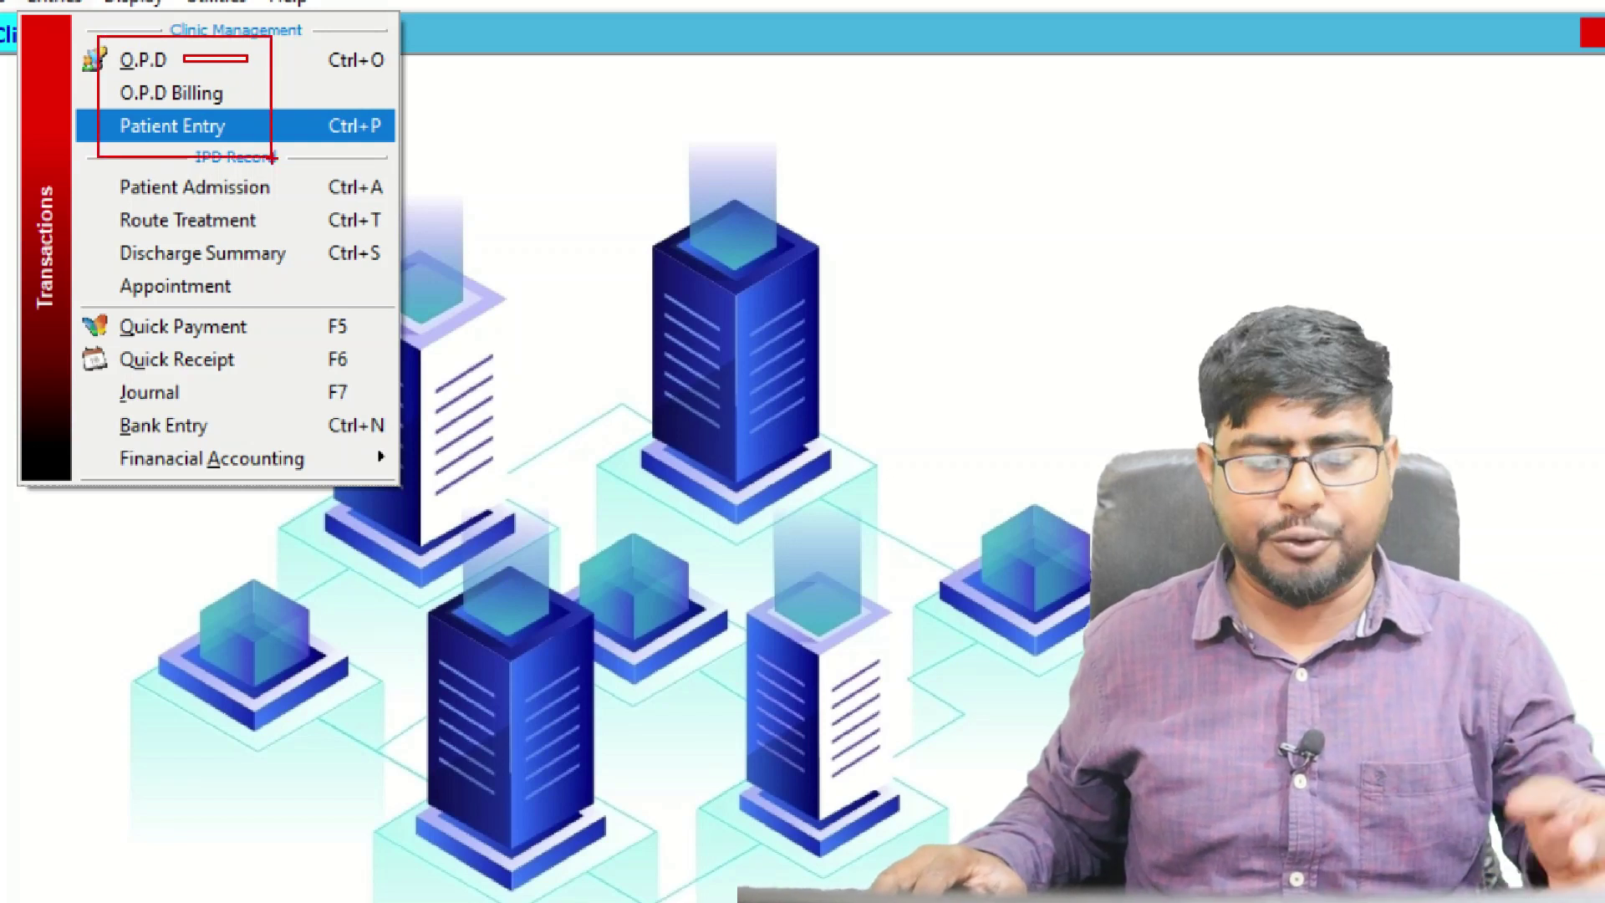
key("Escape")
key("Return")
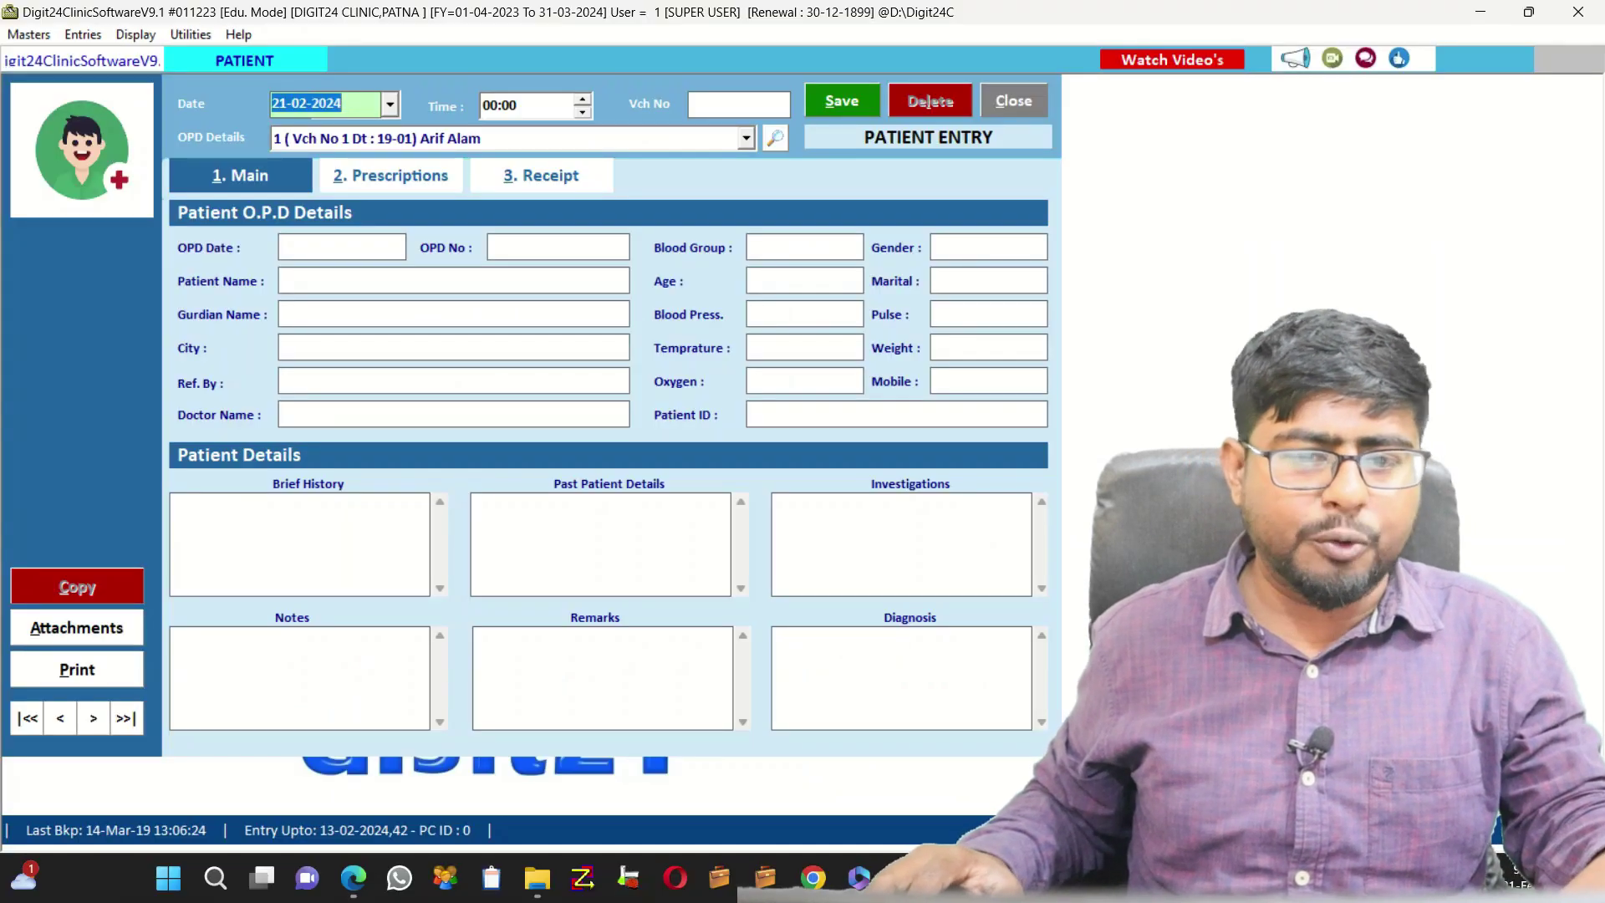
key("Escape")
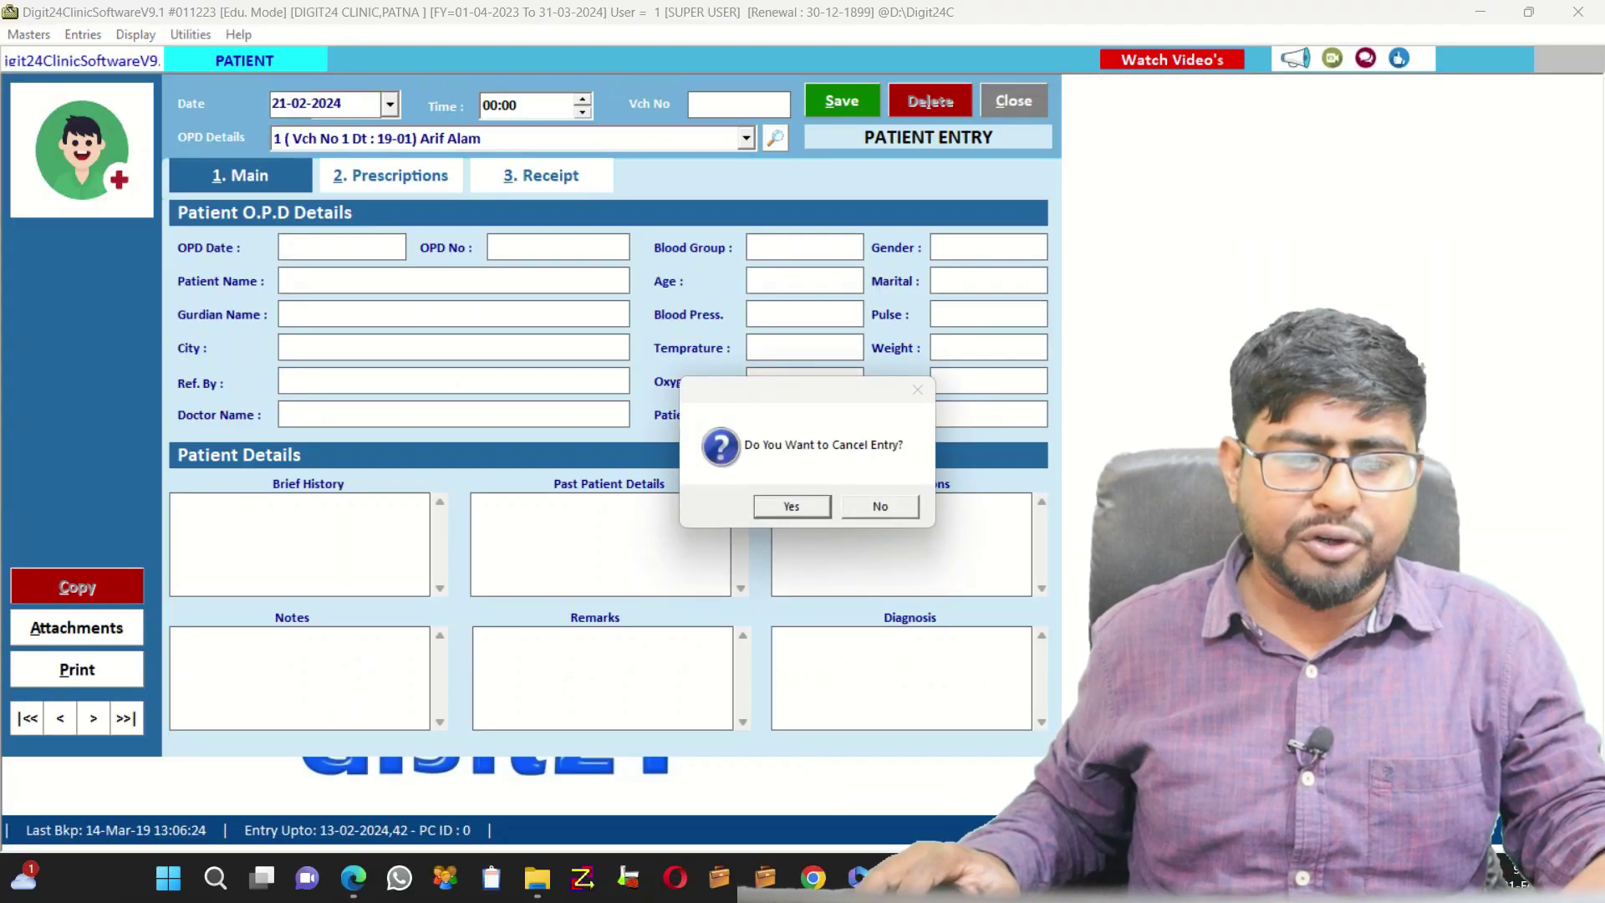
key("Return")
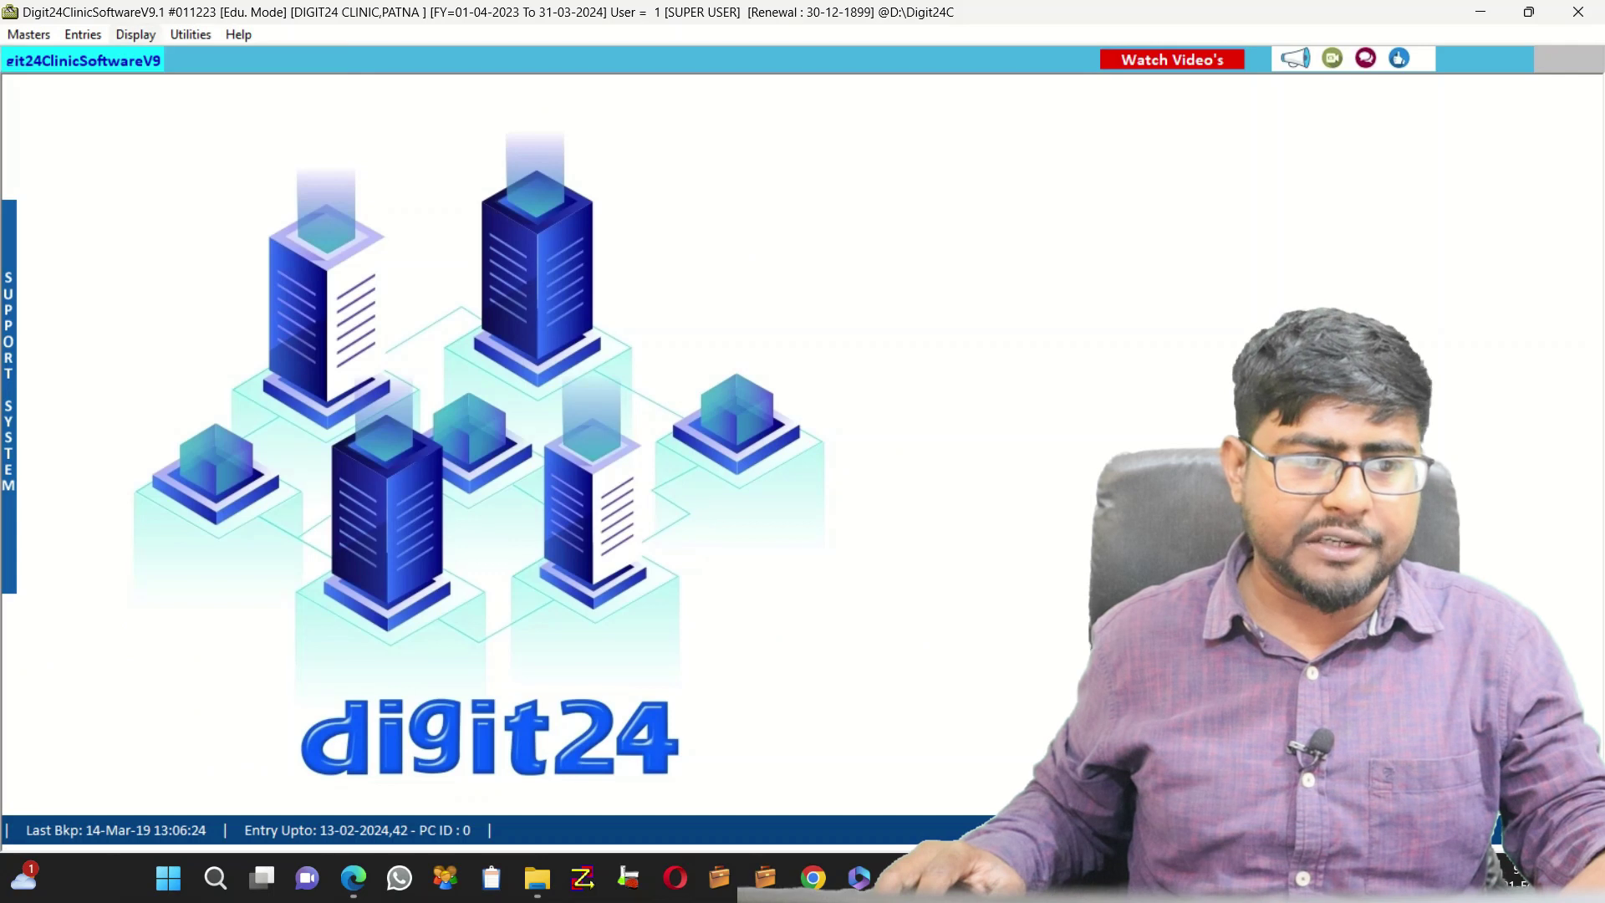
left_click(83, 34)
Start a new O.P.D entry and enter the patient's and guardian's names
left_click(146, 78)
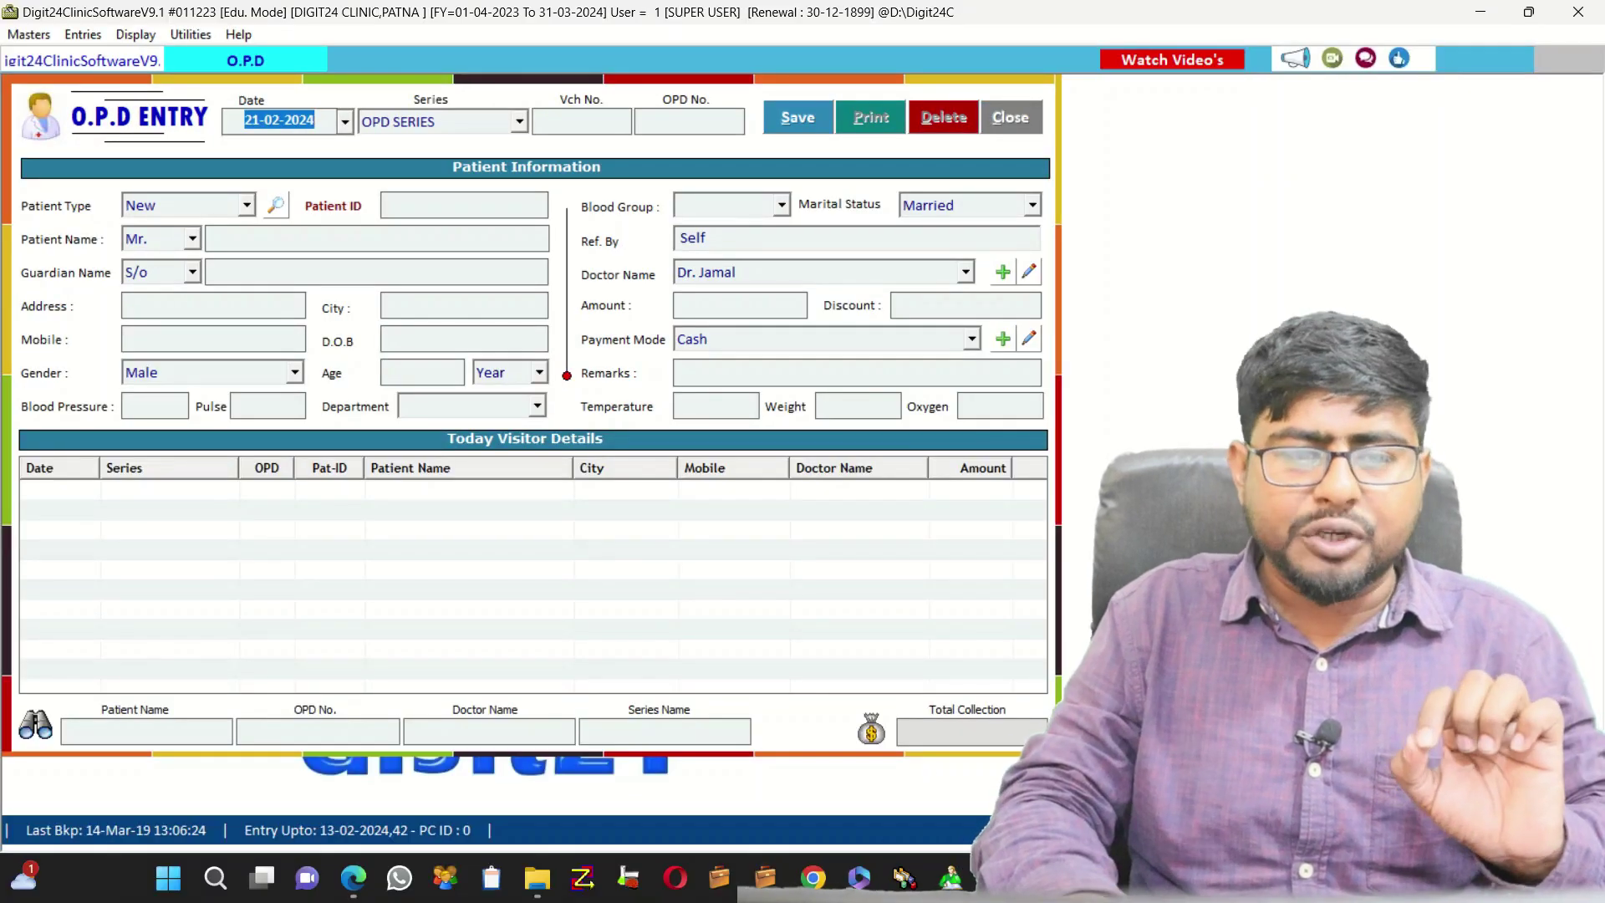
key("Return")
key("Return")
key("Return")
key("Return")
key("Return")
key("Return")
key("Return")
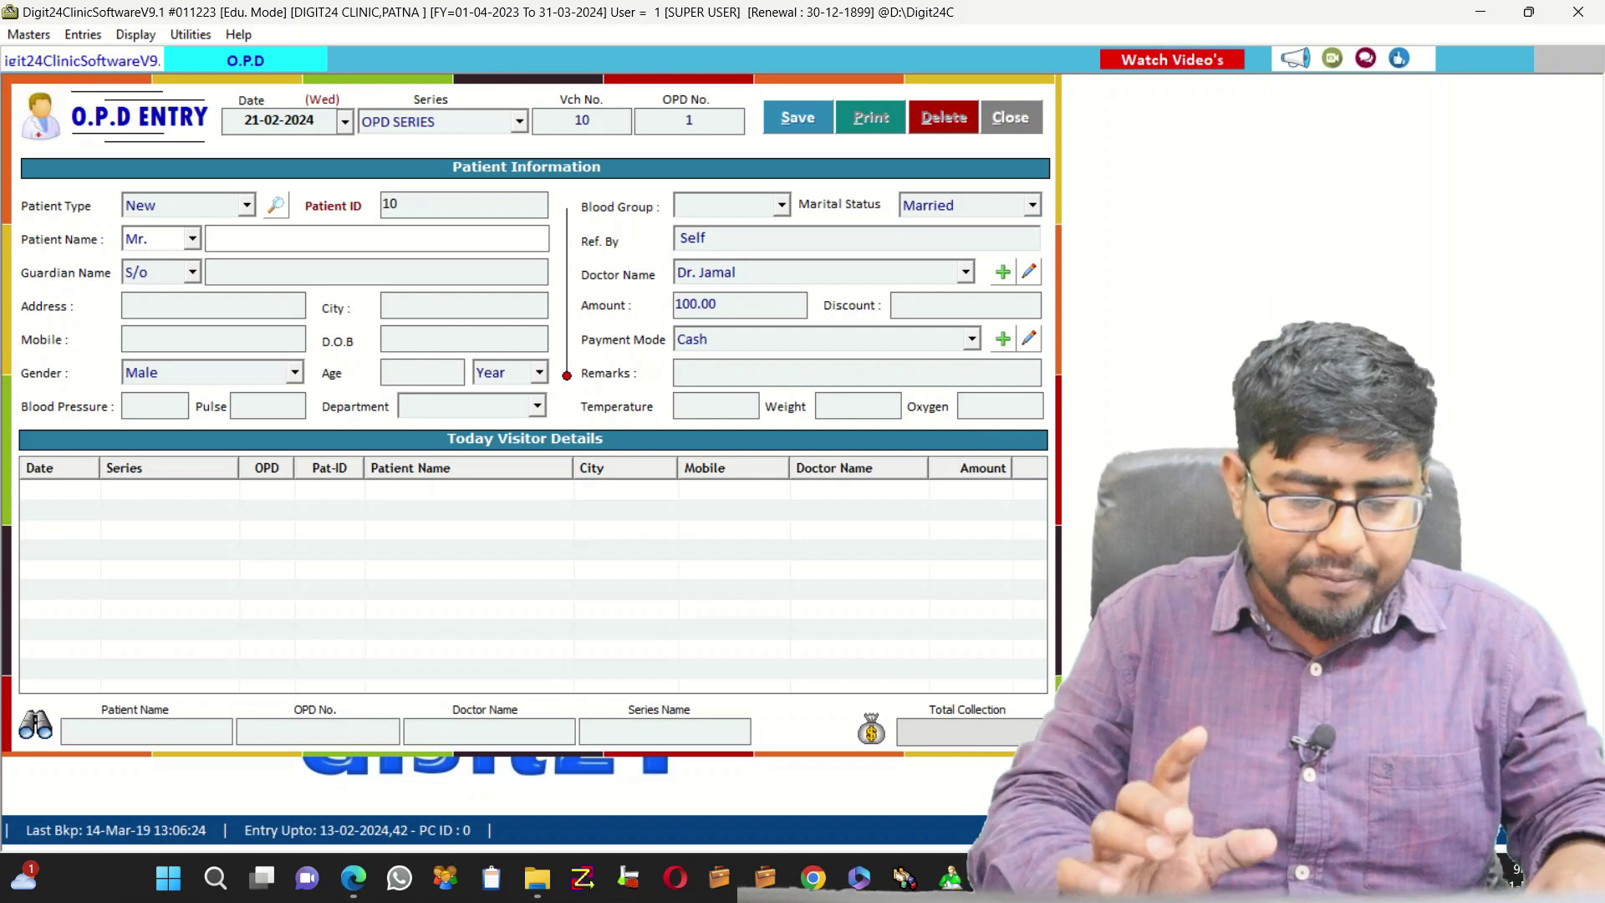
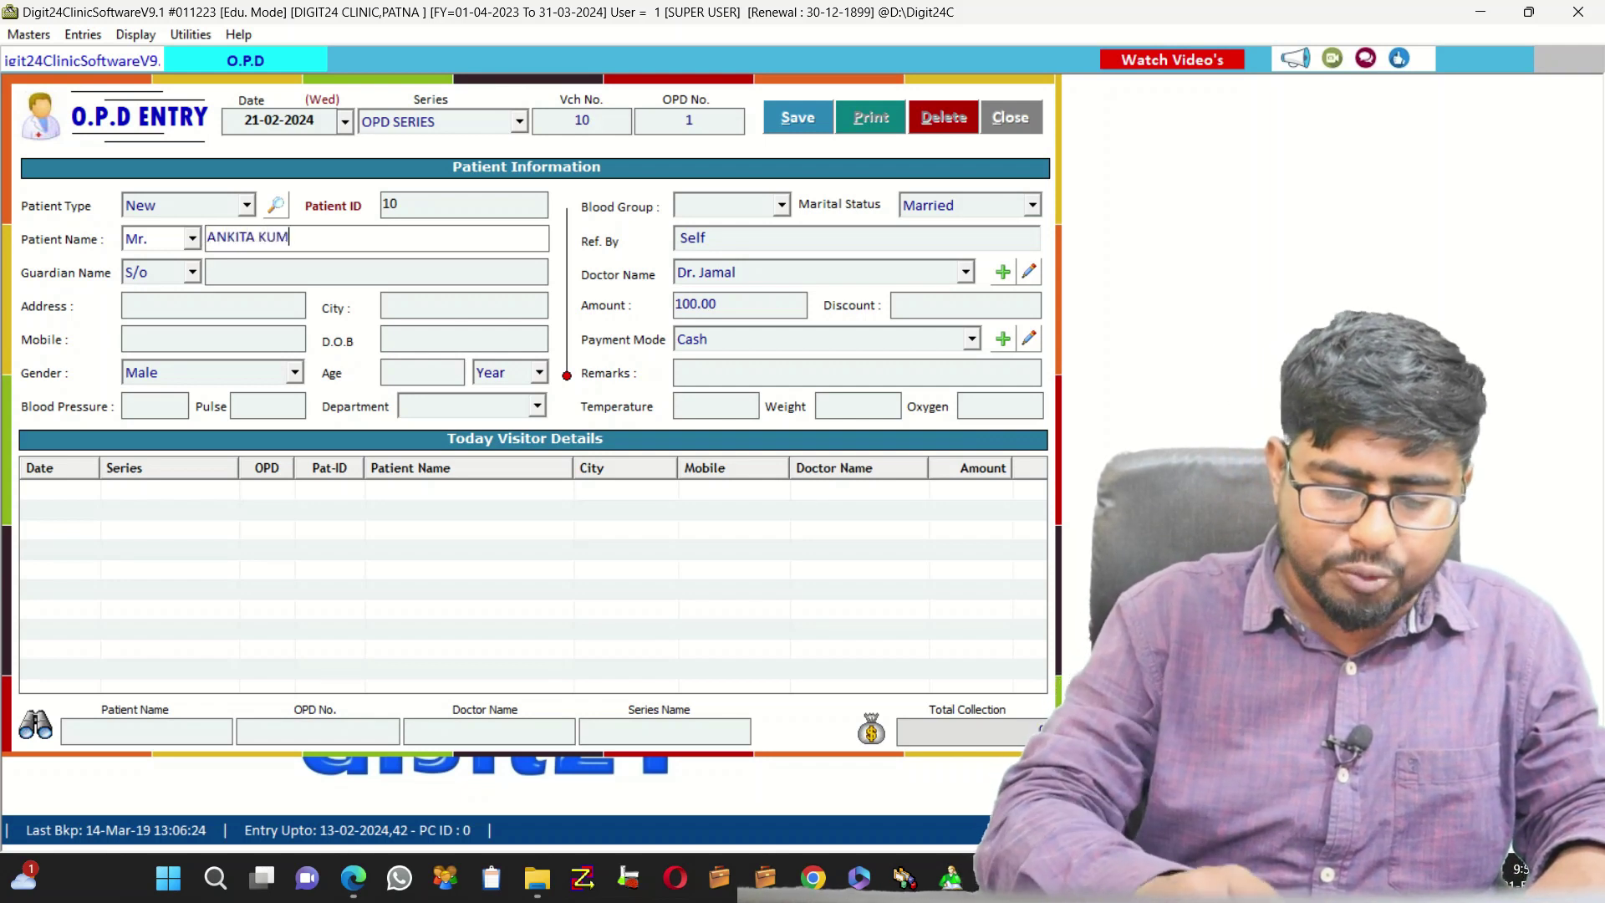
key("Return")
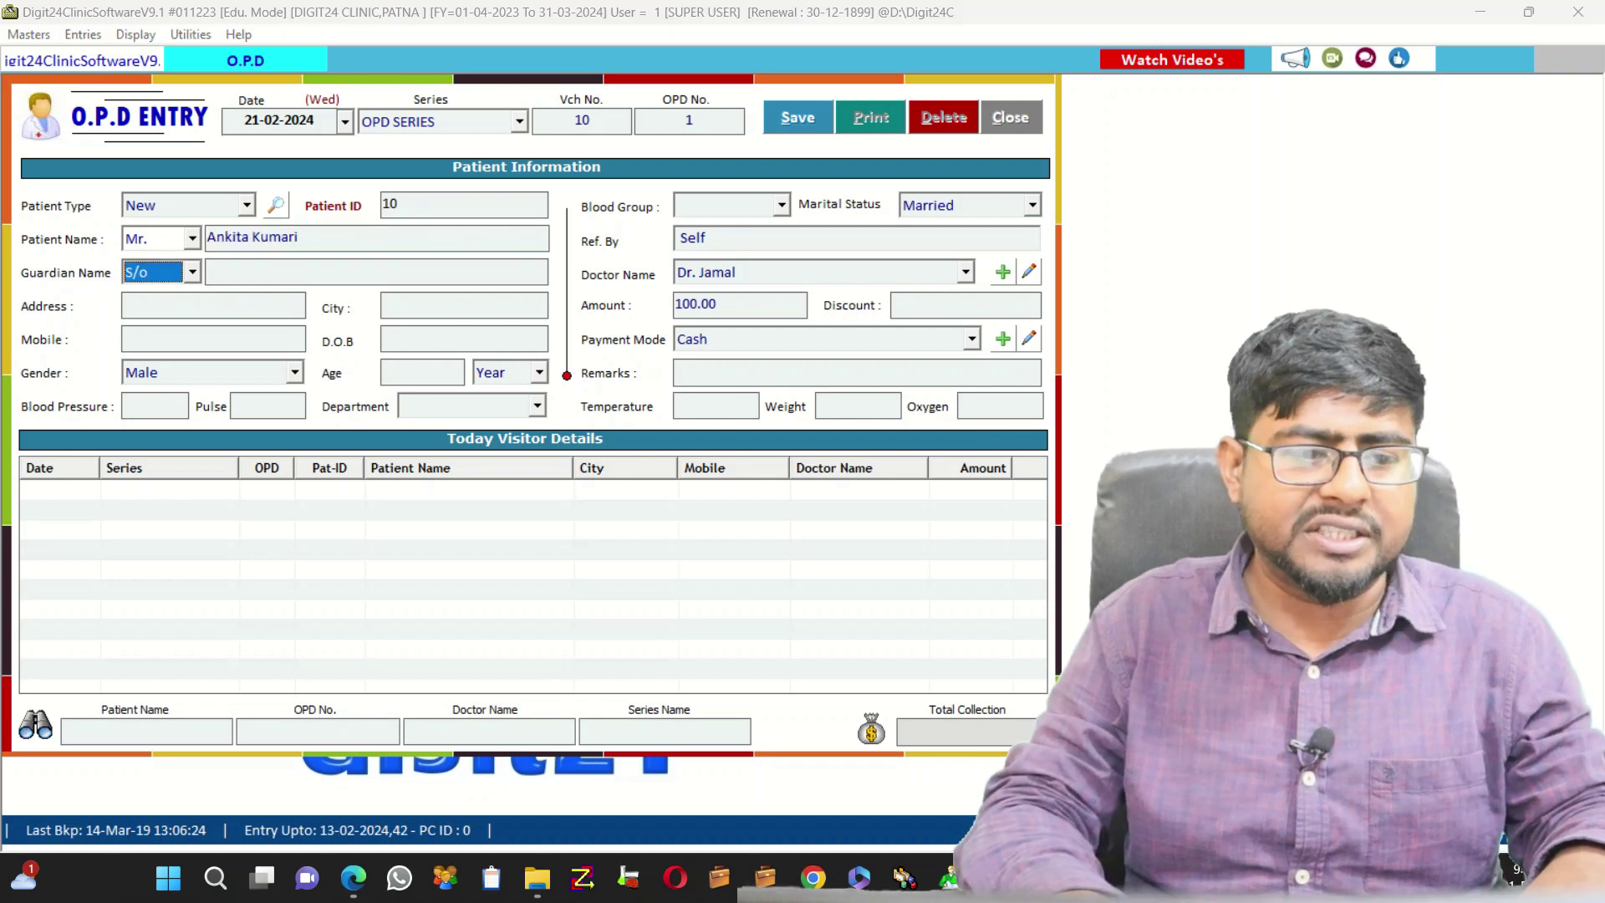
key("Return")
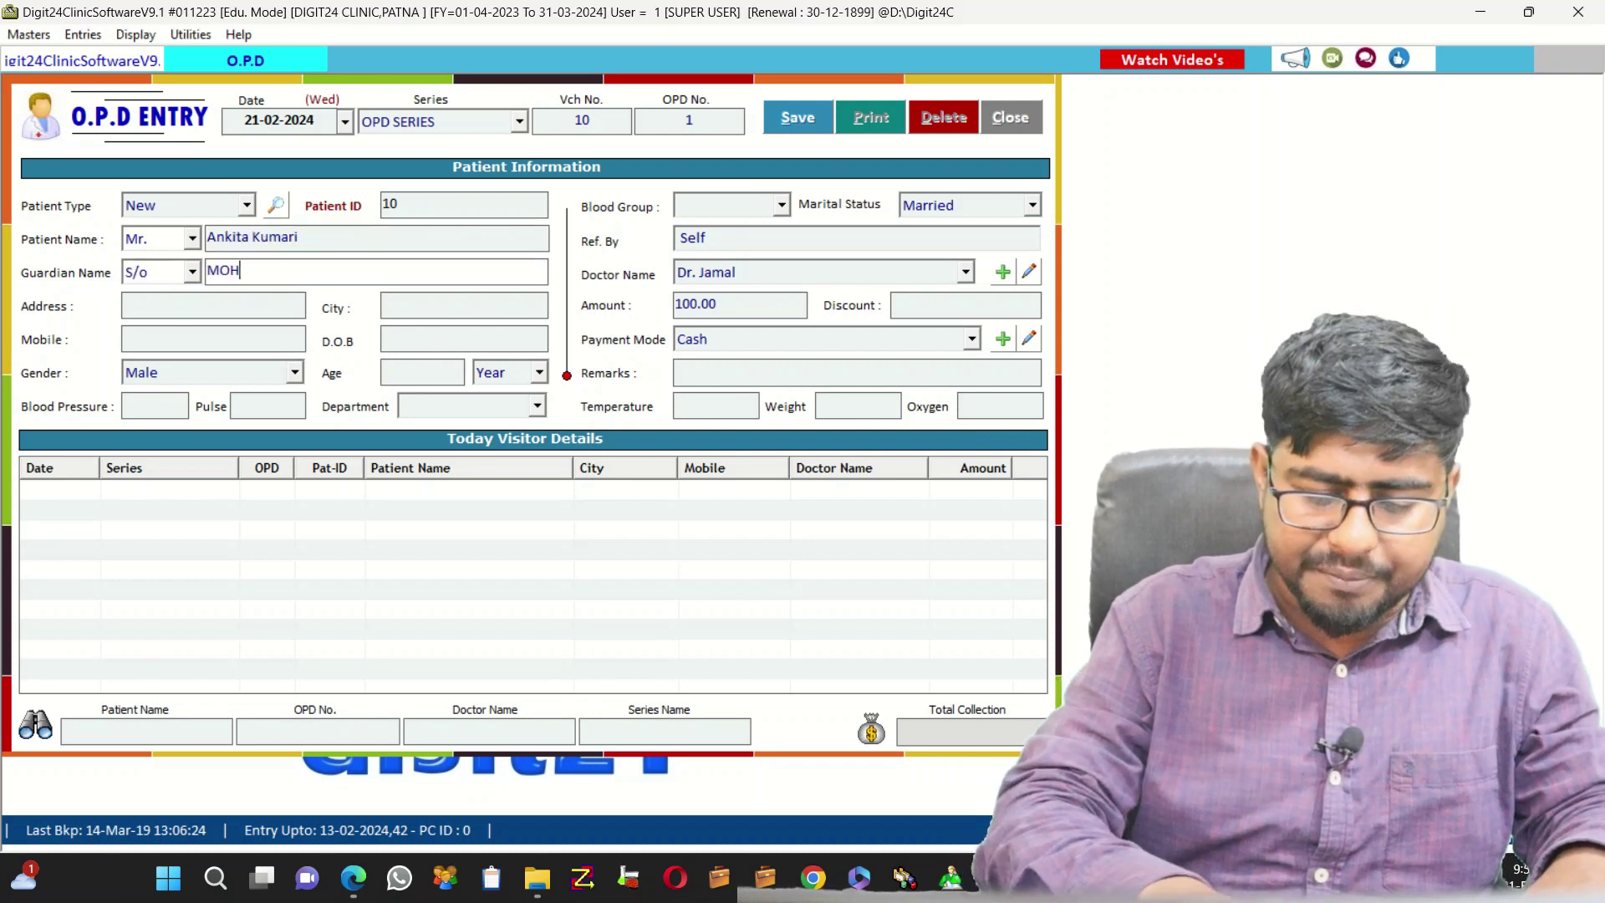
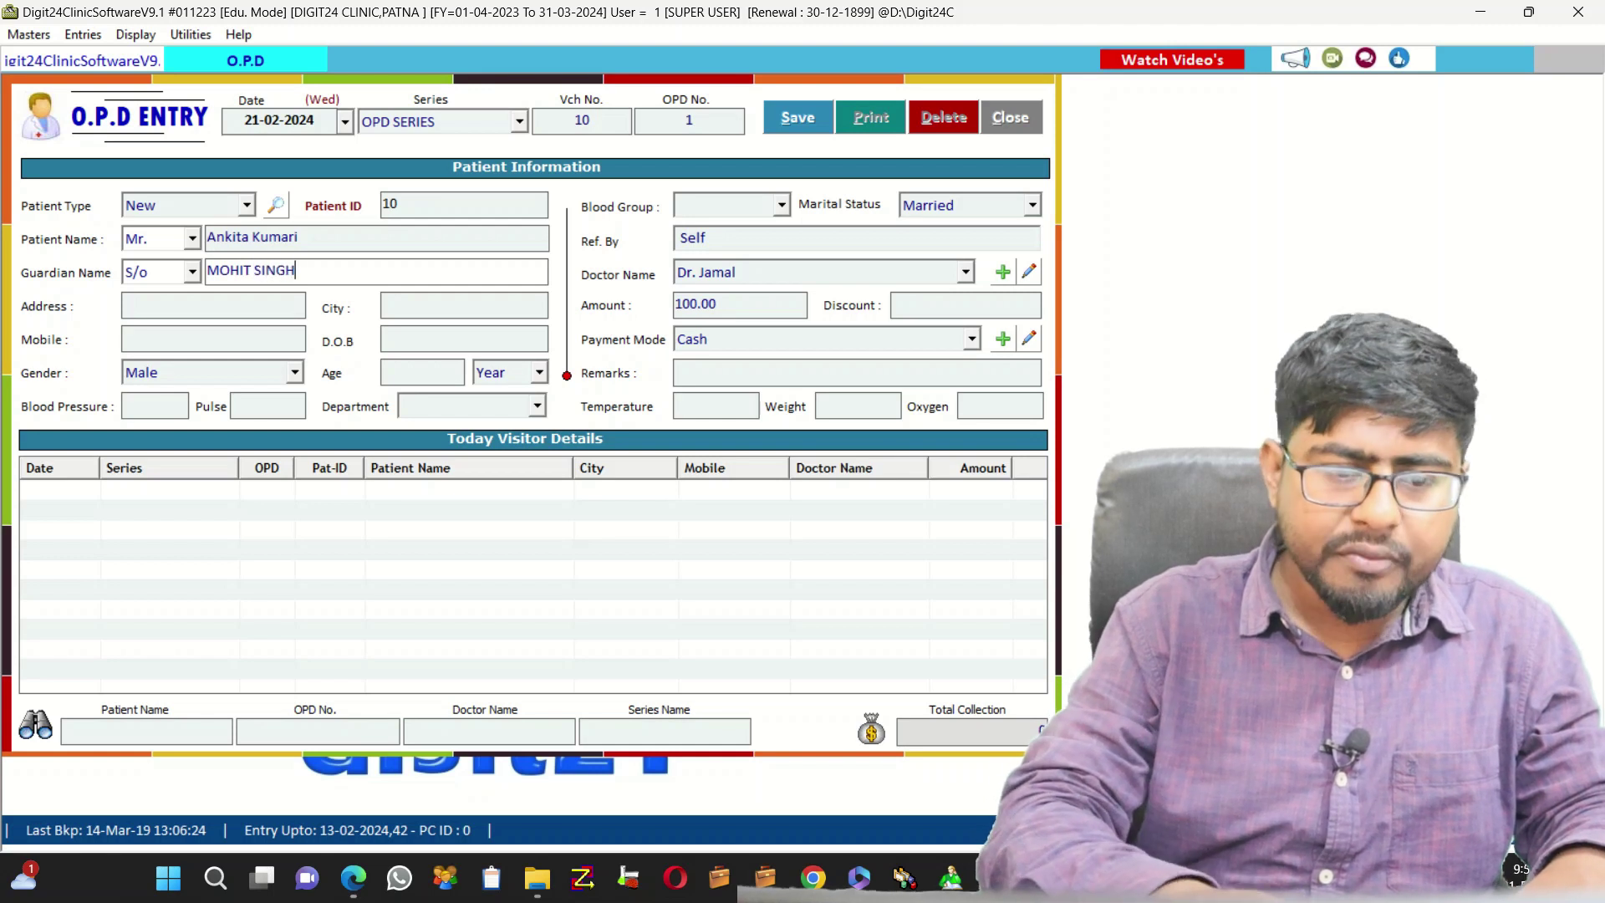
key("Return")
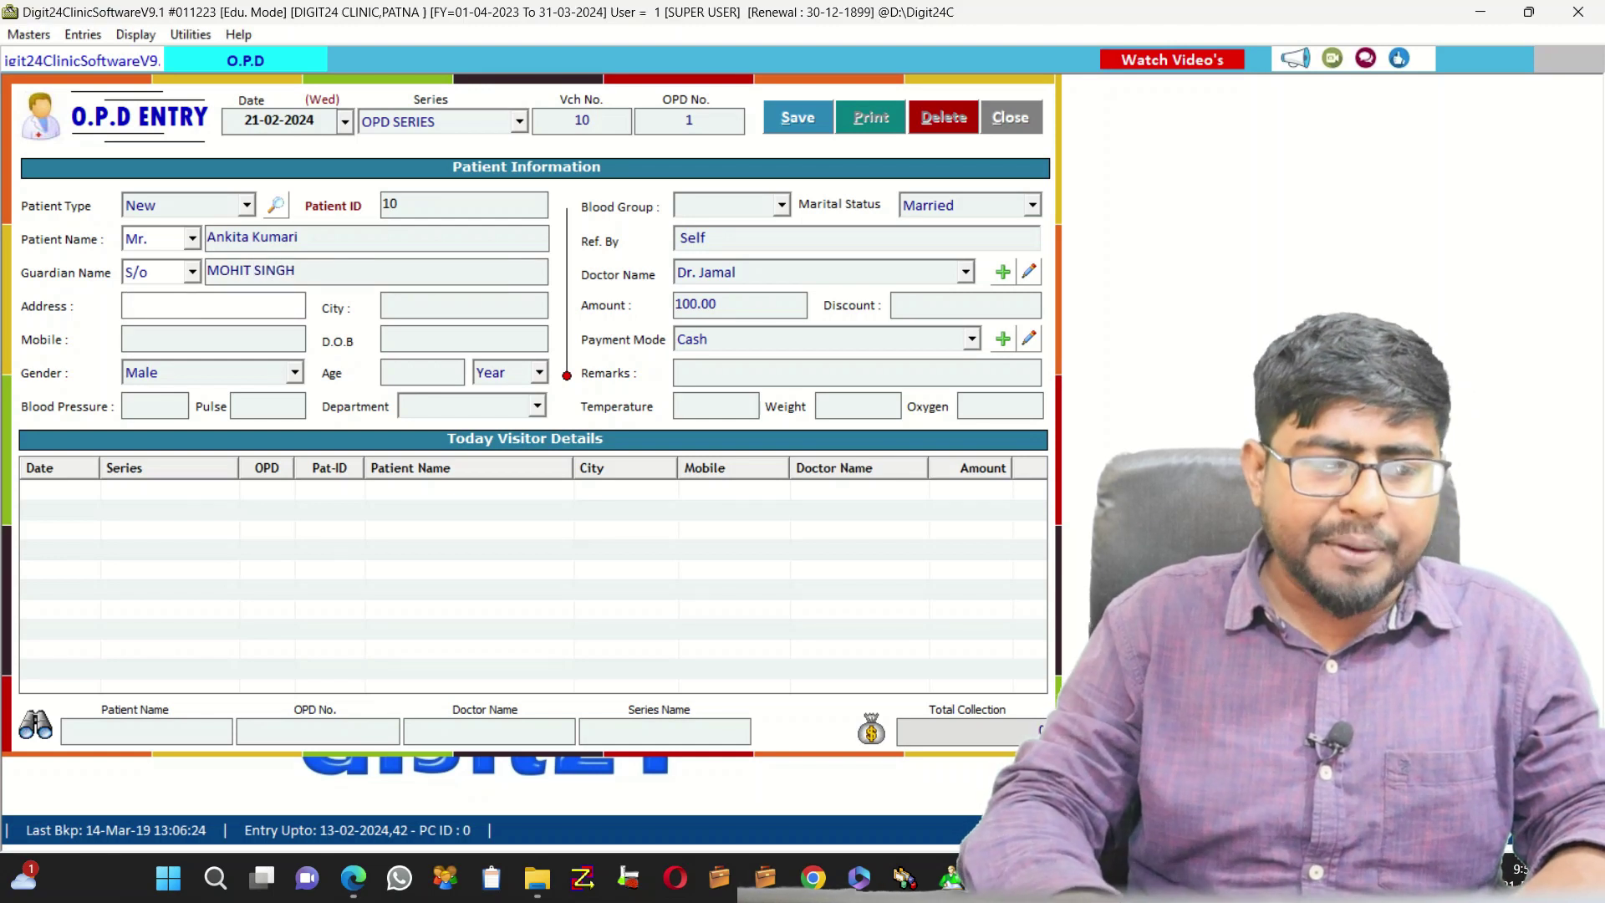
Enter LUCKNOW as the address and city, plus the patient's mobile number
type("LUCKNOW")
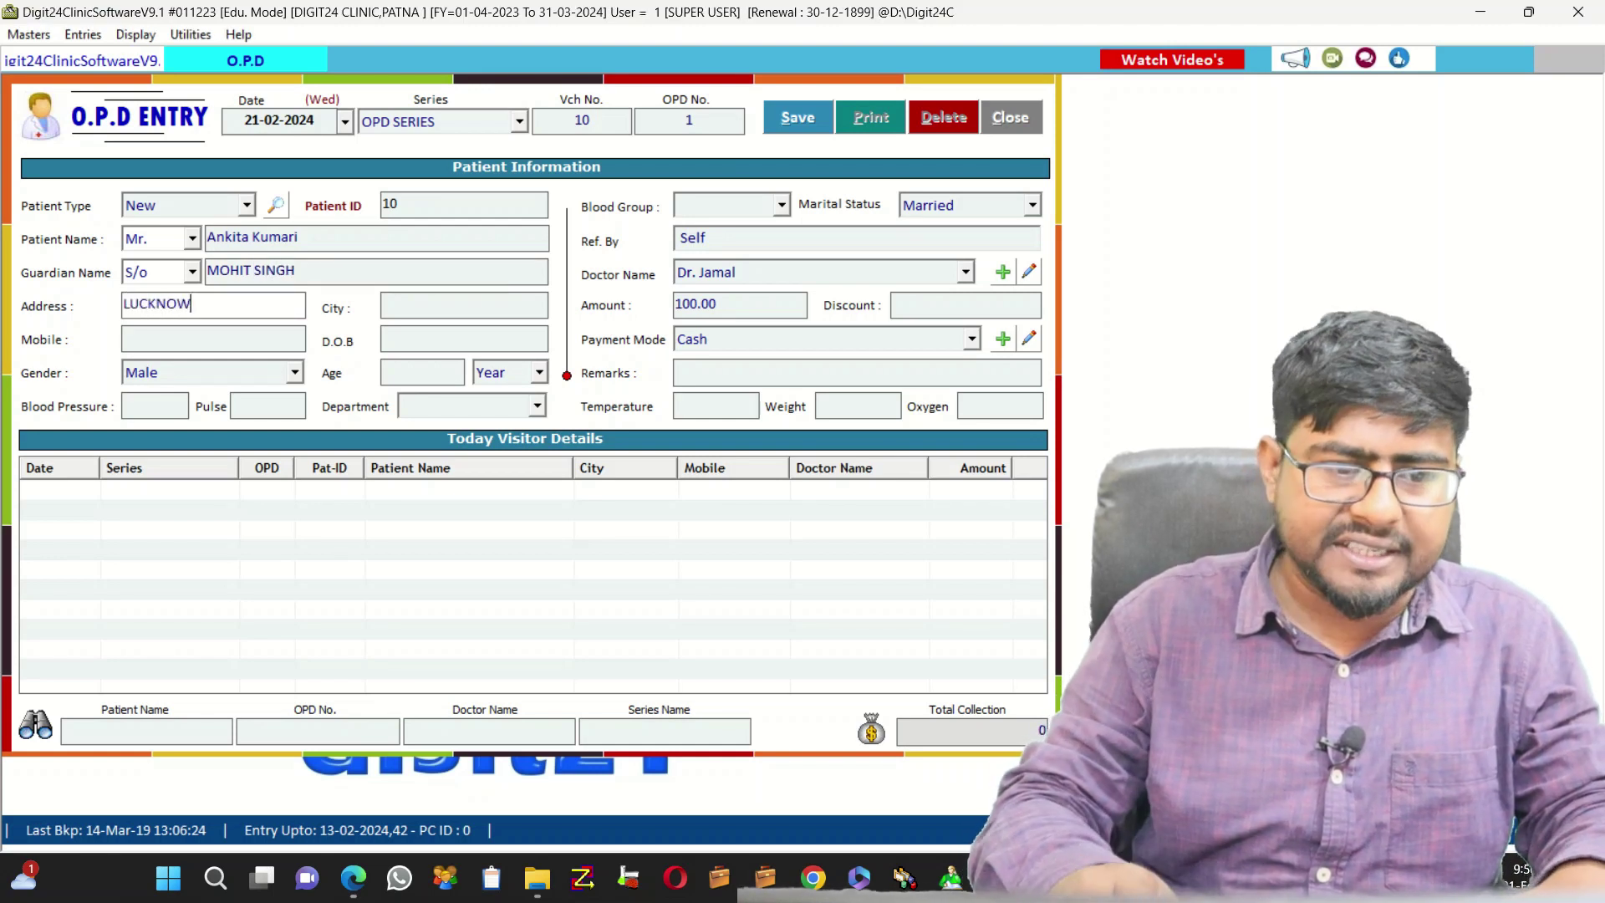
key("Return")
type("LU")
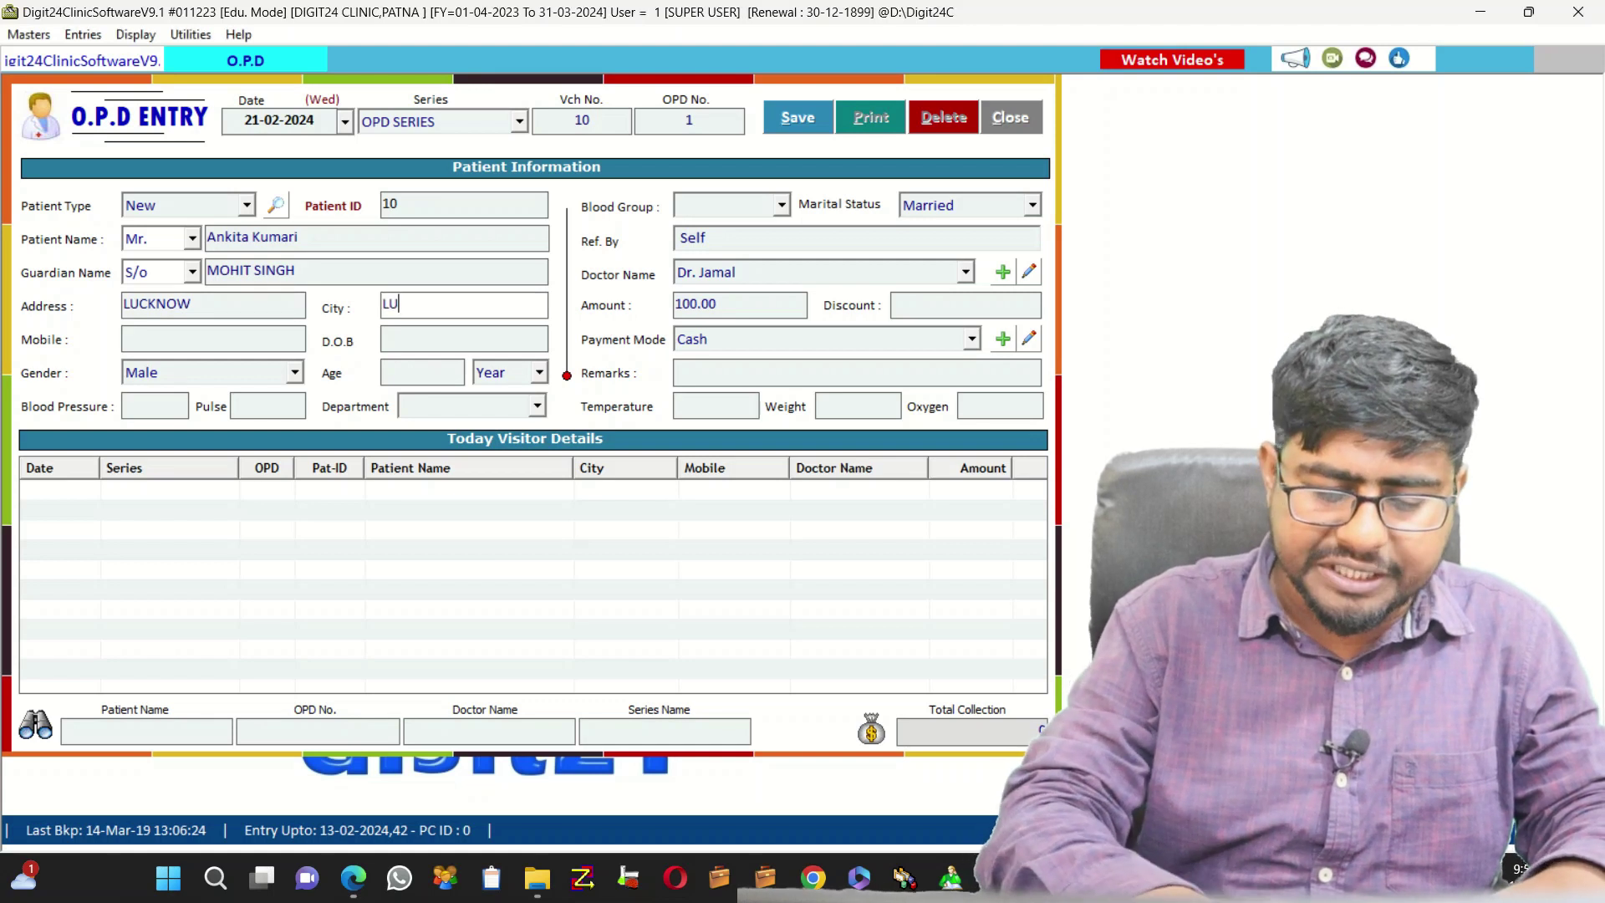
type("CKNOW")
key("Return")
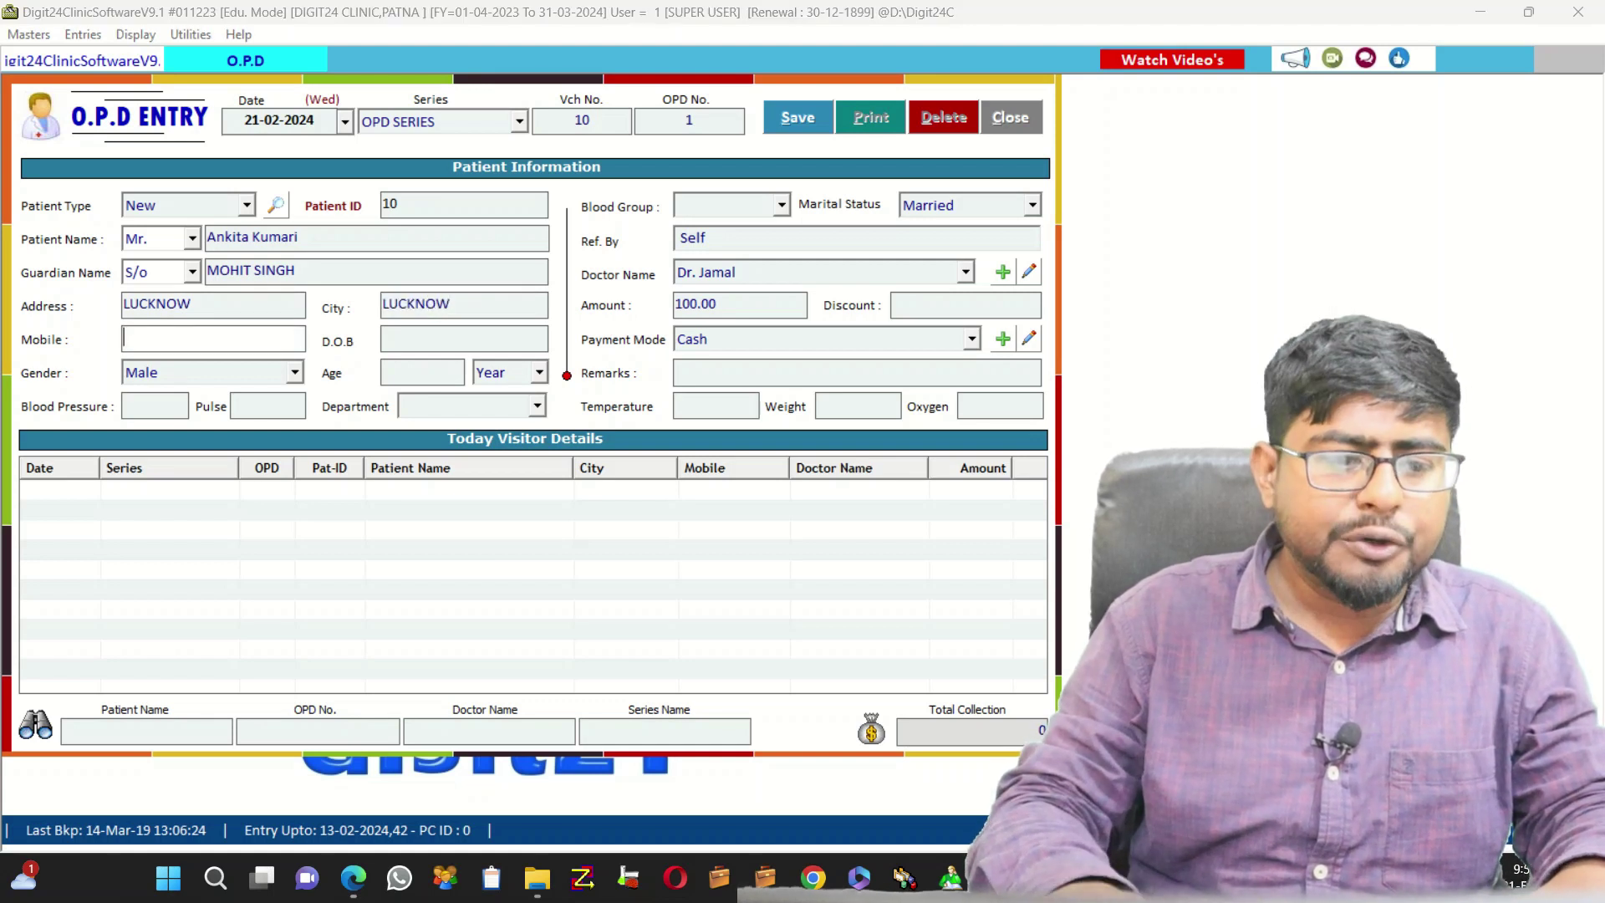
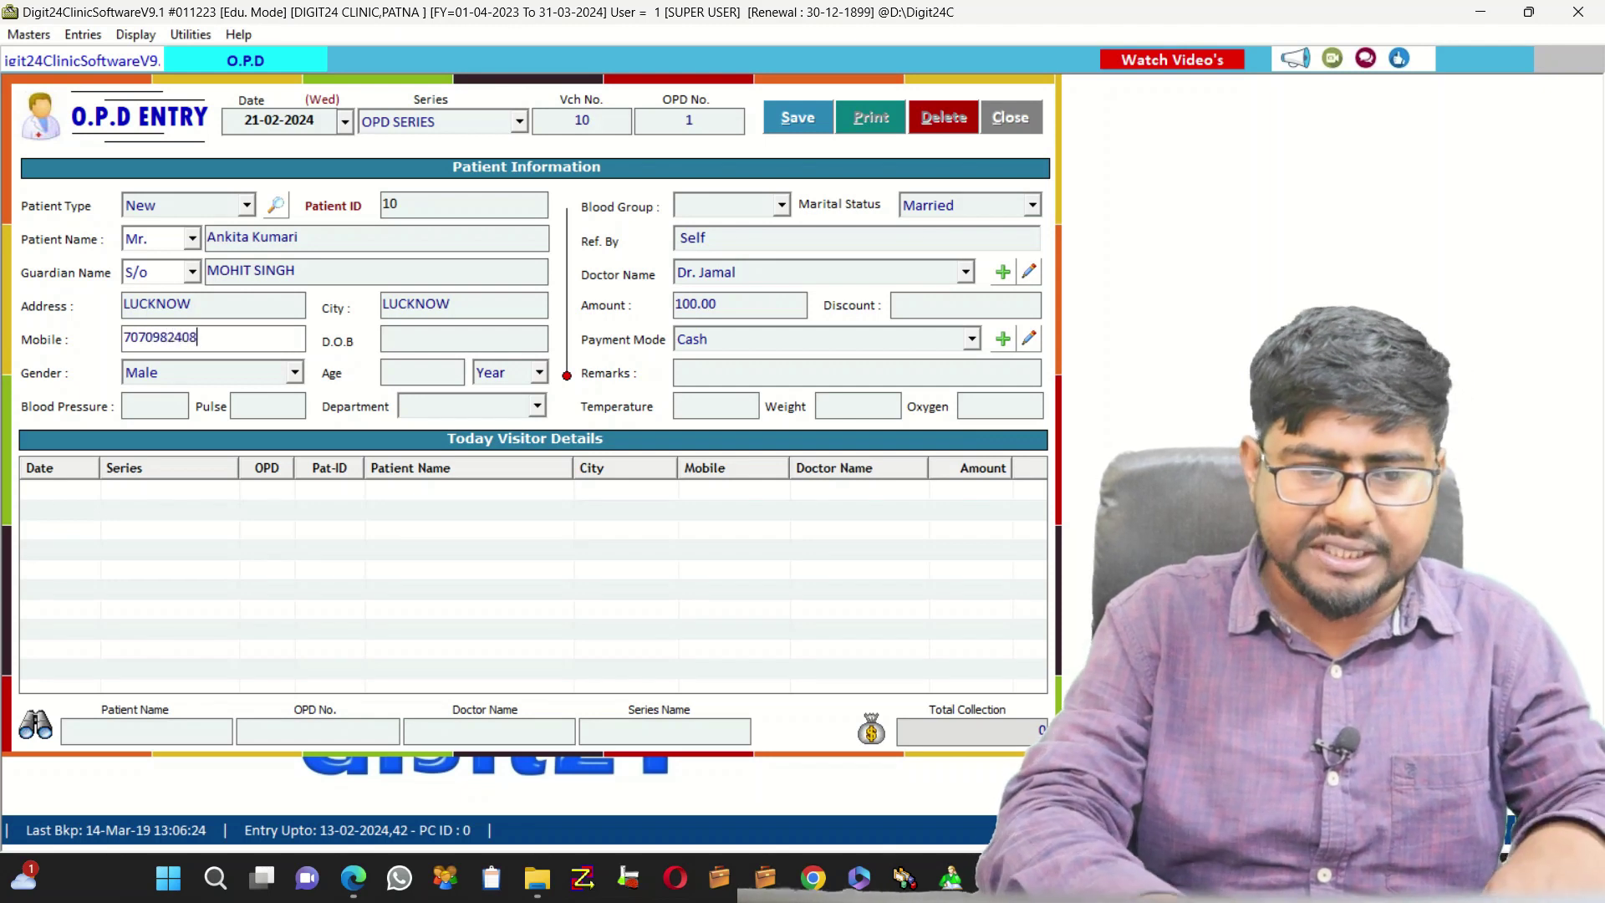
key("Return")
Set gender to Female and age 27, leaving blood group and marital status unchanged
key("Return")
key("Down")
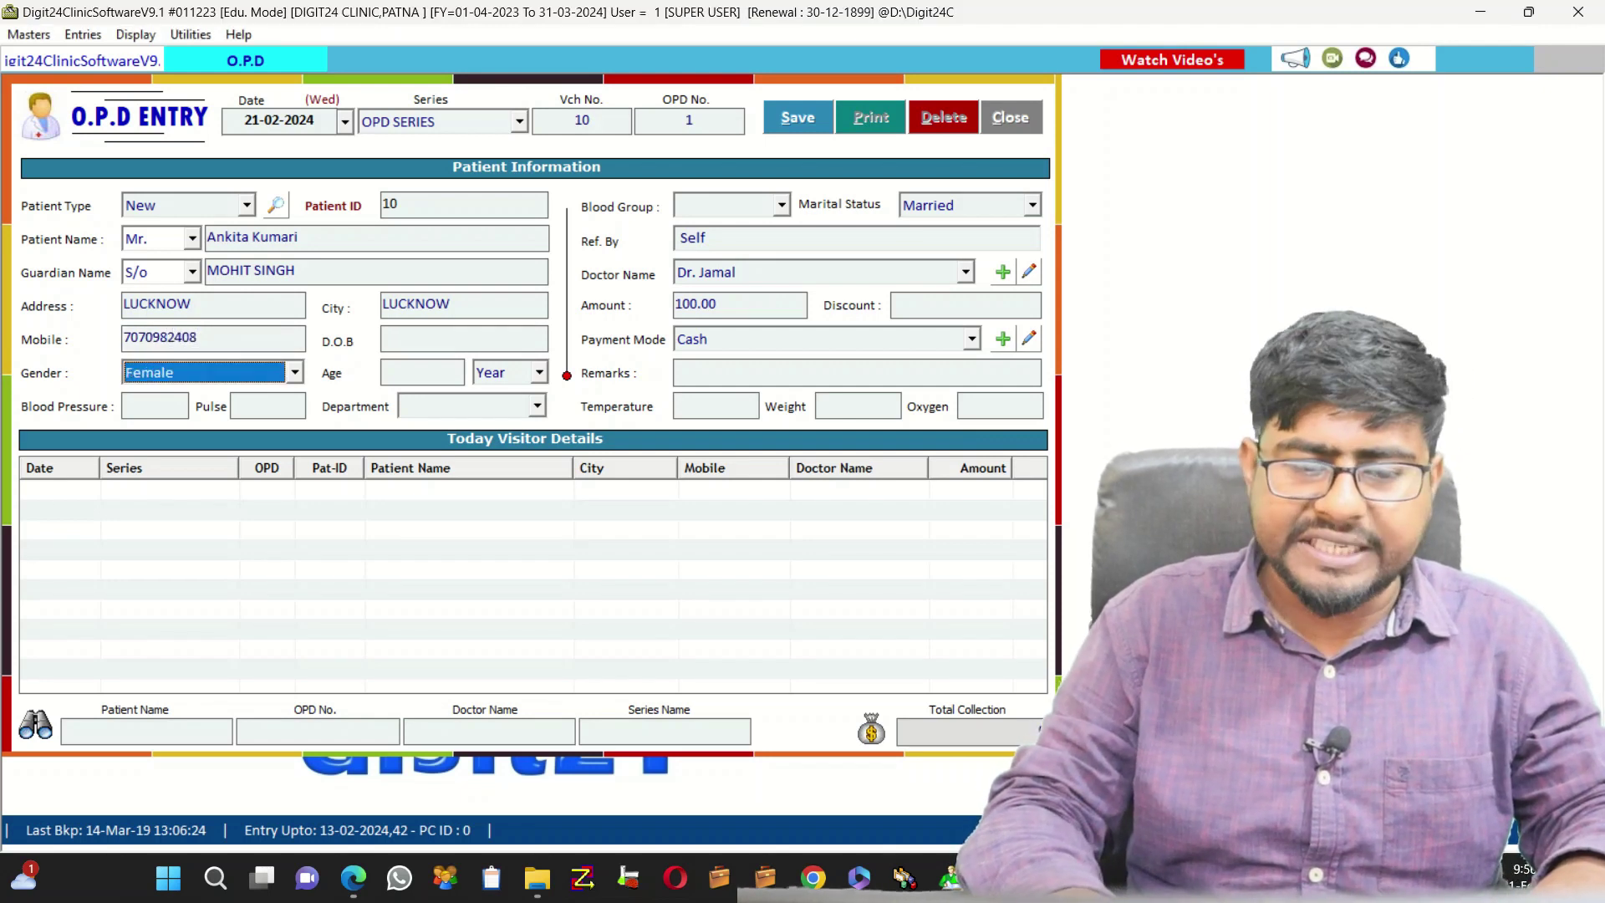
key("Return")
type("27")
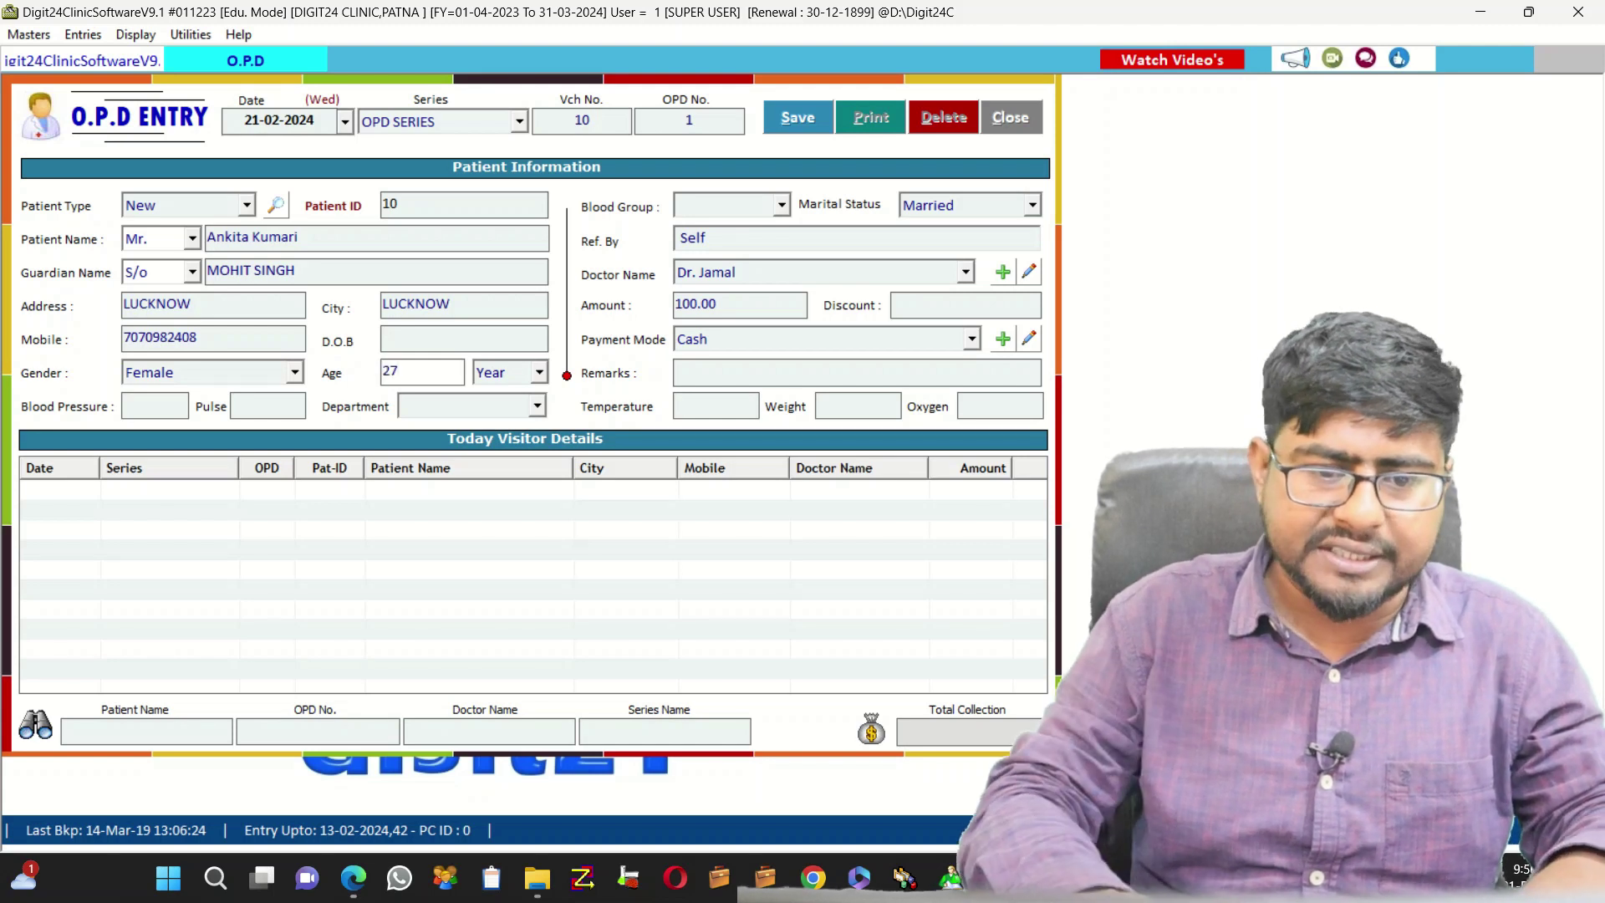
key("Return")
key("Return")
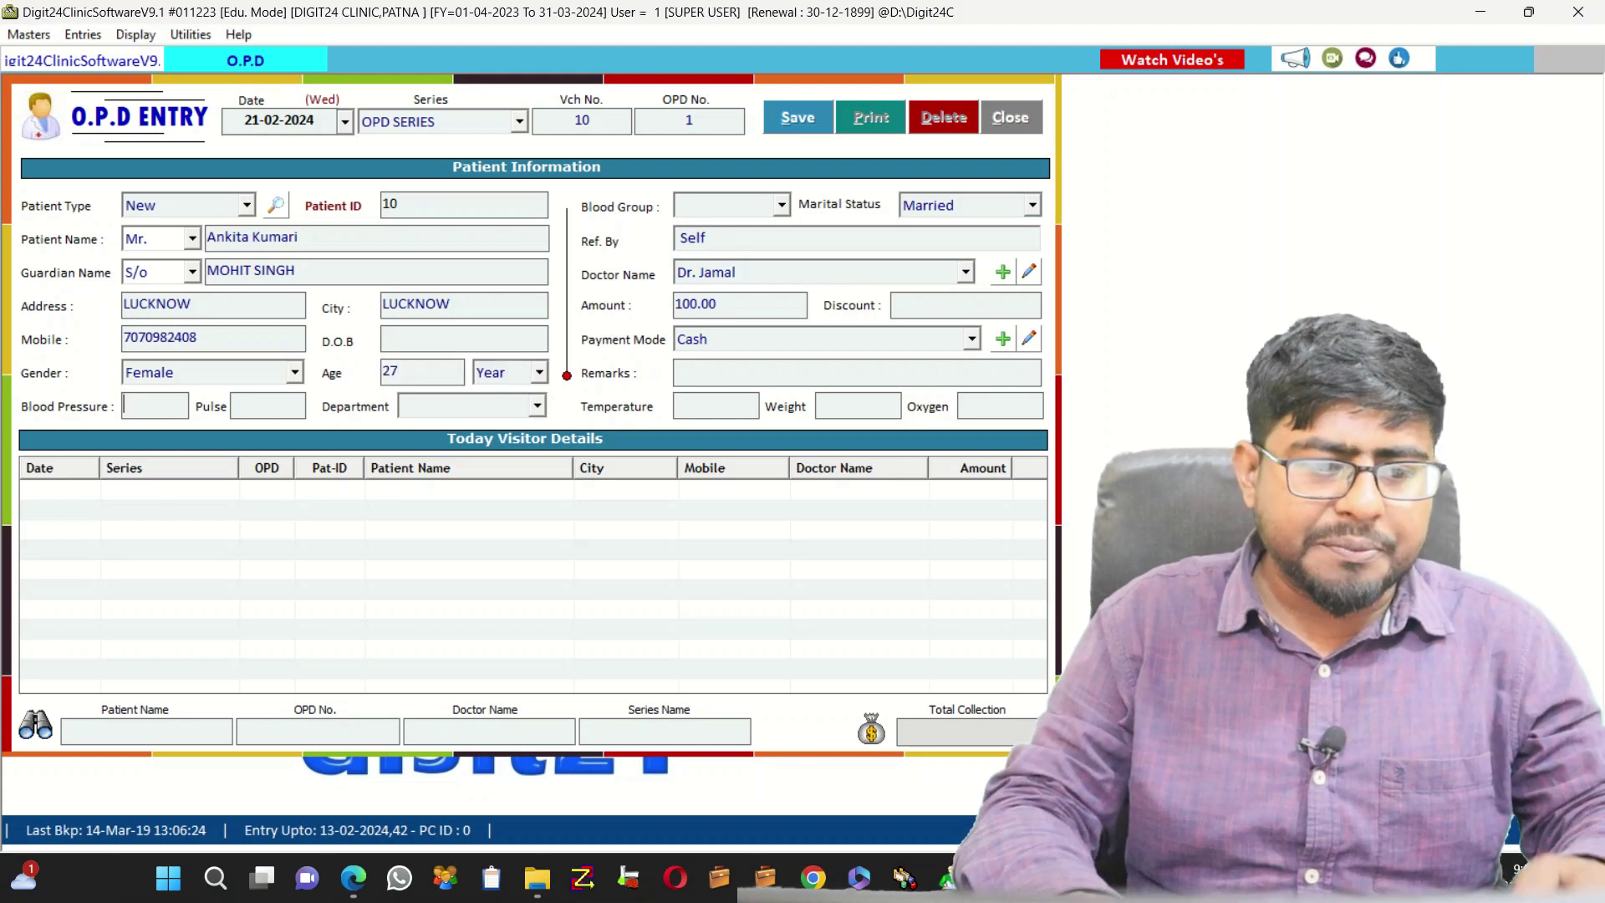
key("Return")
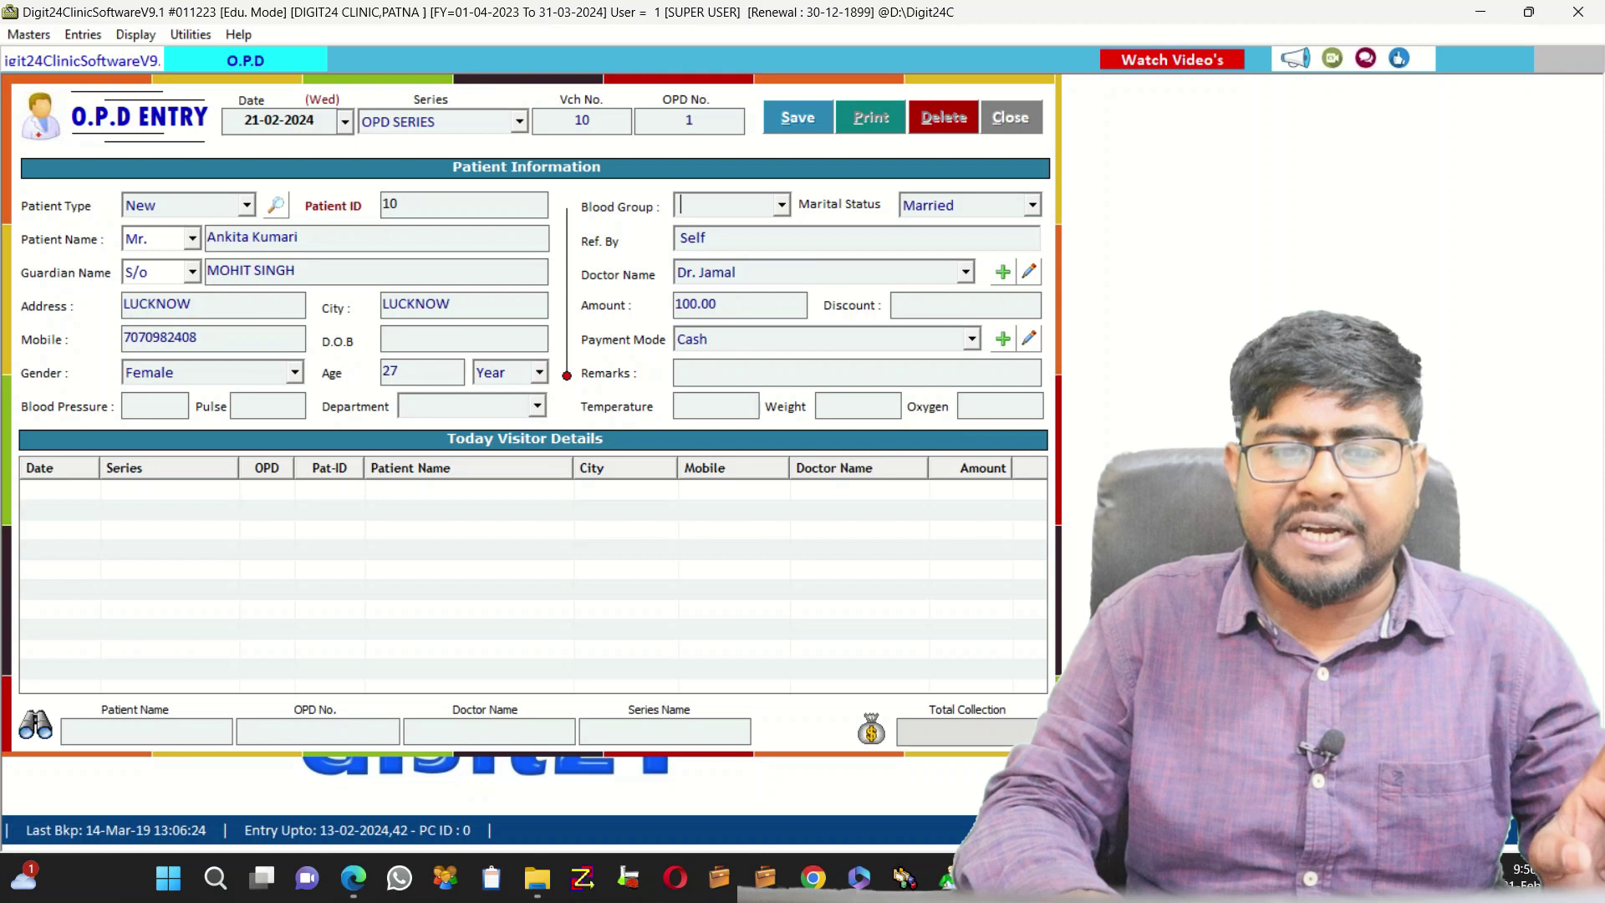
key("Return")
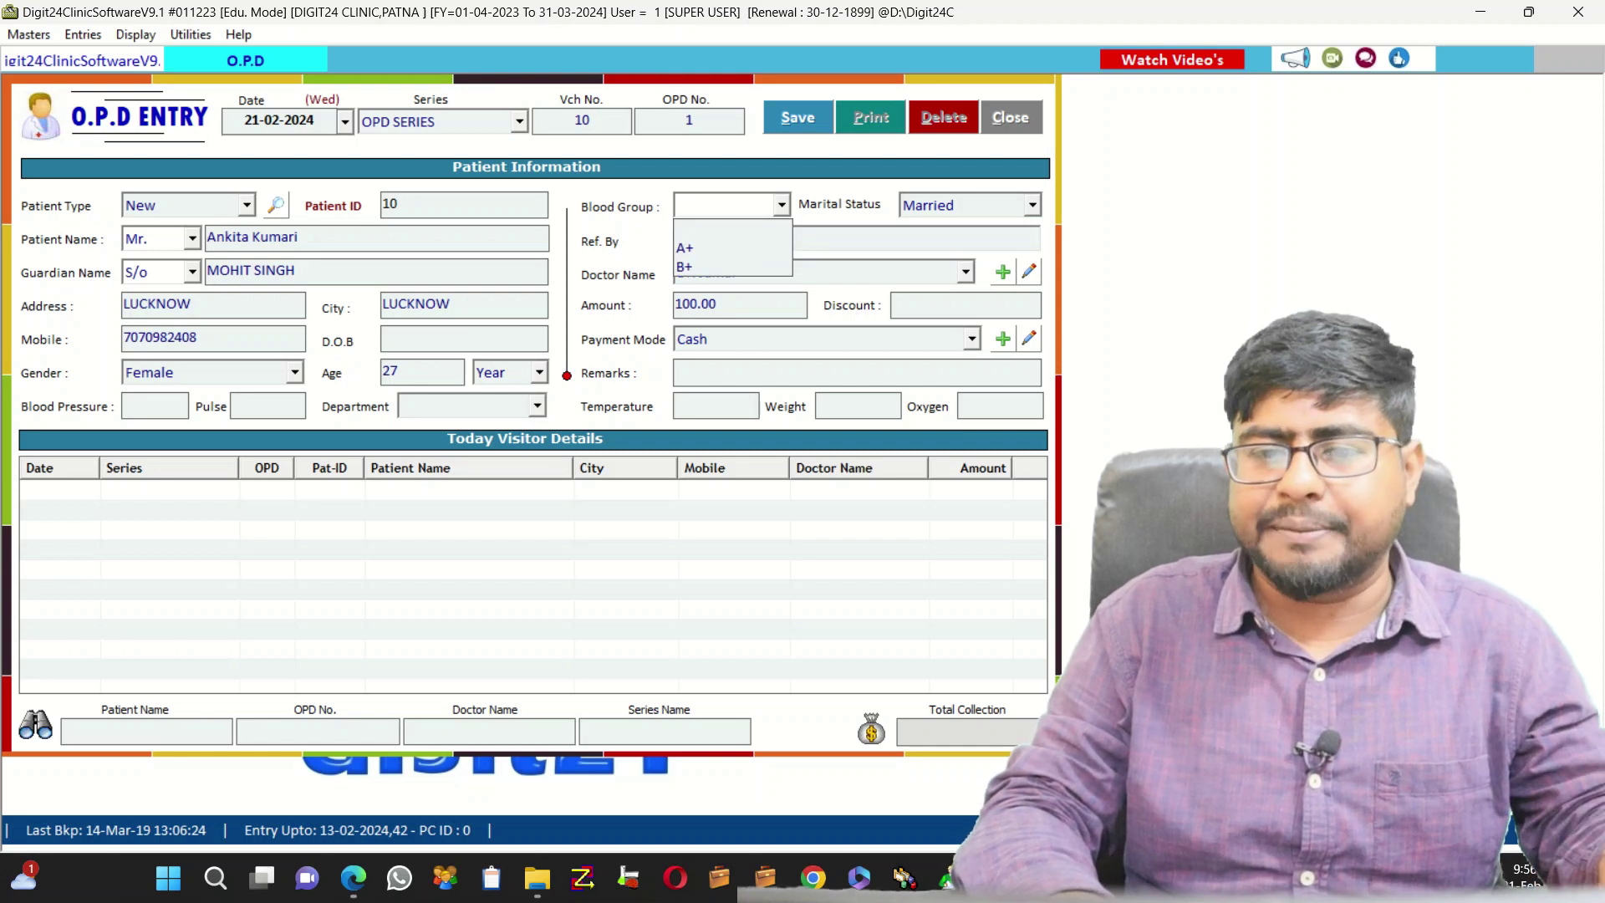
key("Return")
key("Return")
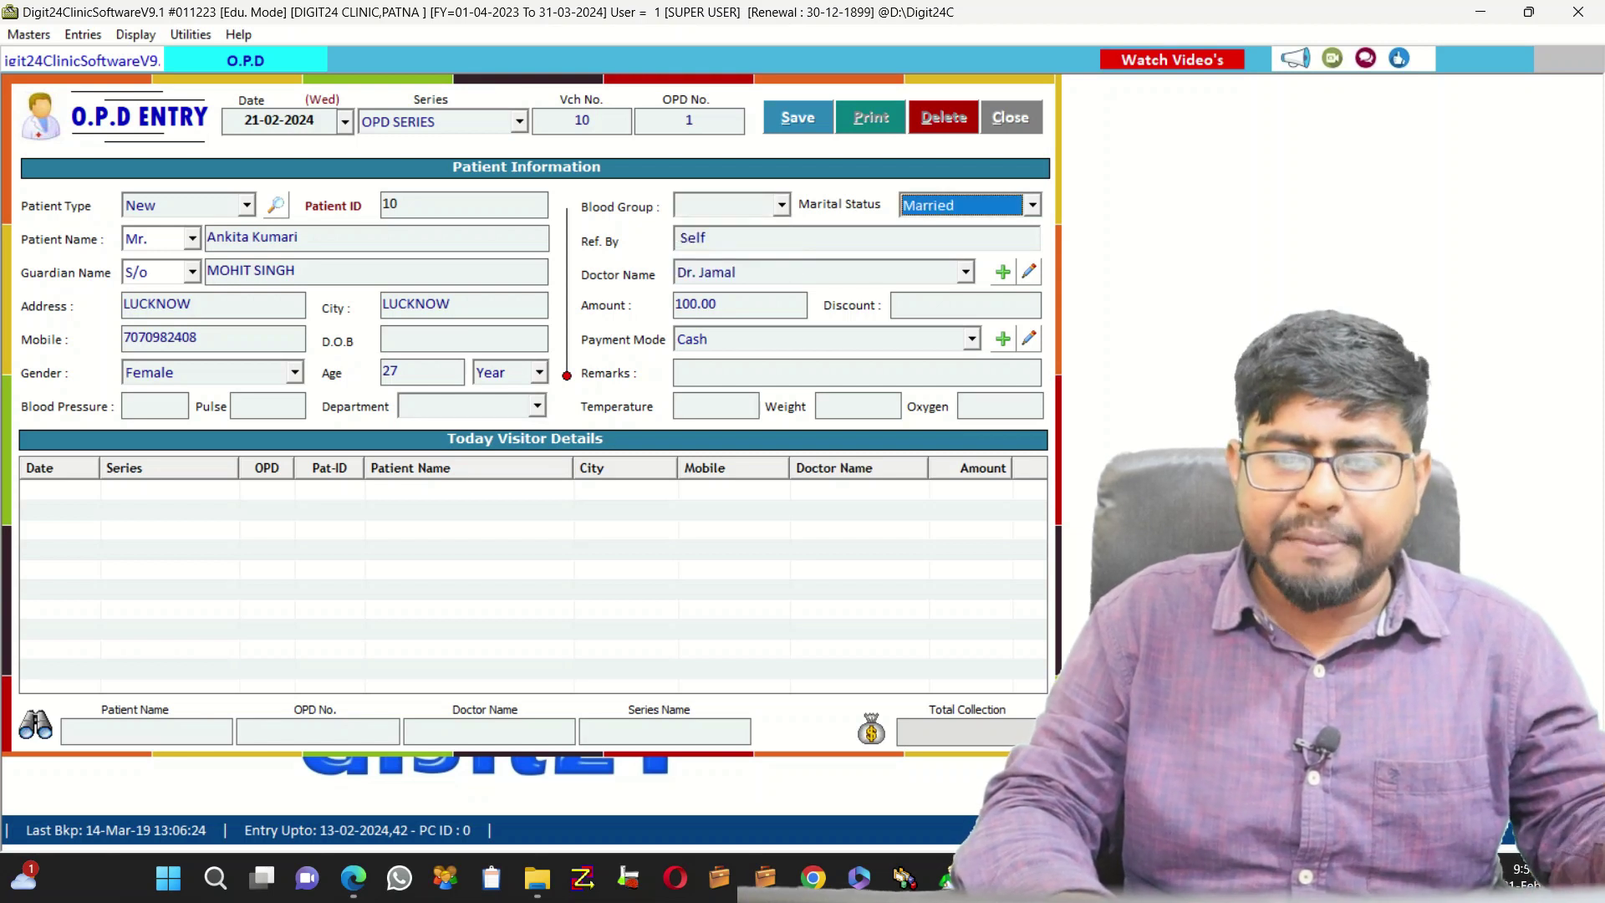
key("Return")
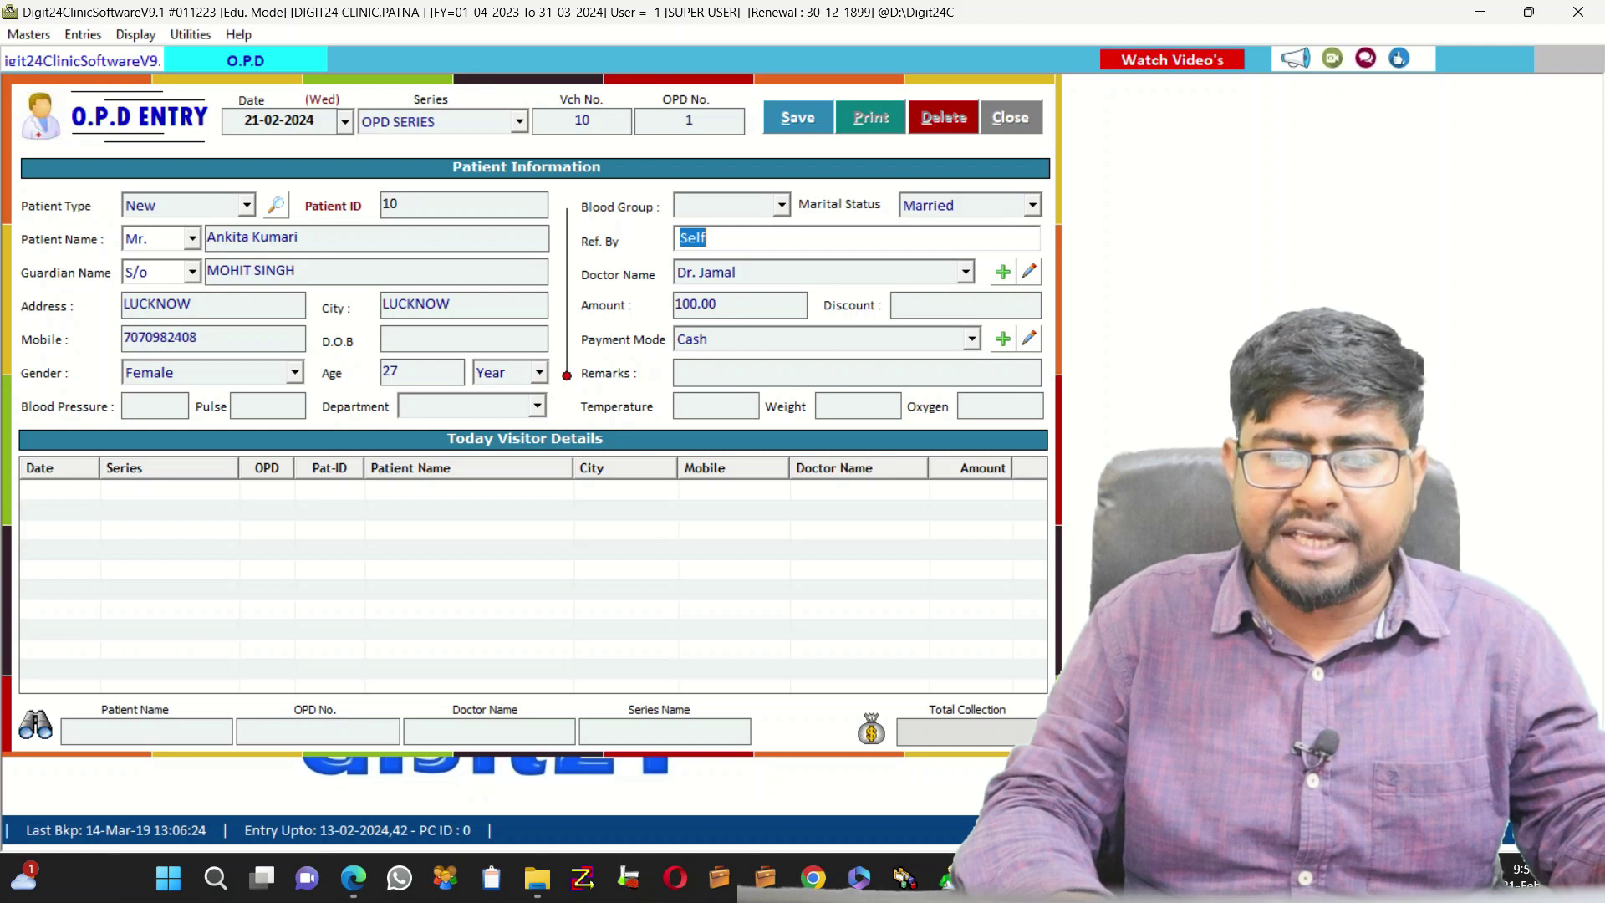
key("Return")
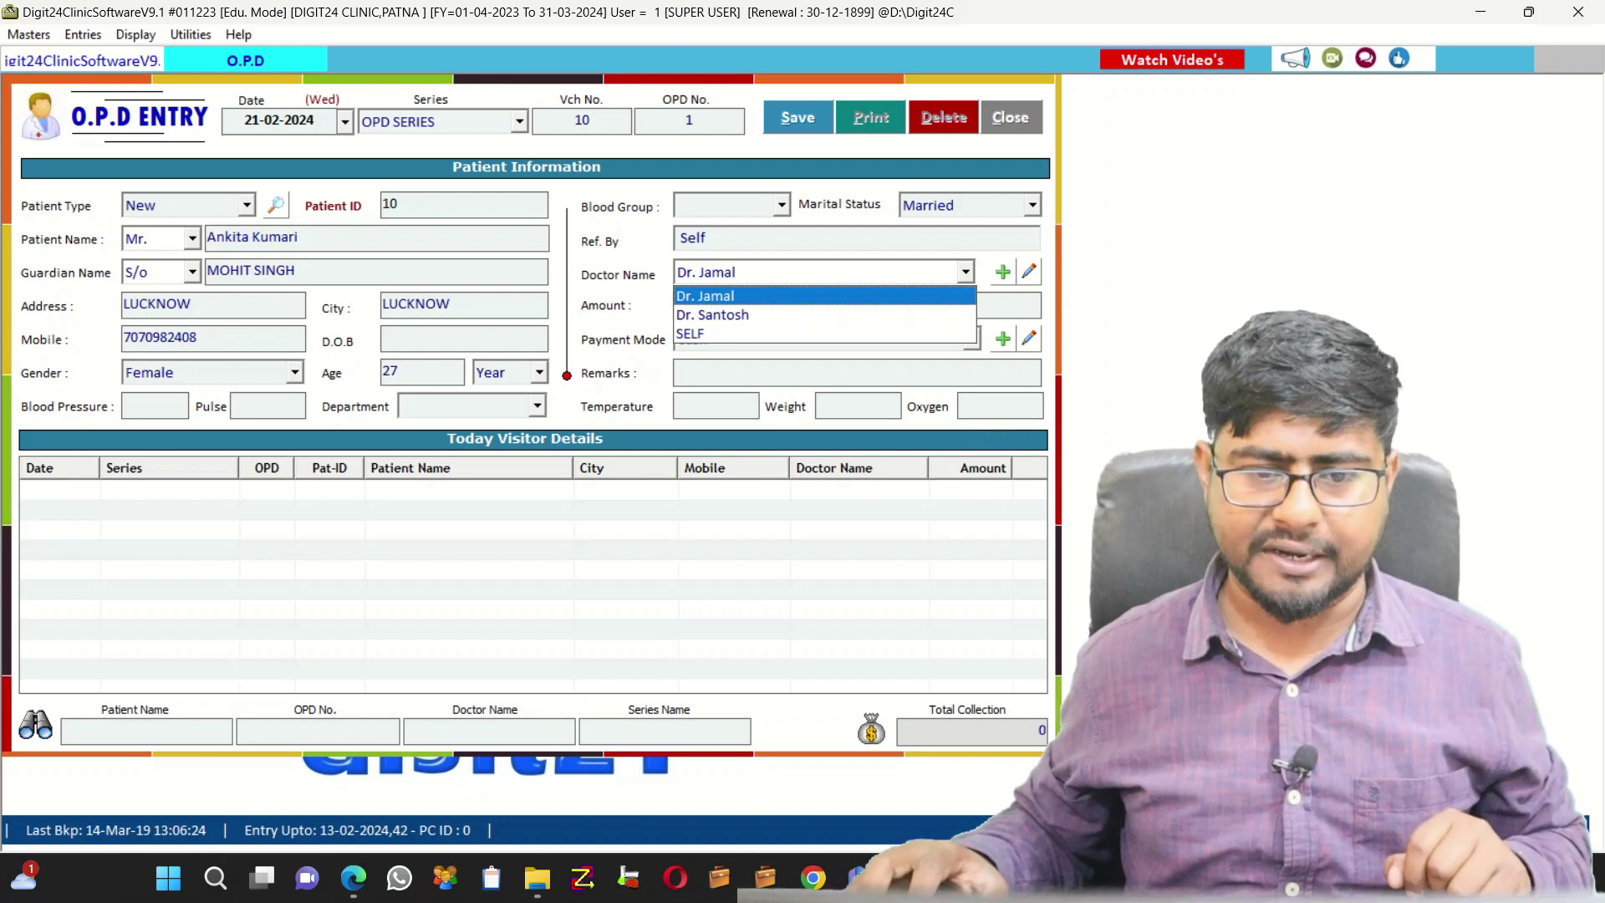
Keep Dr. Jamal as doctor with a 100.00 Cash fee, skipping the vitals fields
key("Return")
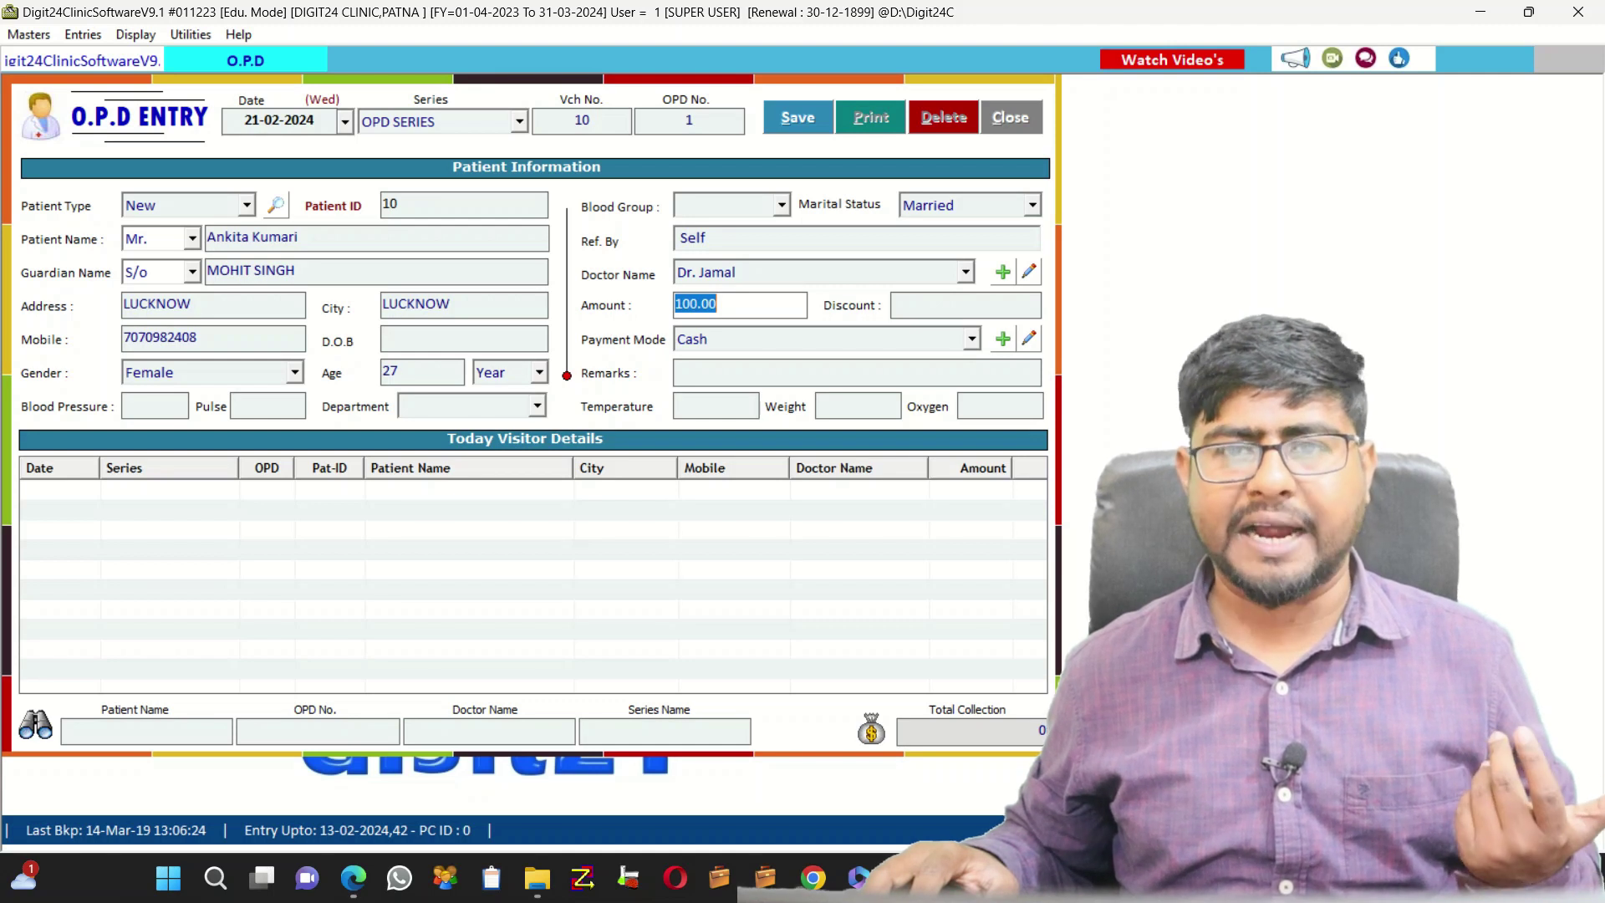
key("Right")
key("Return")
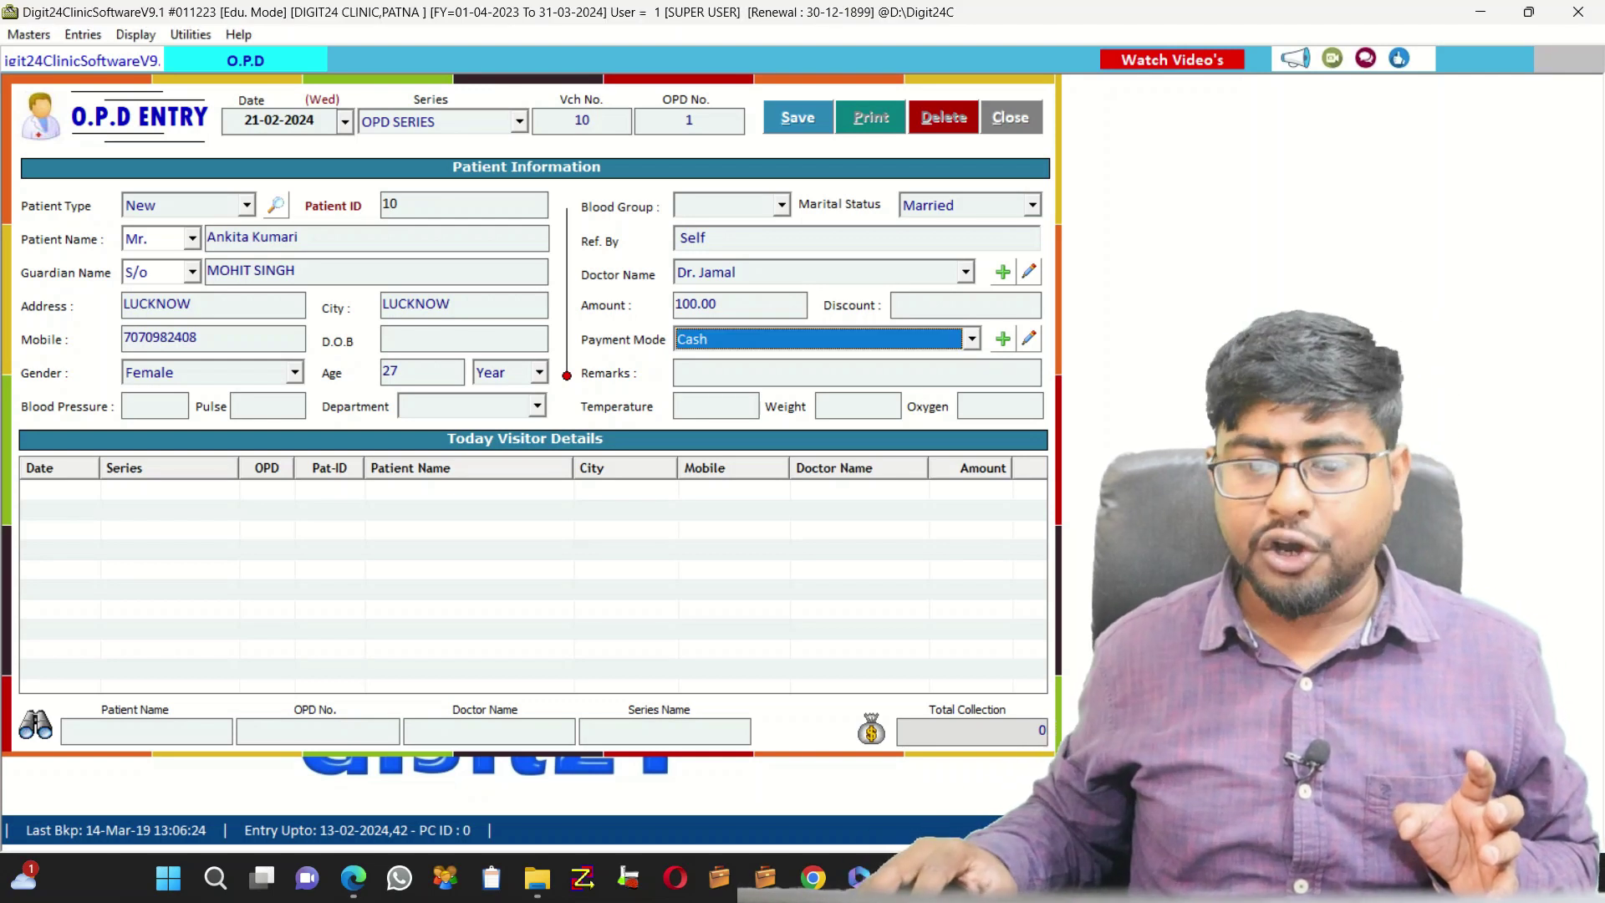
key("F4")
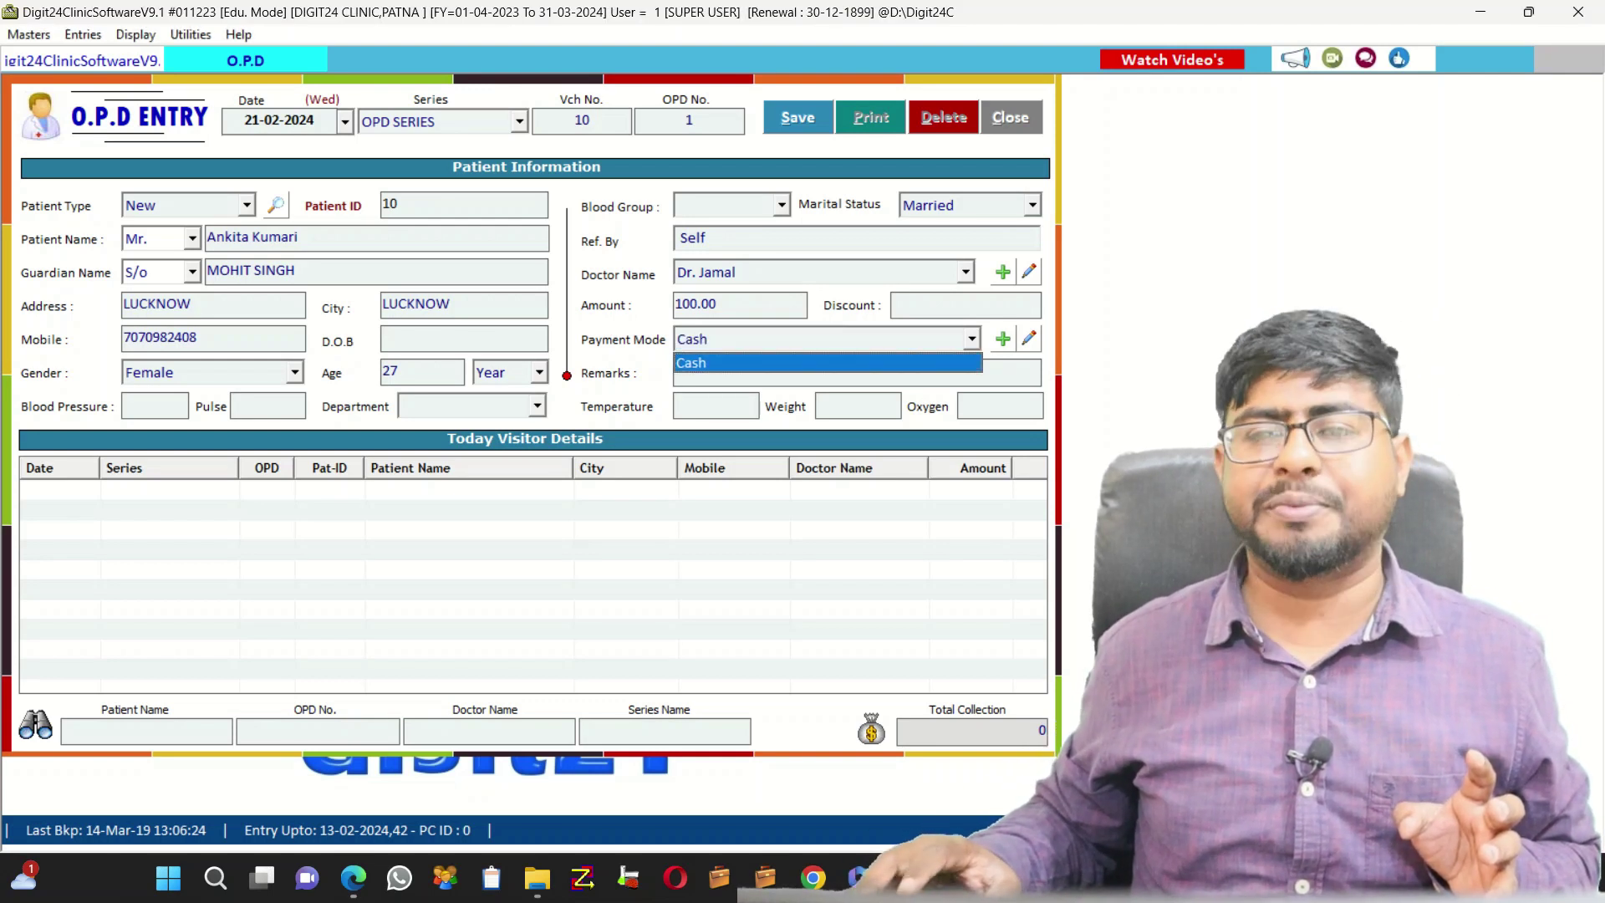
key("F4")
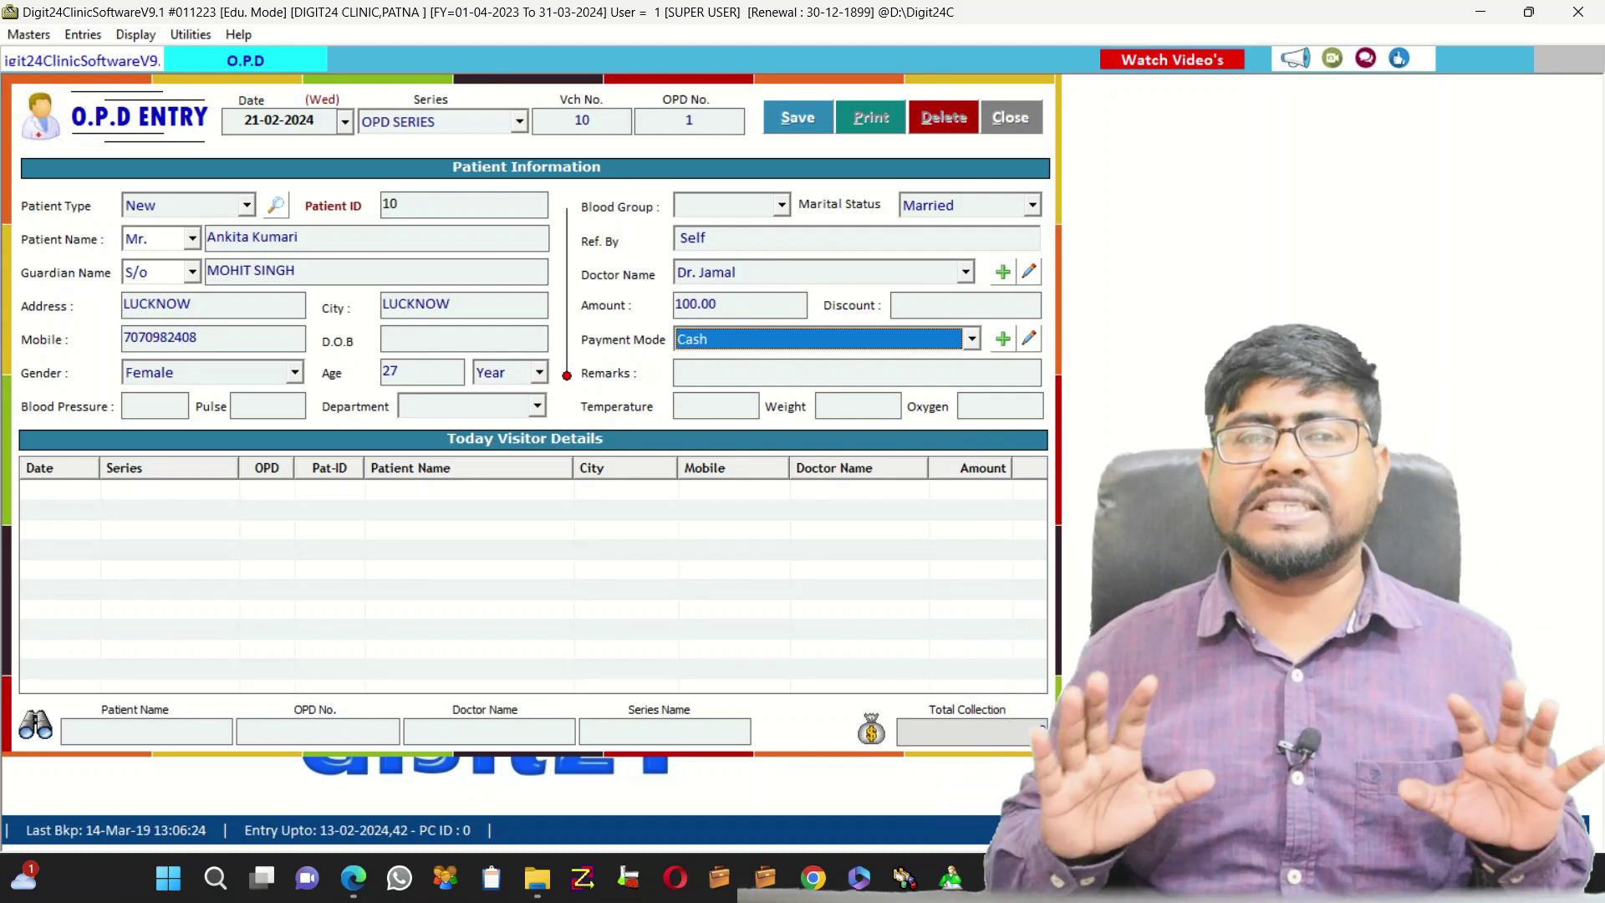
key("Return")
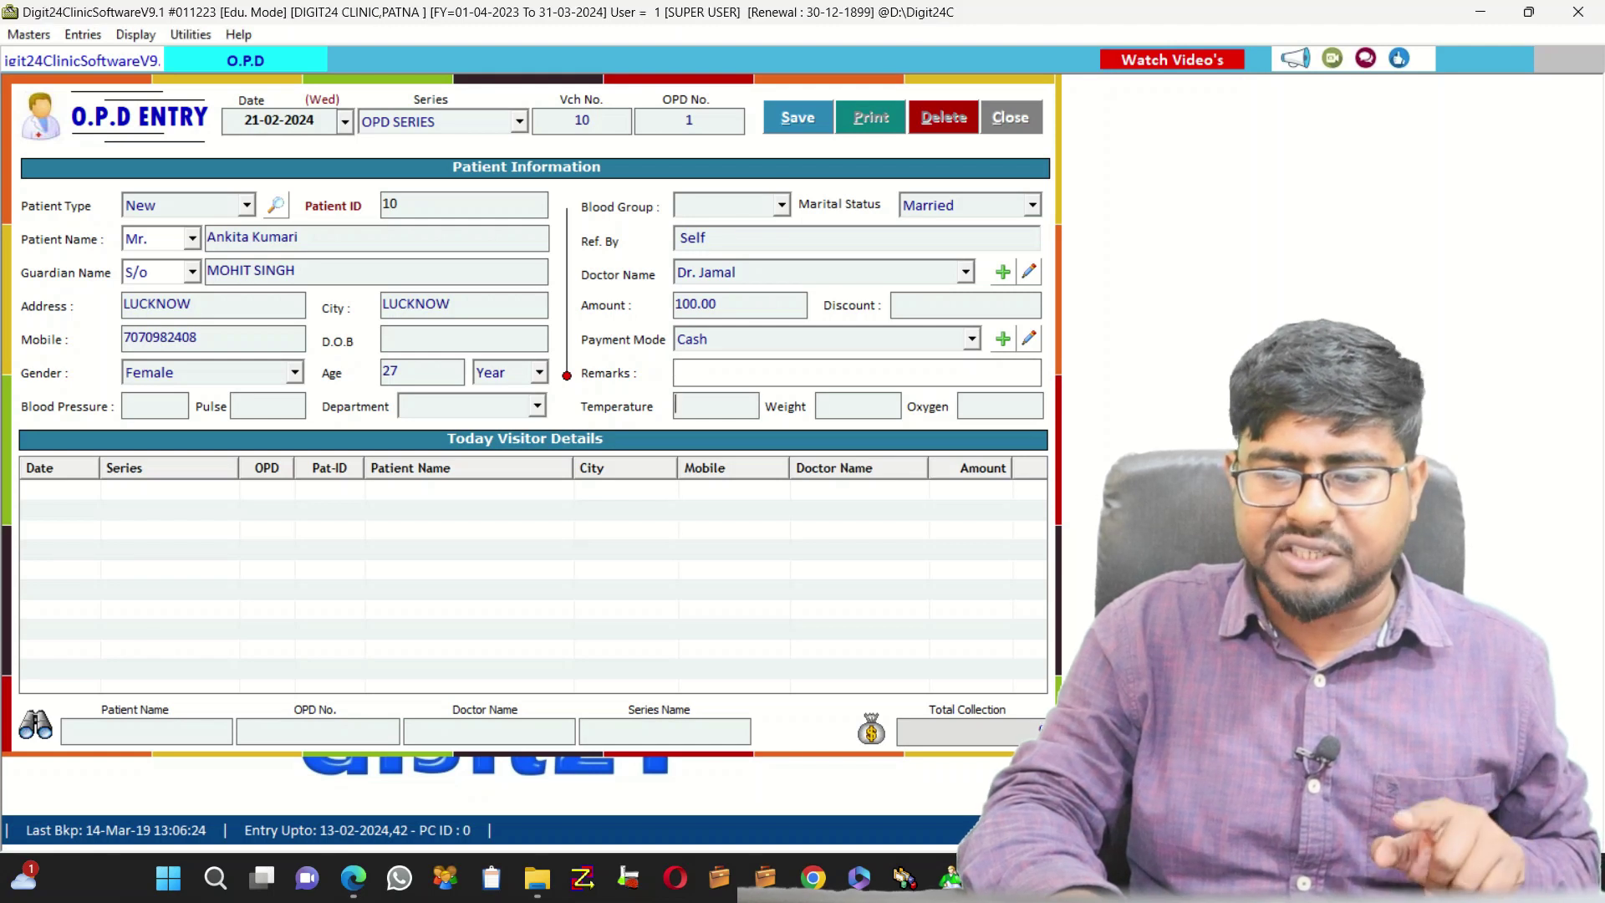
key("Return")
key("Return")
key("Return")
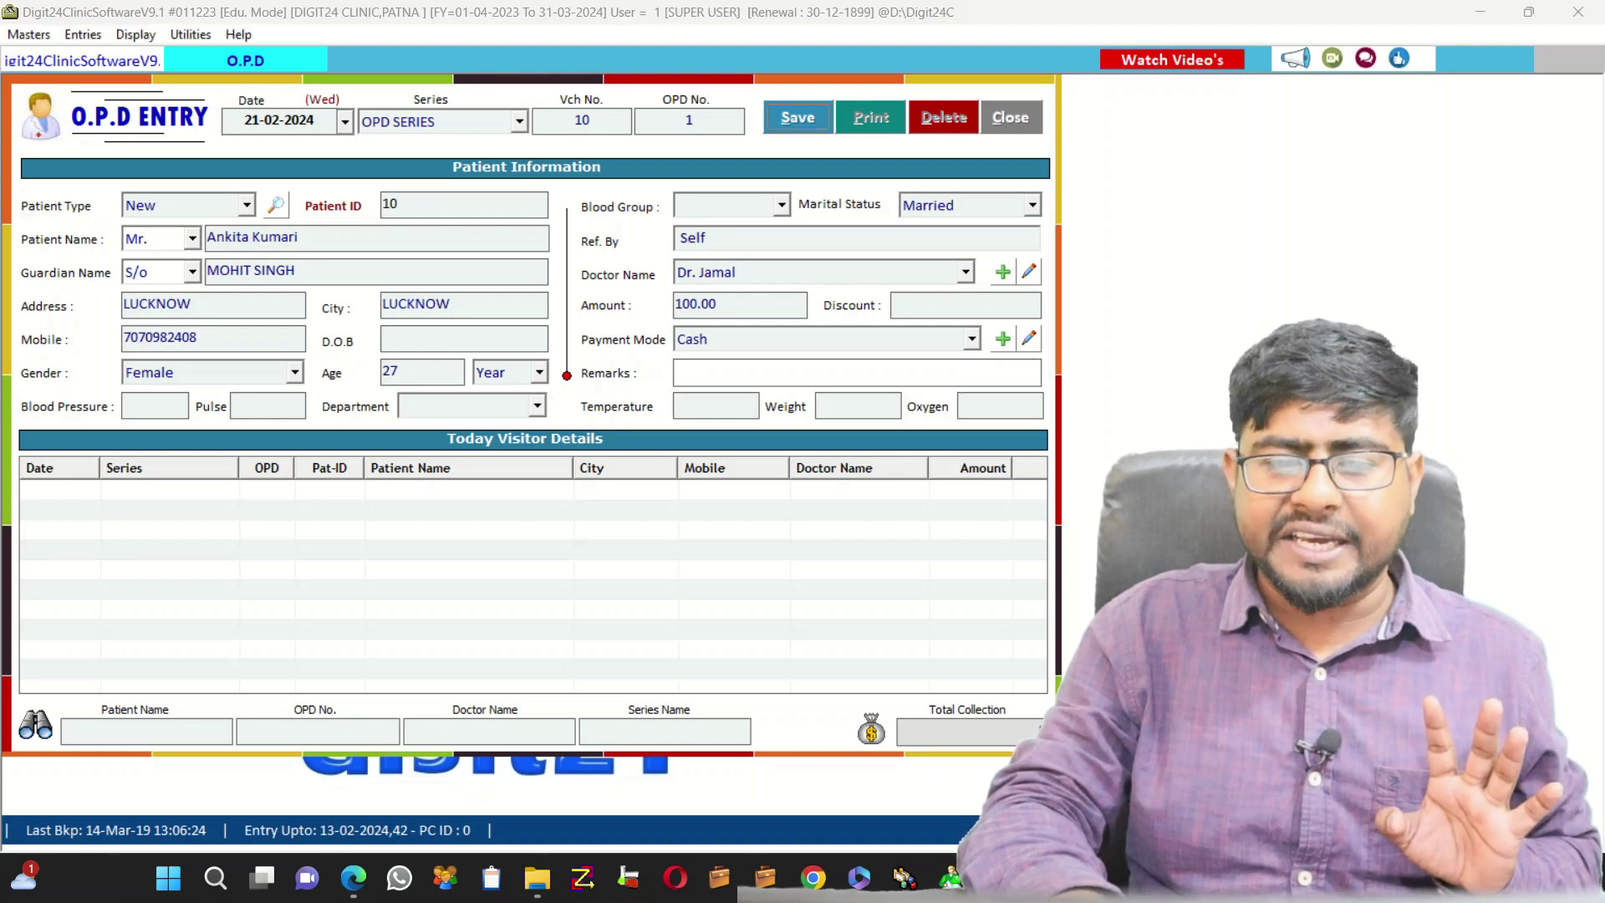
Save the OPD entry and agree to print the OPD slip
key("Return")
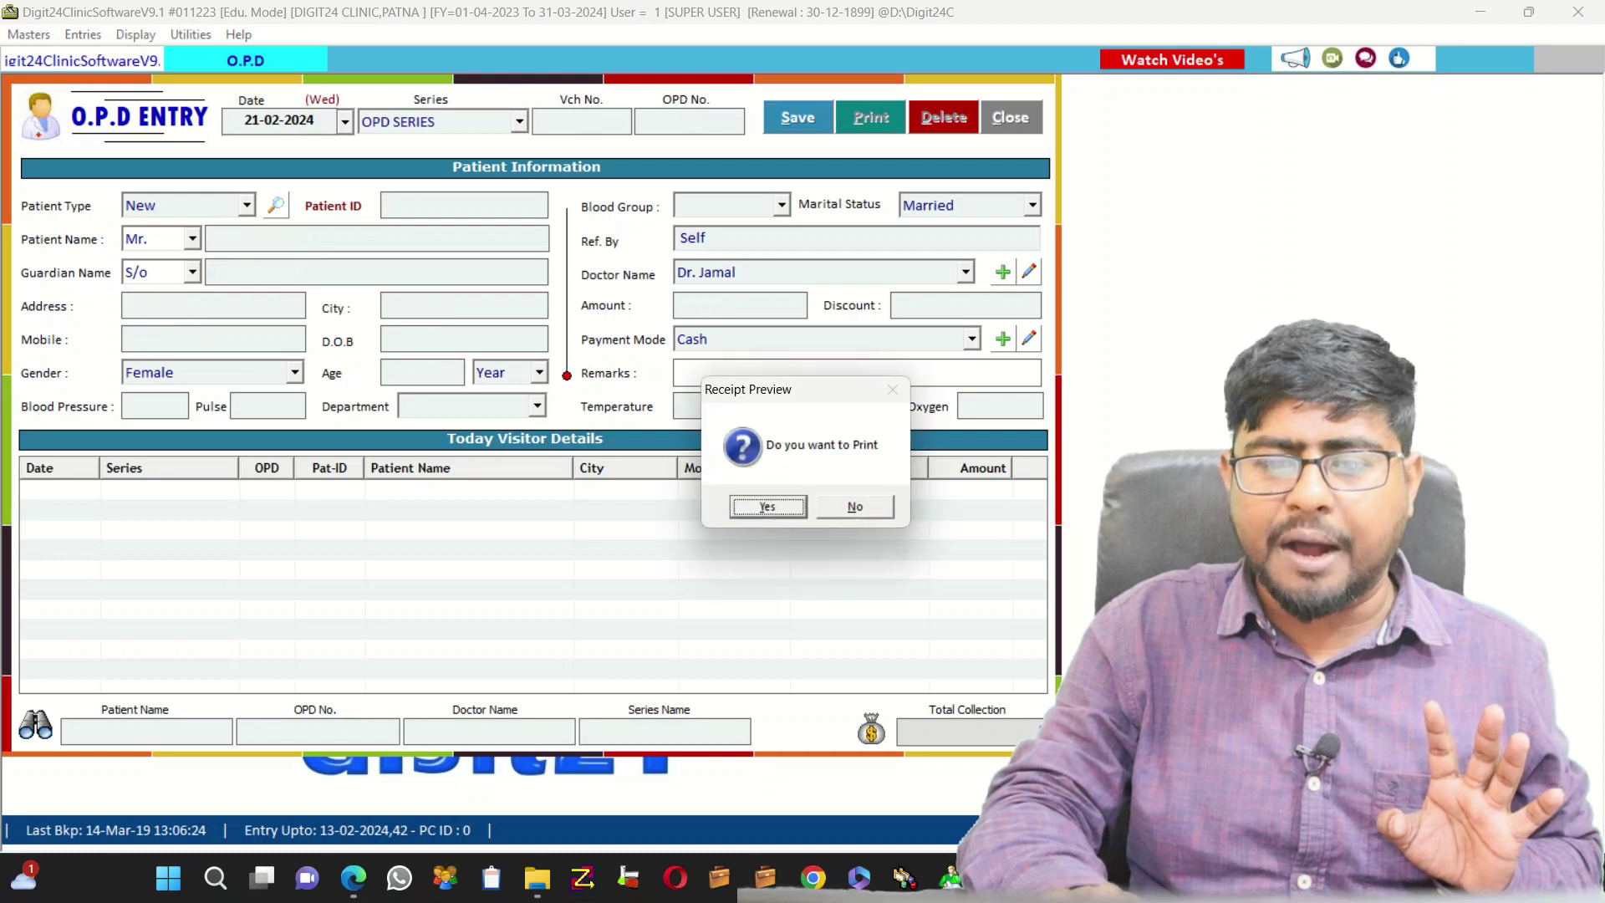
key("n")
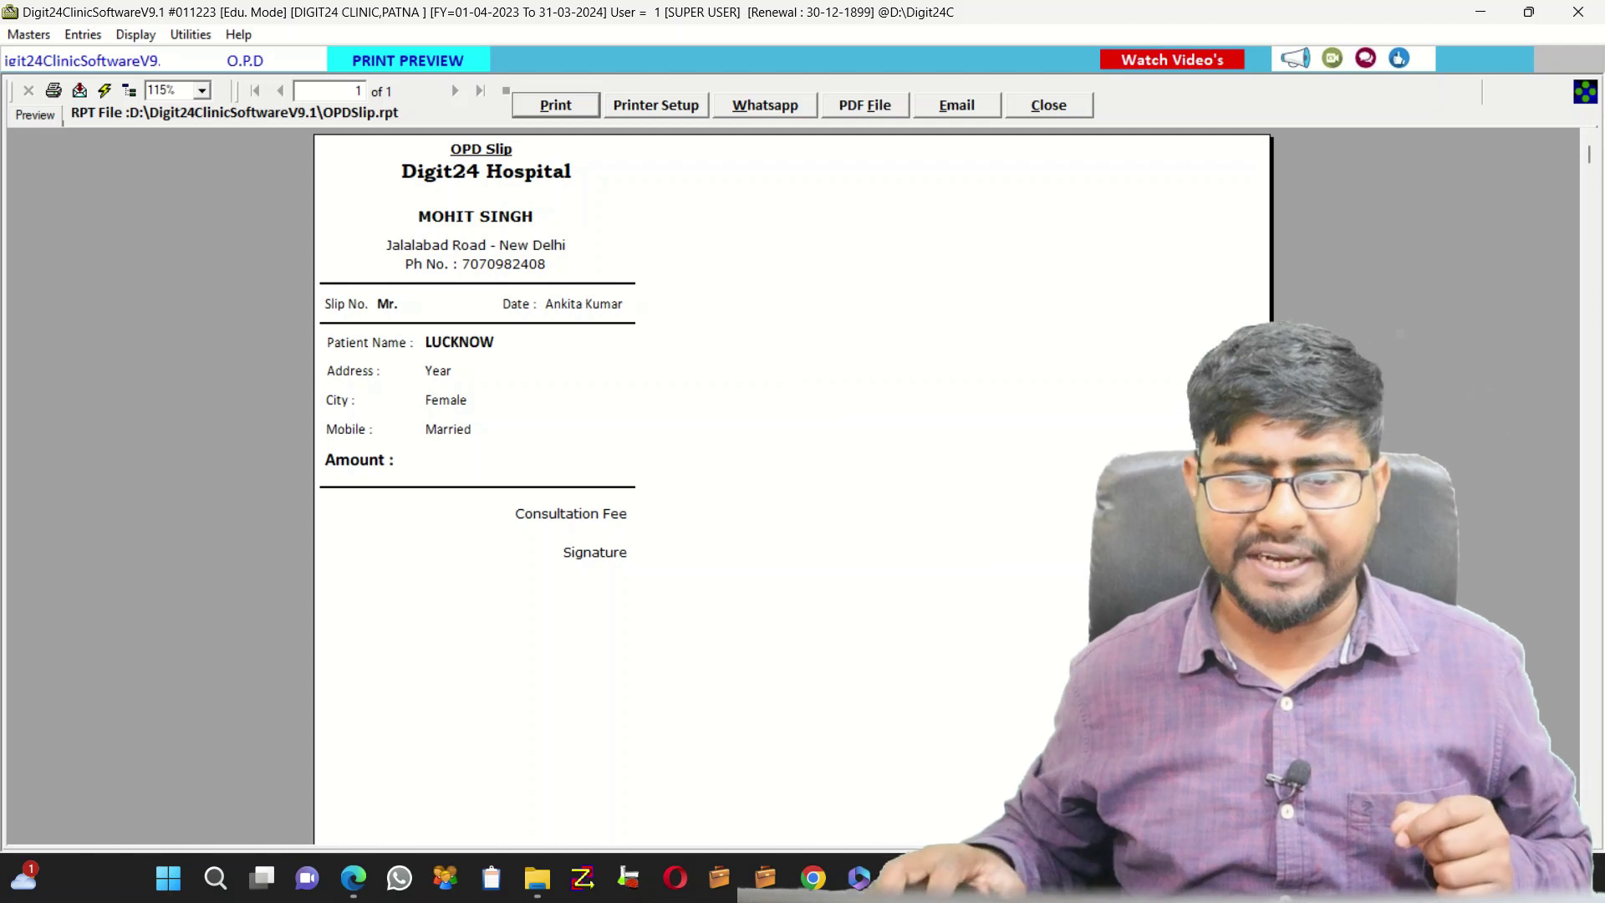
Close the OPD slip preview, then close the O.P.D Entry form
key("Escape")
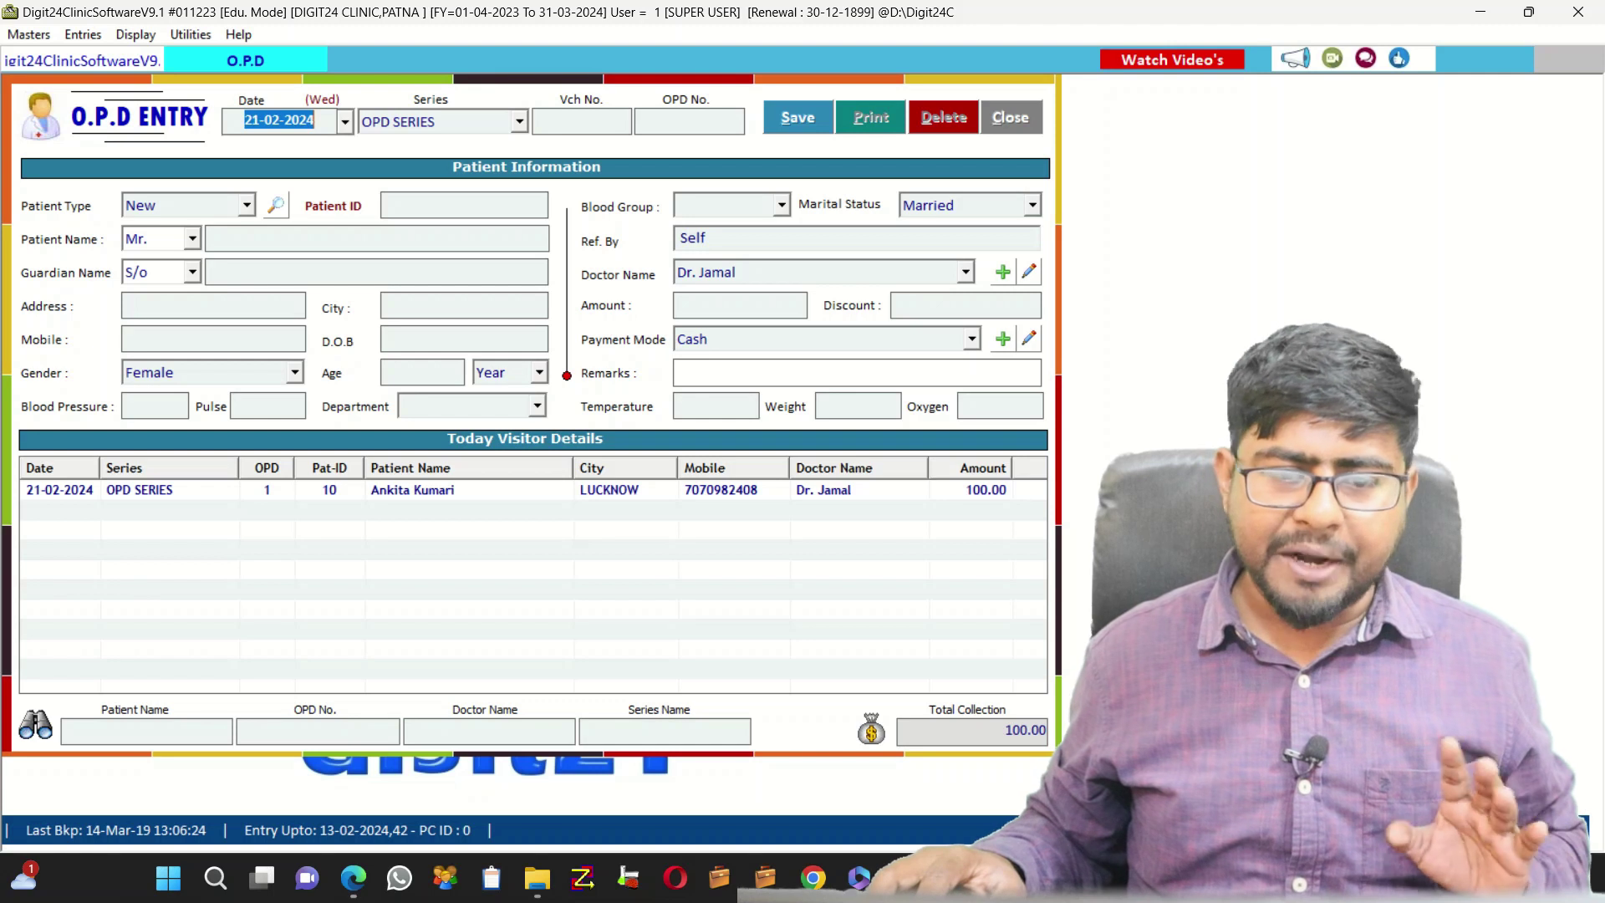
key("Escape")
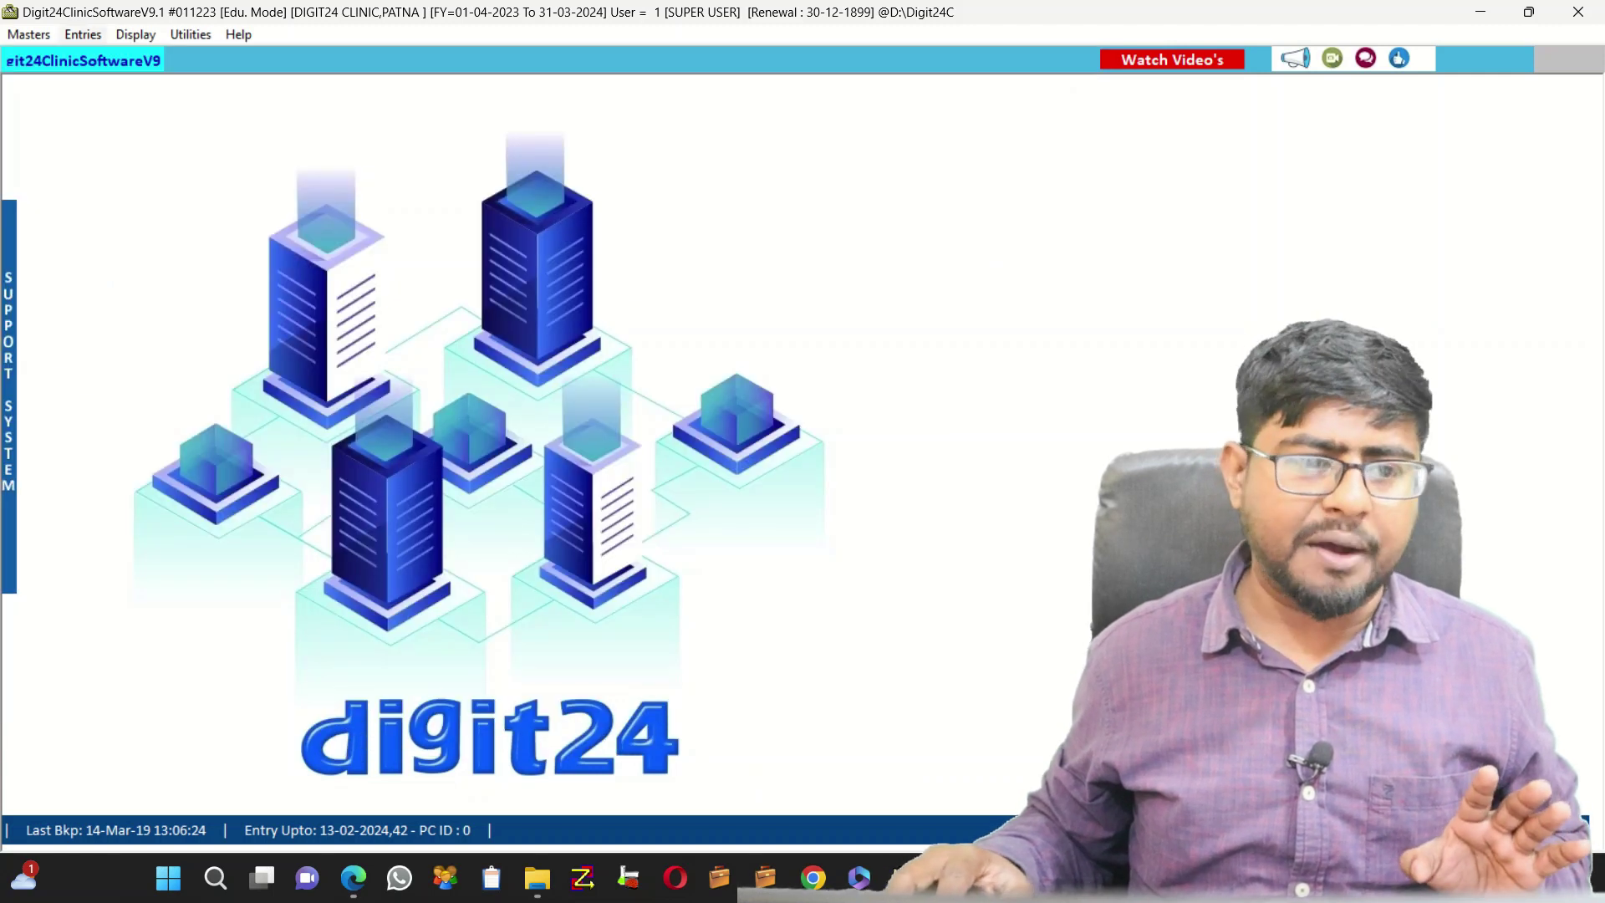
Open a new OPD Billing form dated 21-02-2024 and reach voucher number 8
key("alt+e")
key("Down")
key("Down")
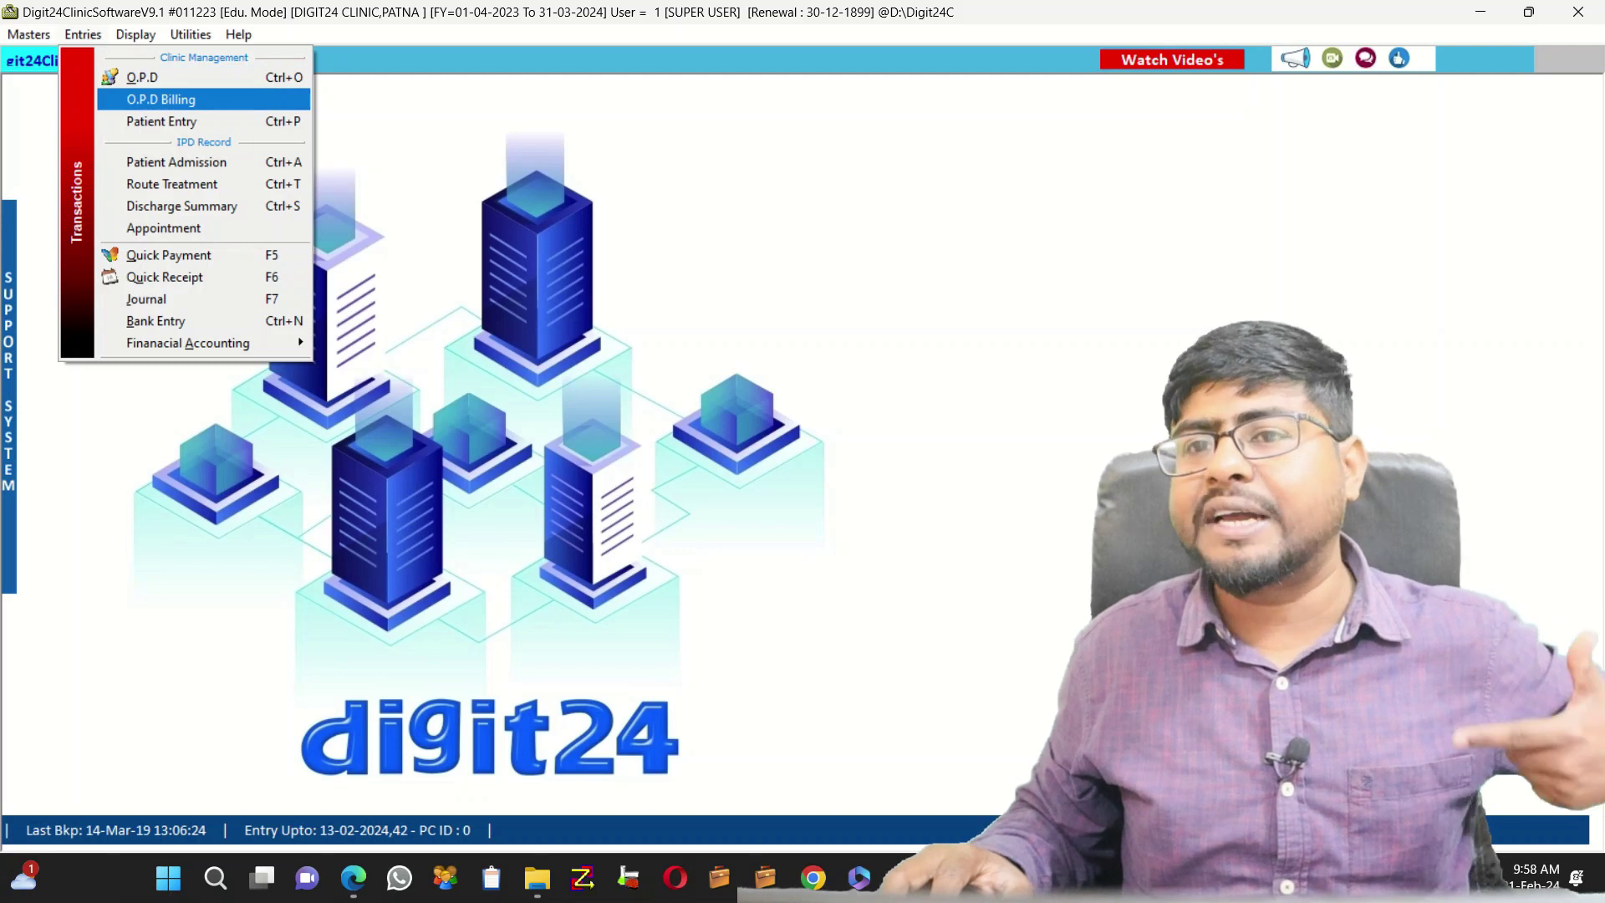
key("Return")
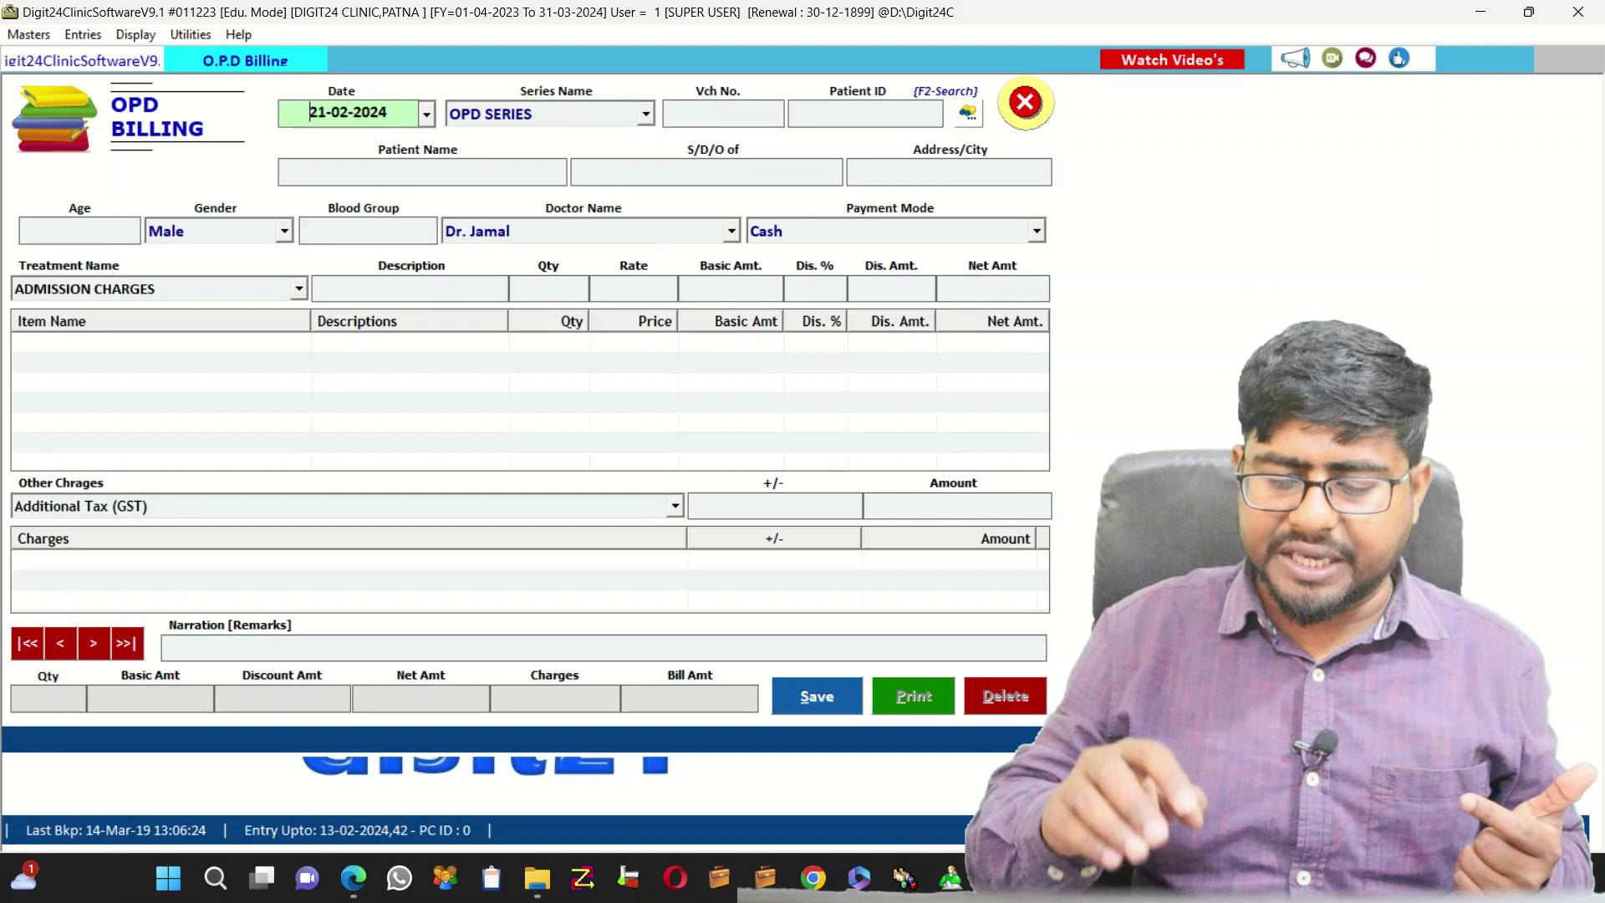
key("Return")
key("Return")
key("Return")
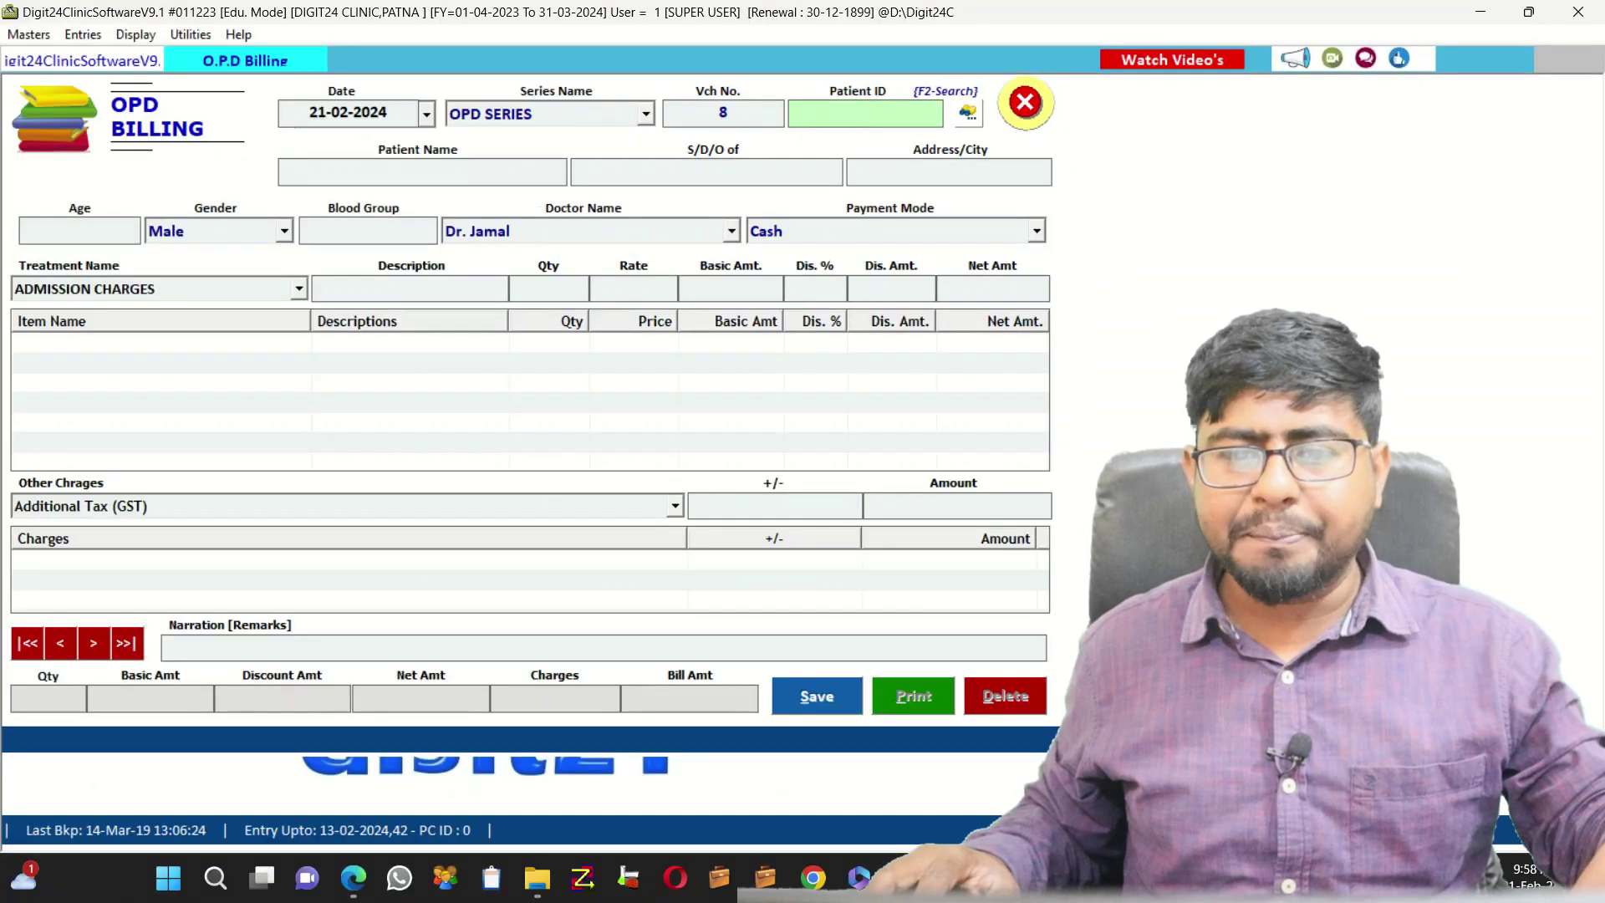
key("F2")
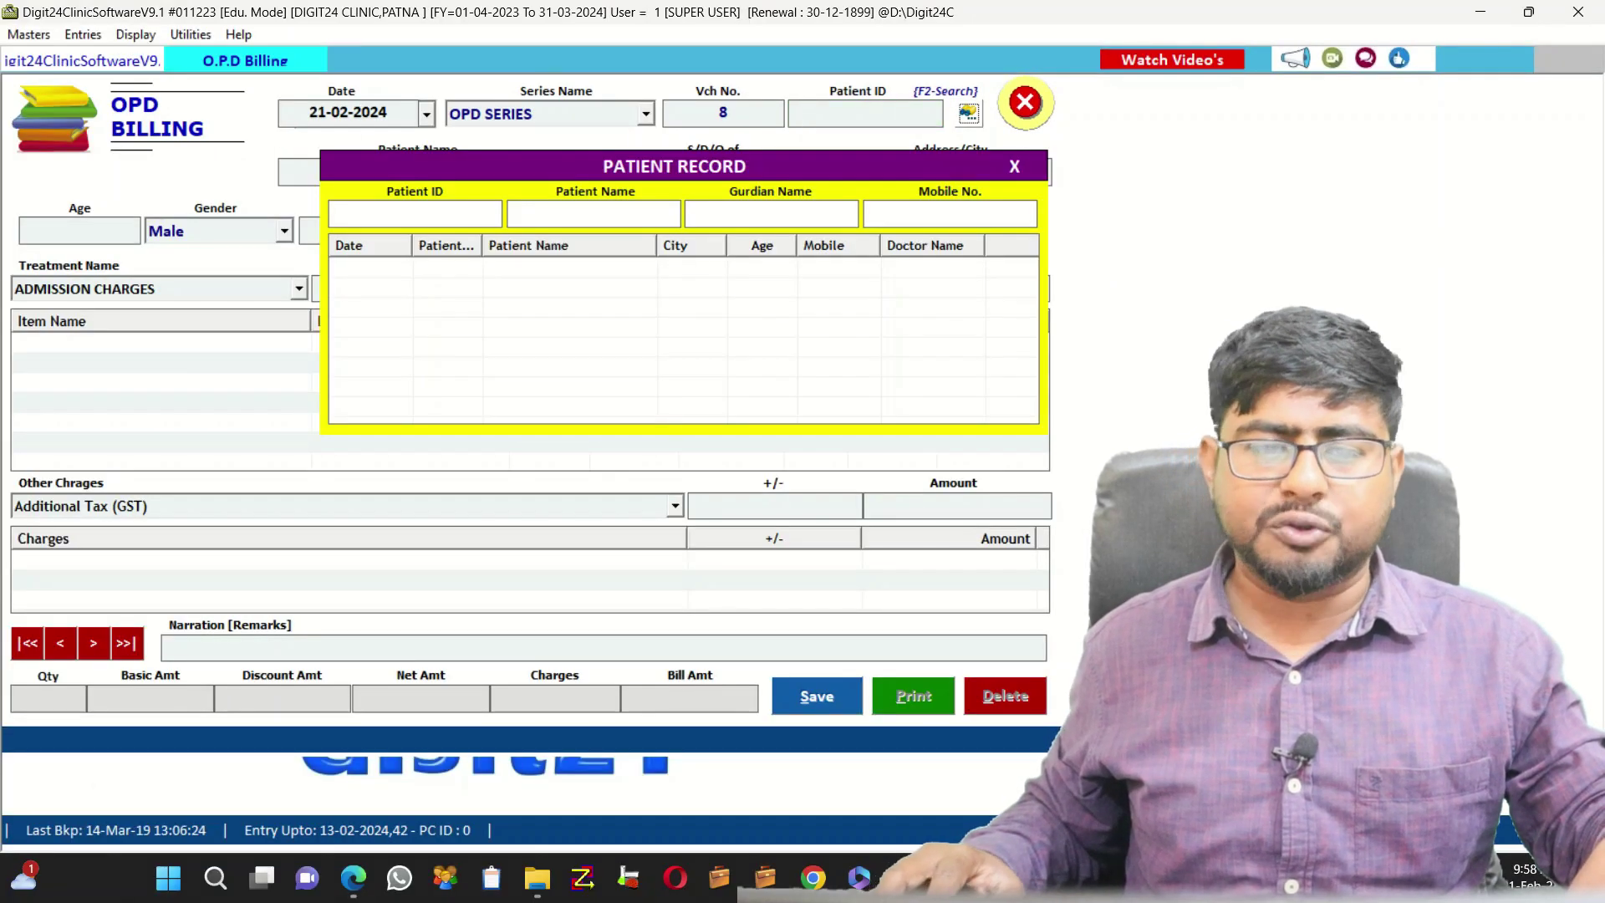
type("ANK")
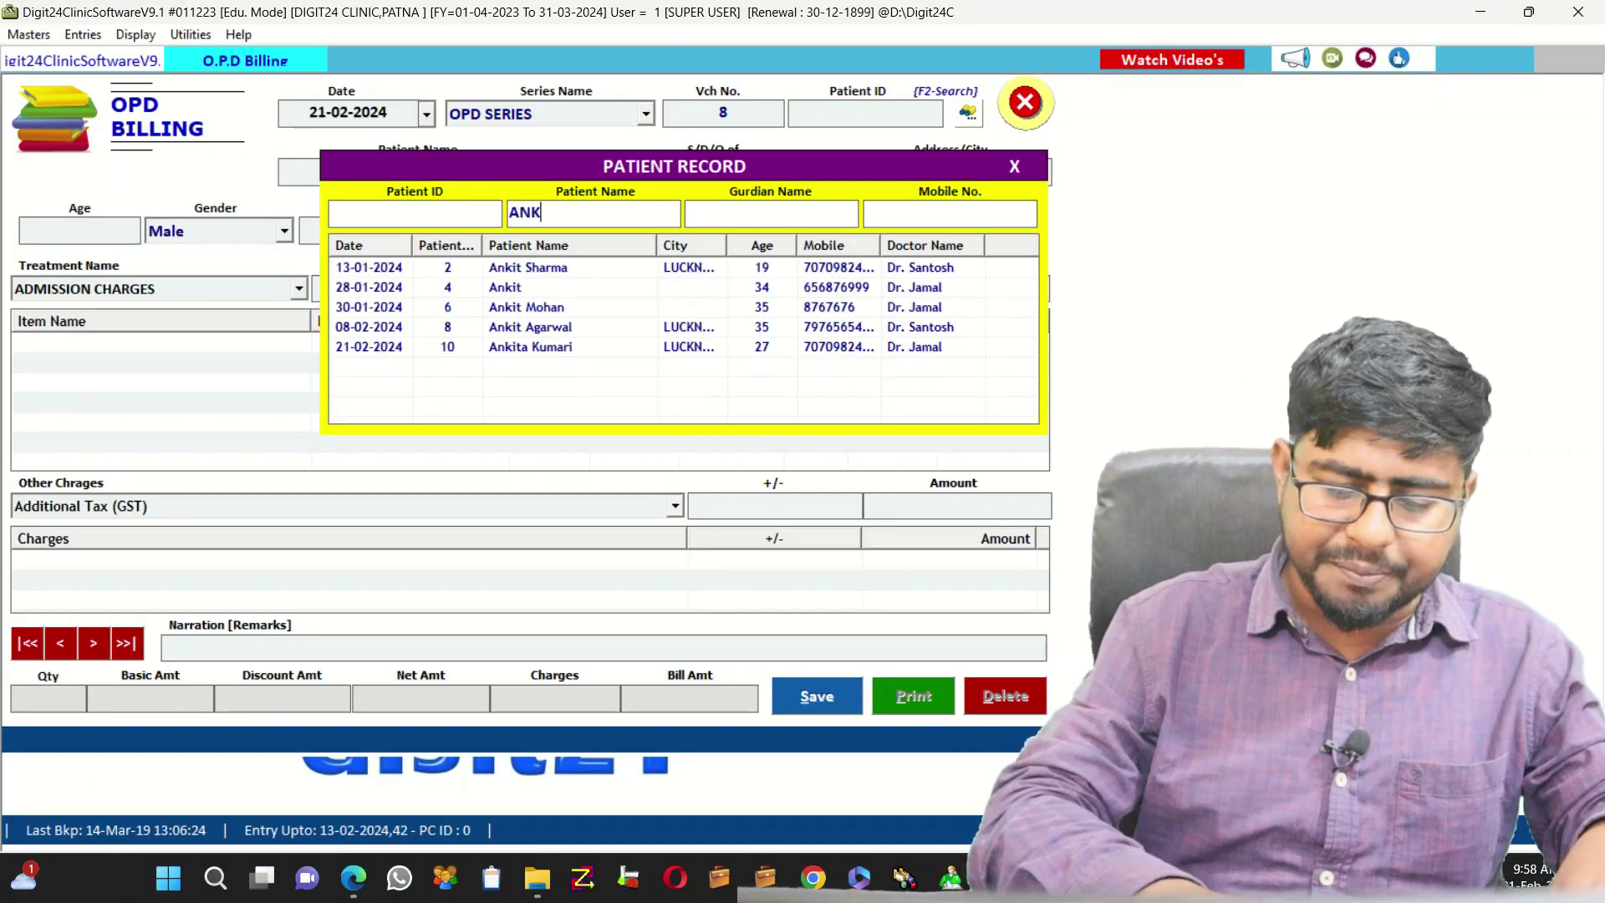
type("ITA")
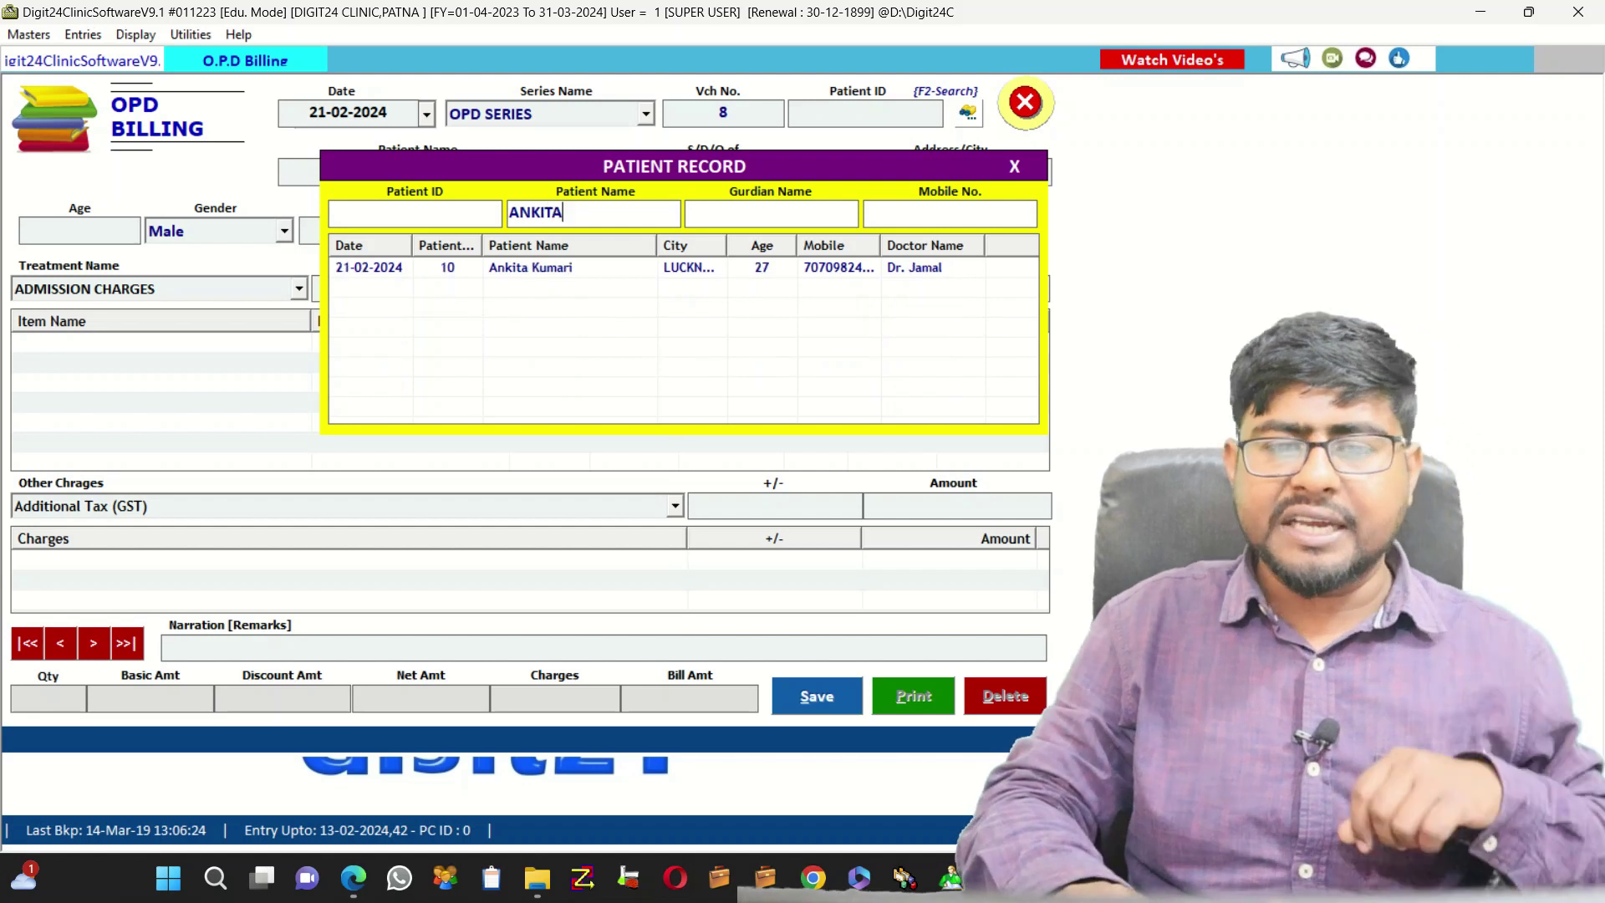
key("Down")
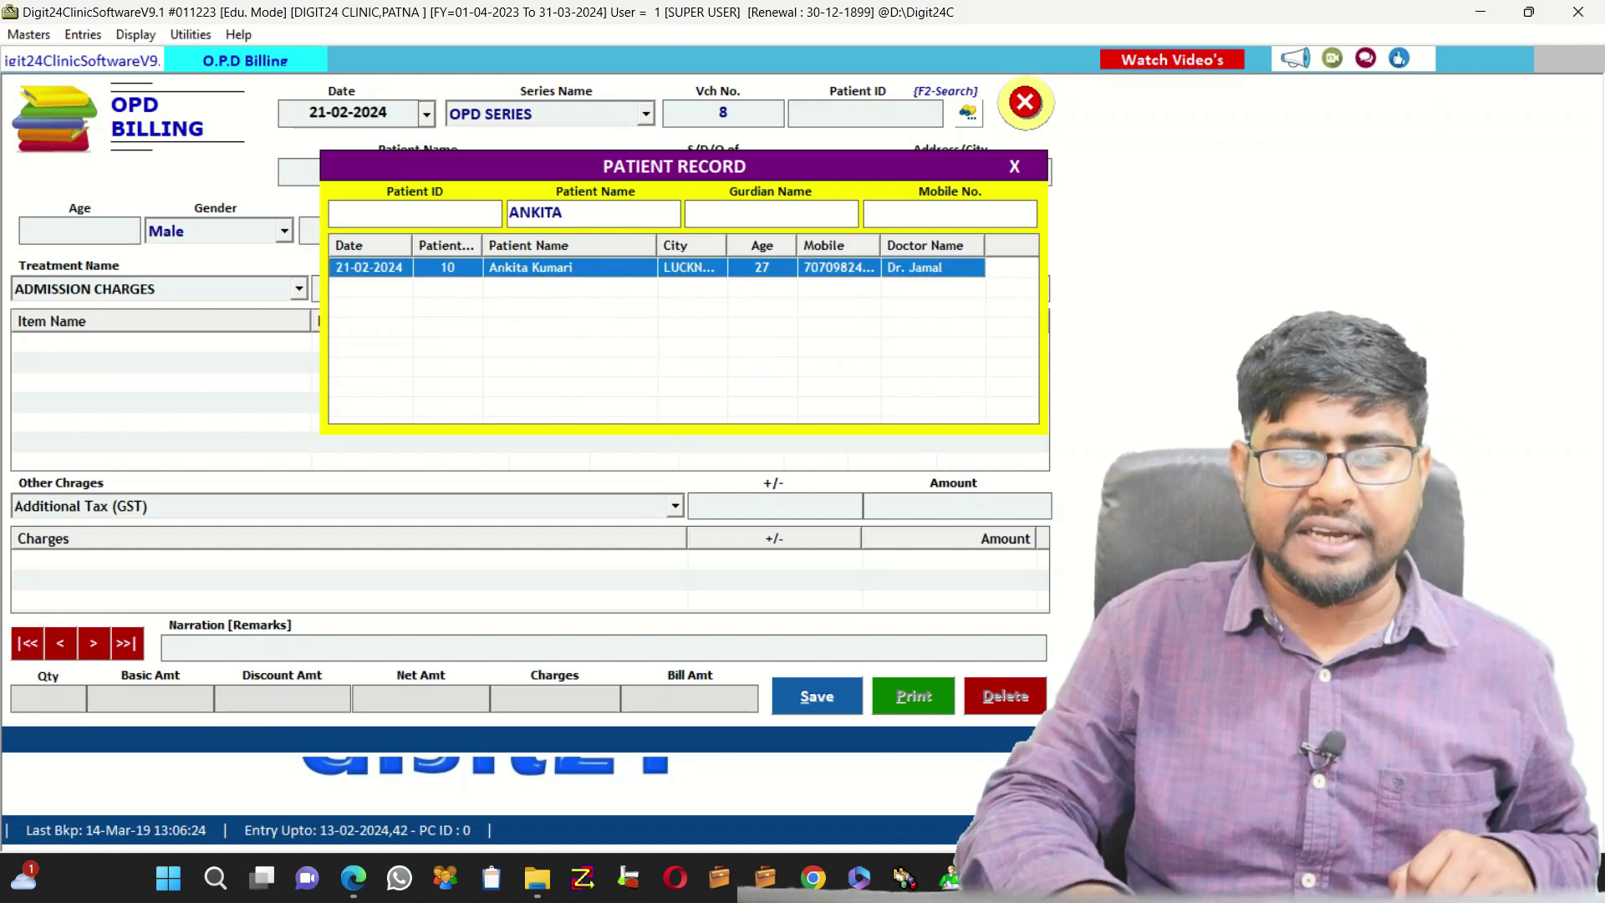
key("Return")
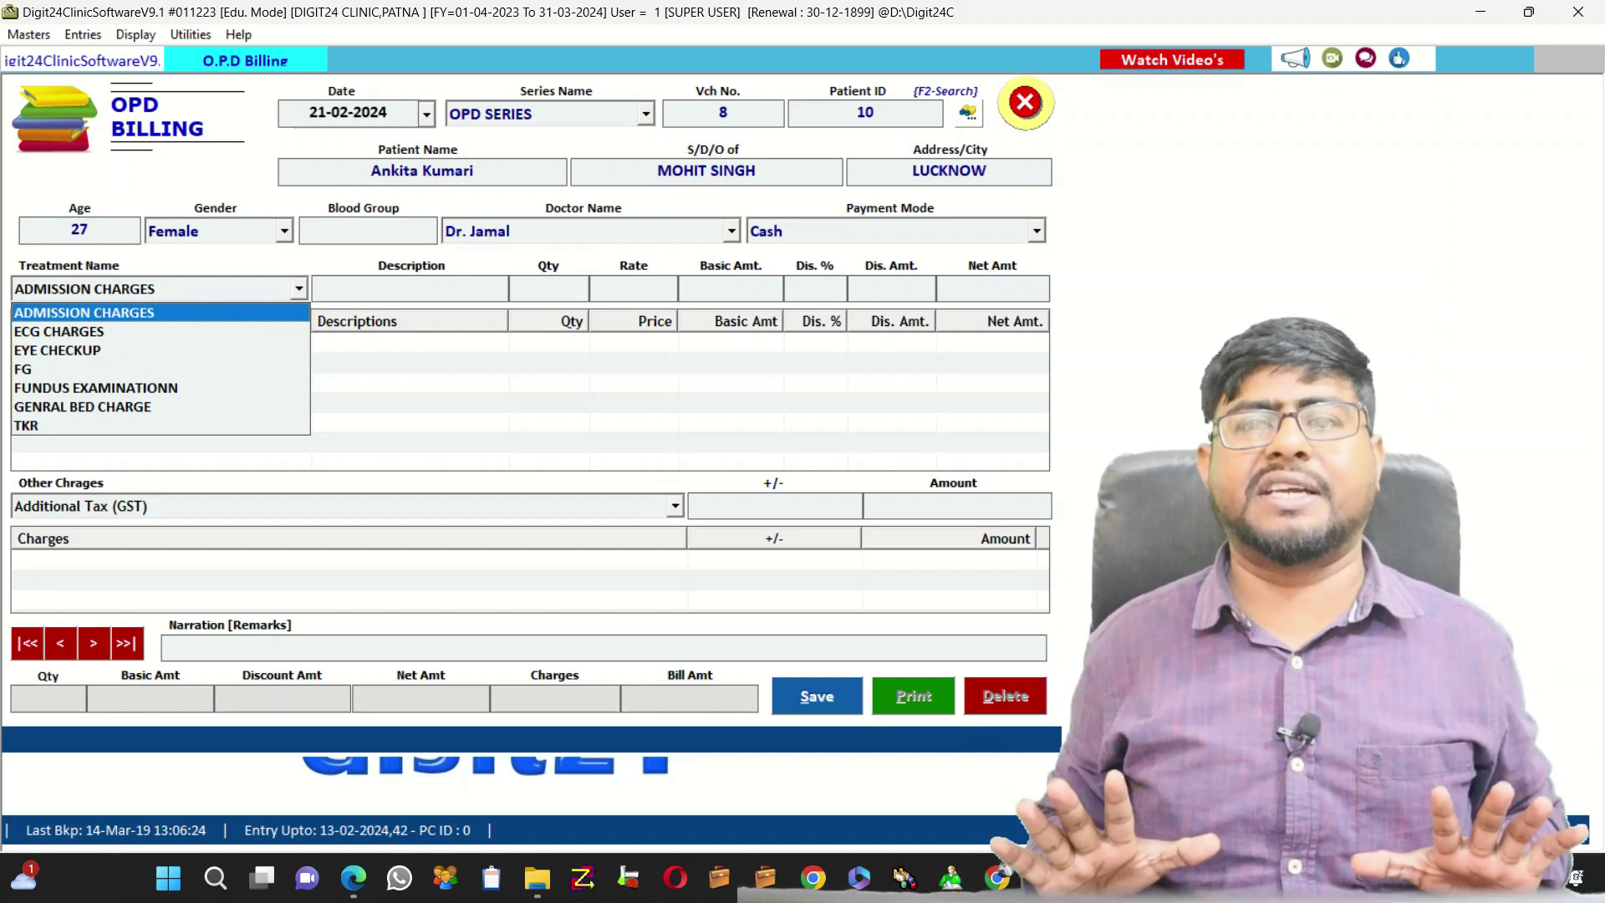
Bill 2 ECG CHARGES at 300 (600.00 total), save bill 8 and answer the print prompt
key("Down")
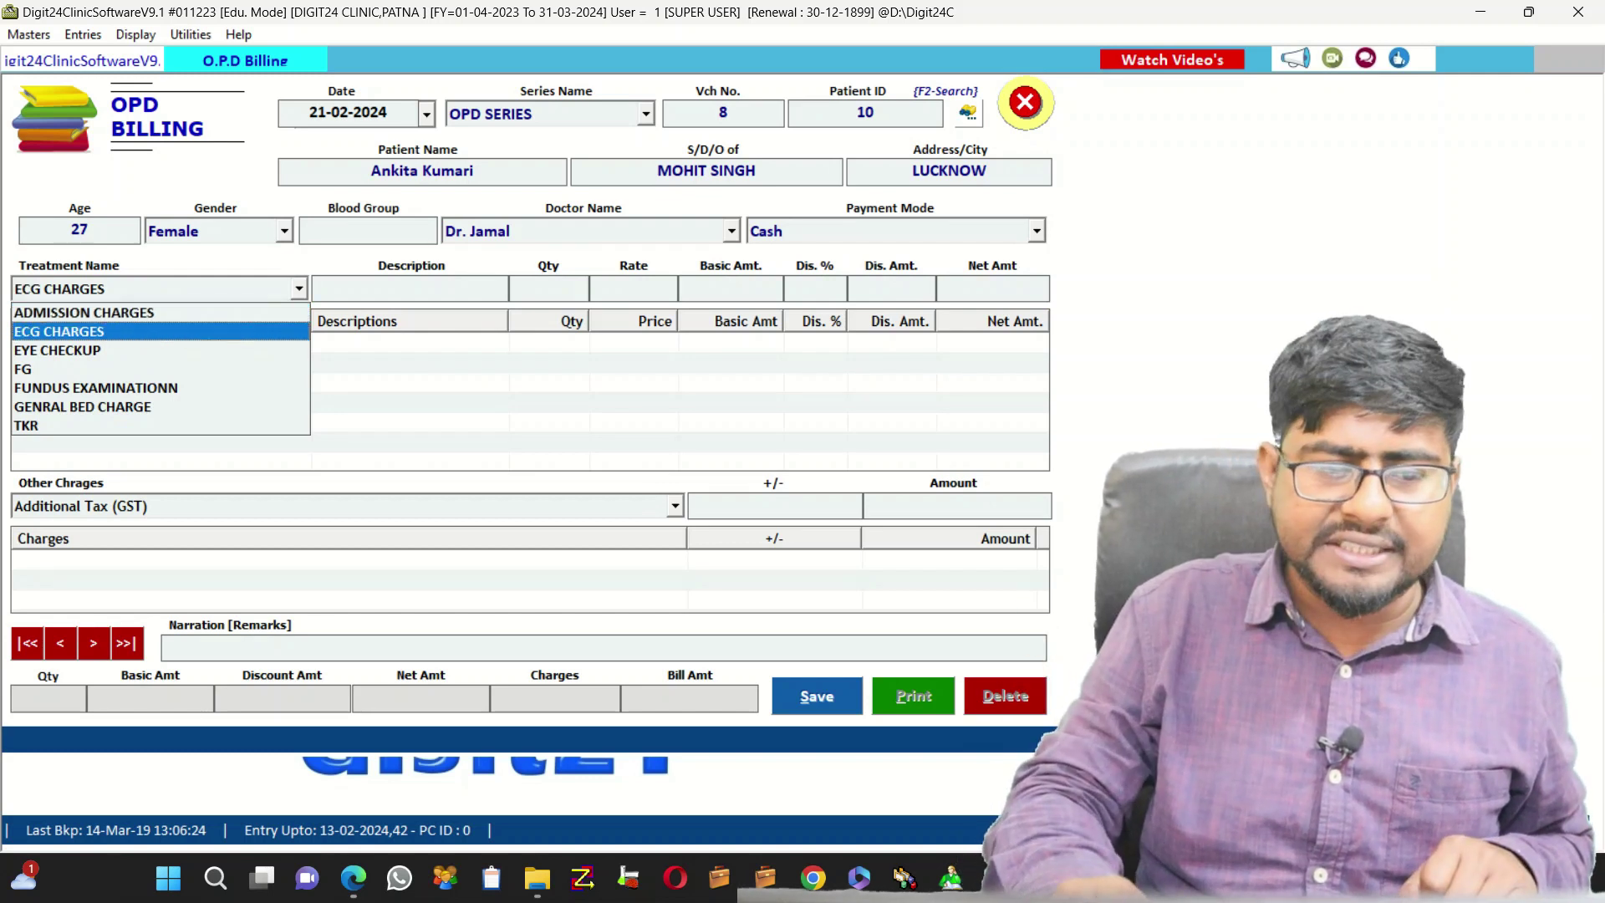
key("Return")
key("Return")
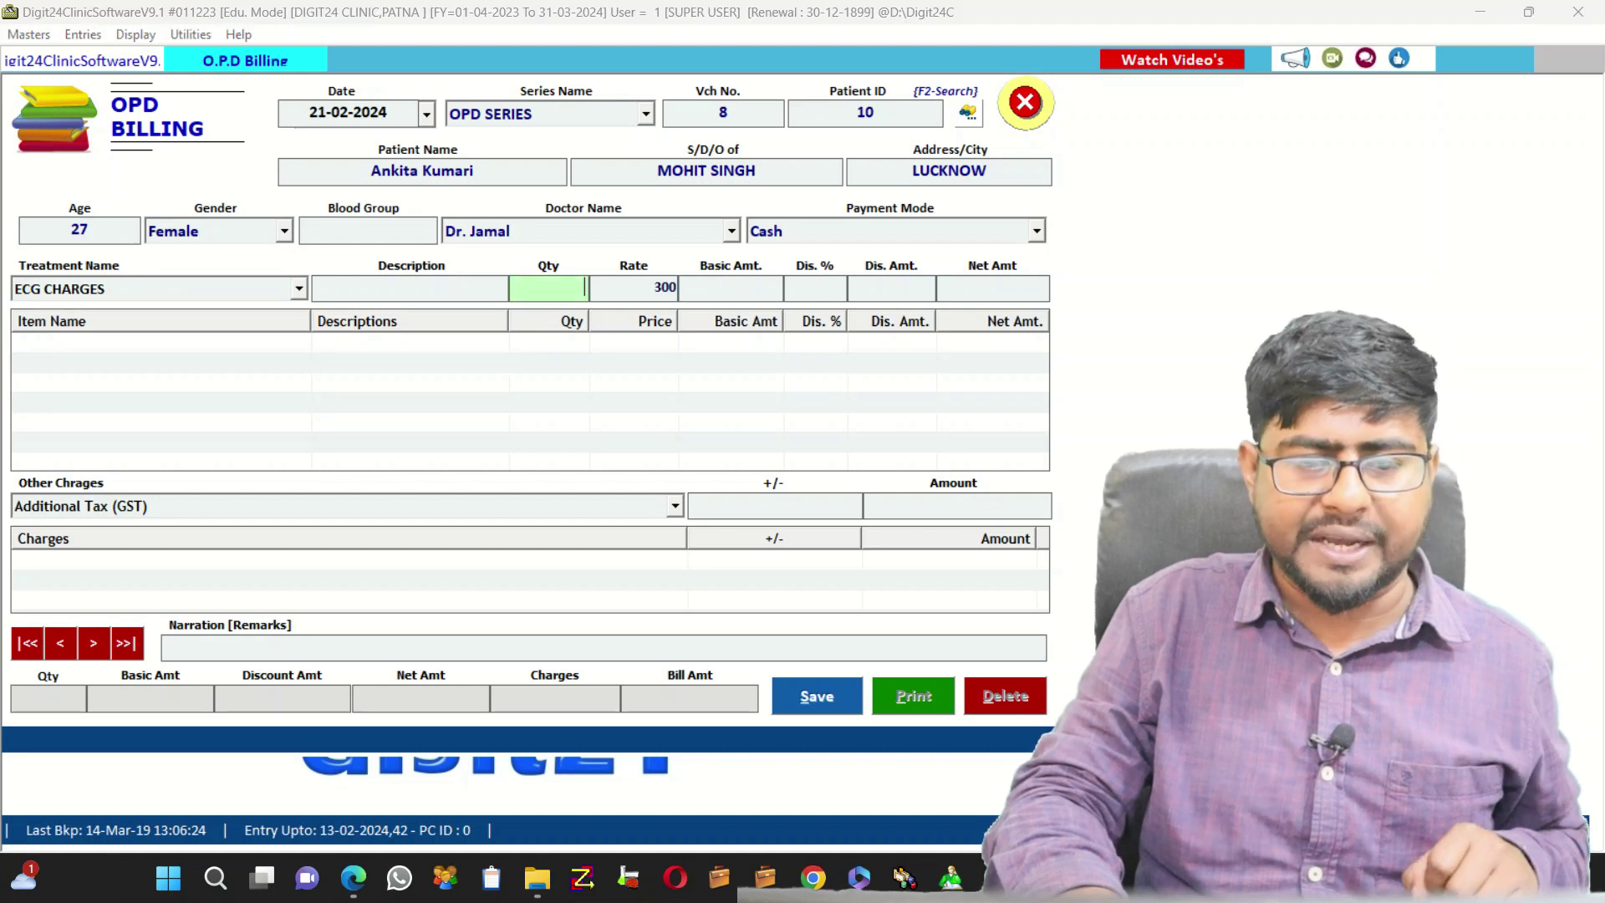
type("2")
key("Return")
key("Return")
key("Return")
key("Return")
key("Return")
key("Return")
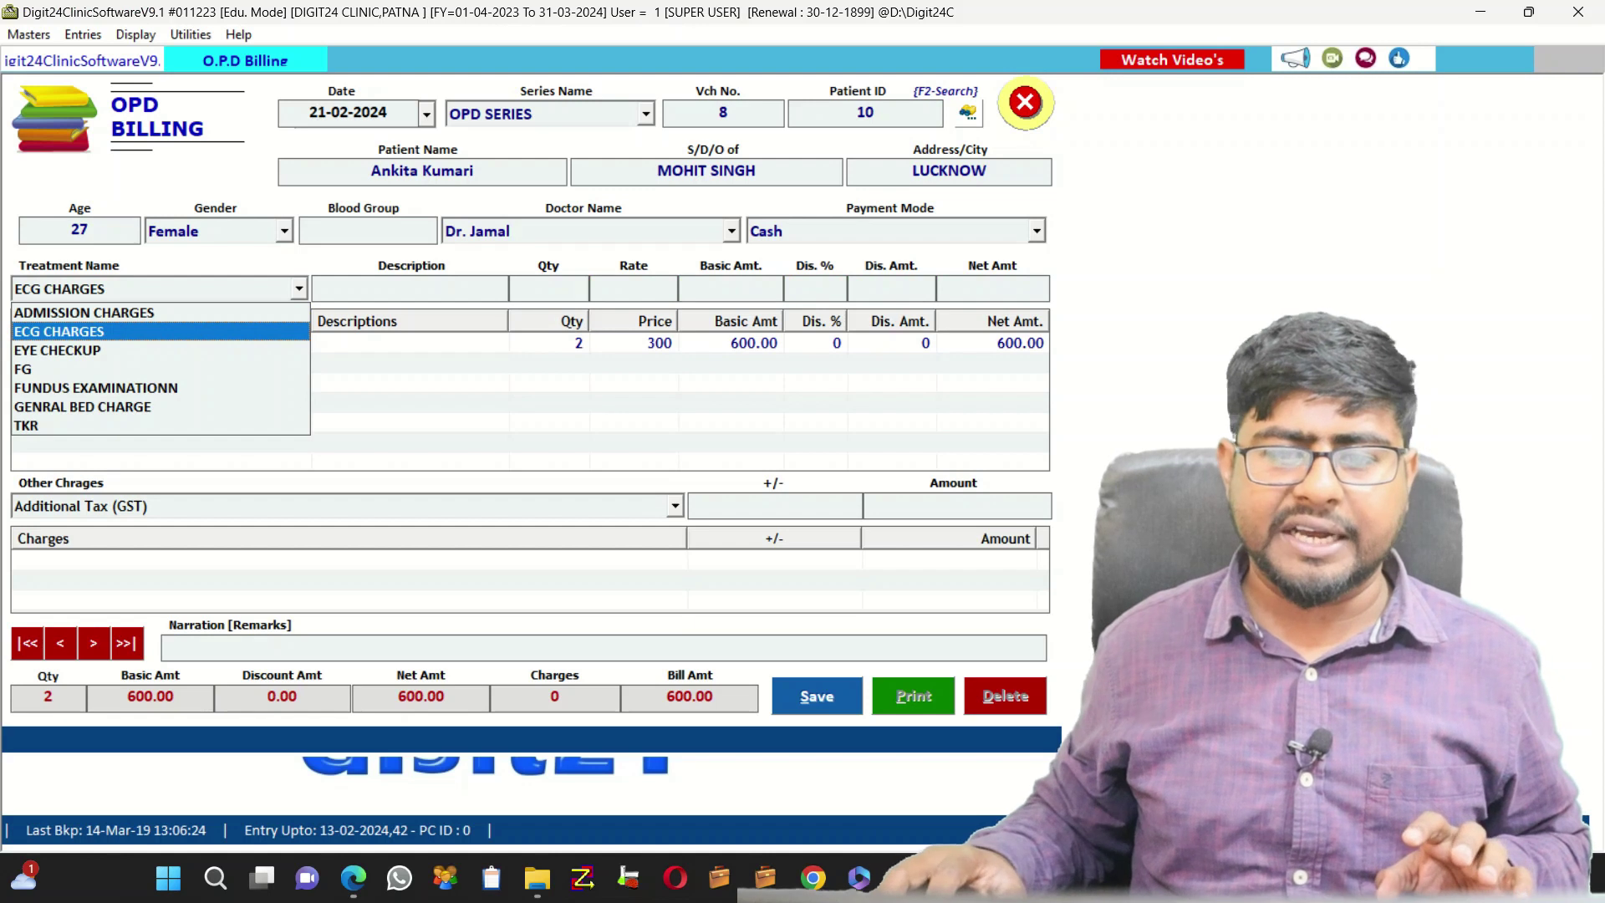
key("Escape")
key("Escape")
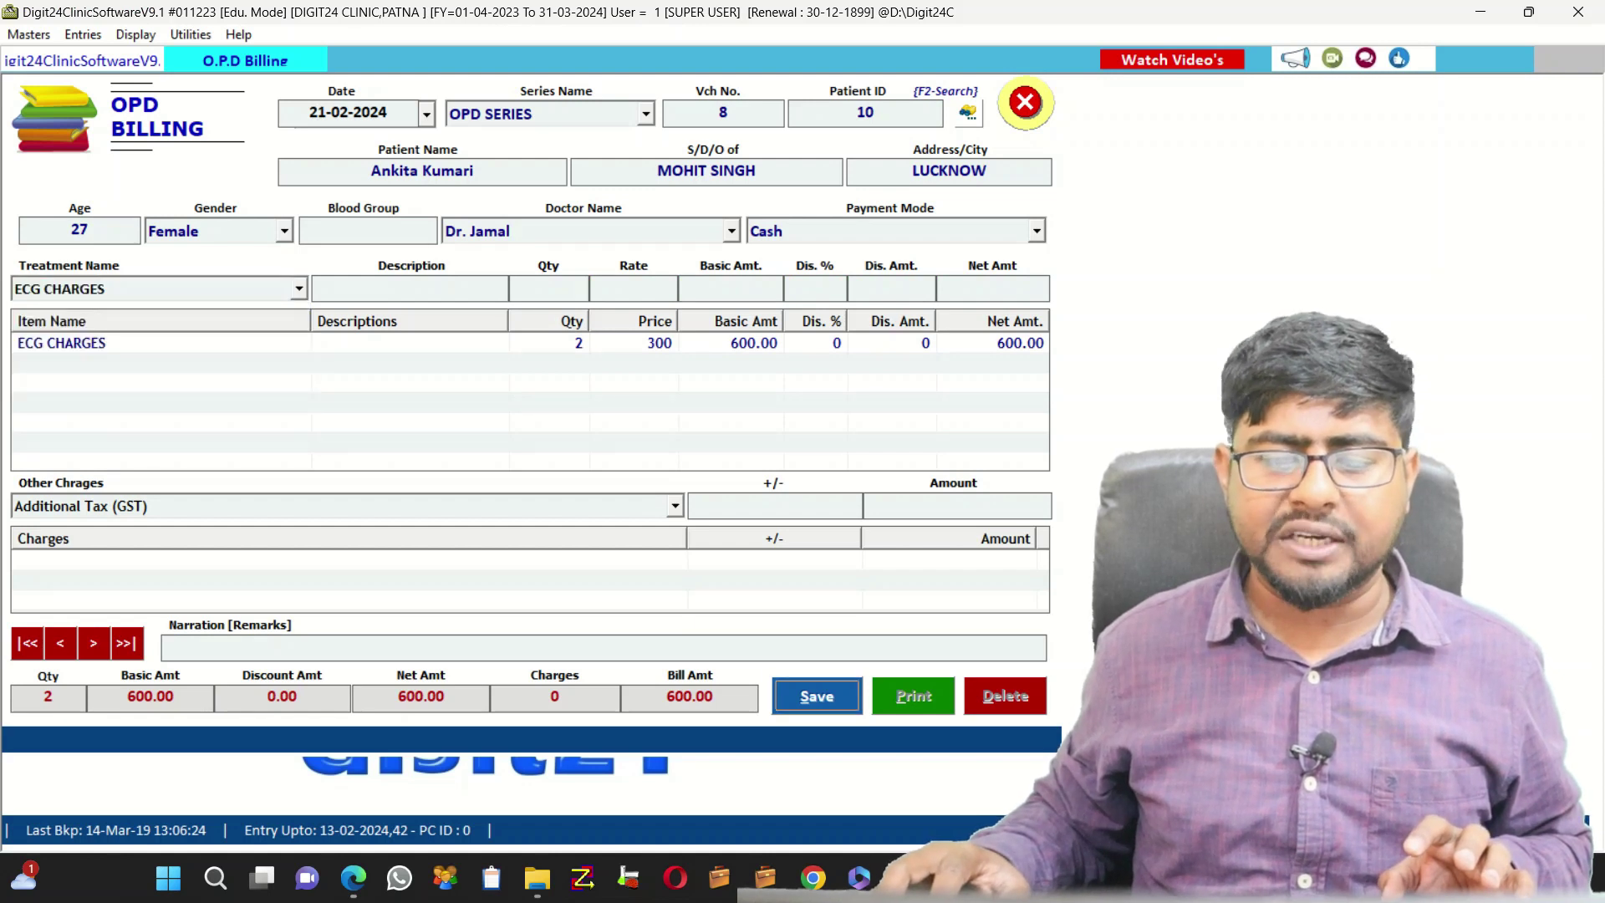
key("Return")
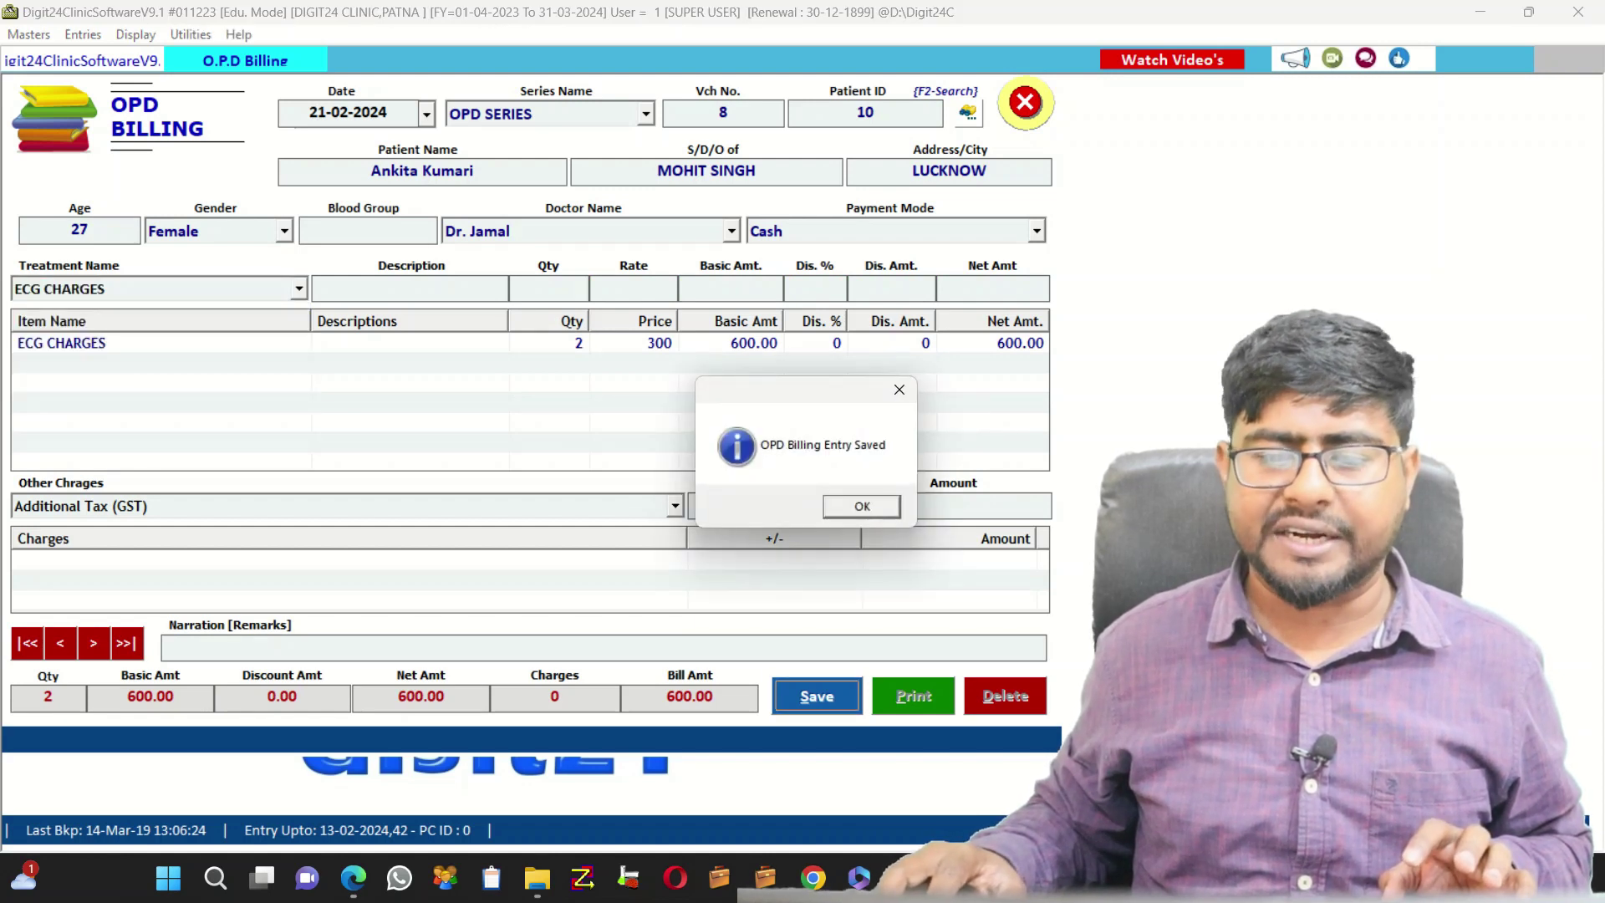
key("Return")
key("Right")
key("Return")
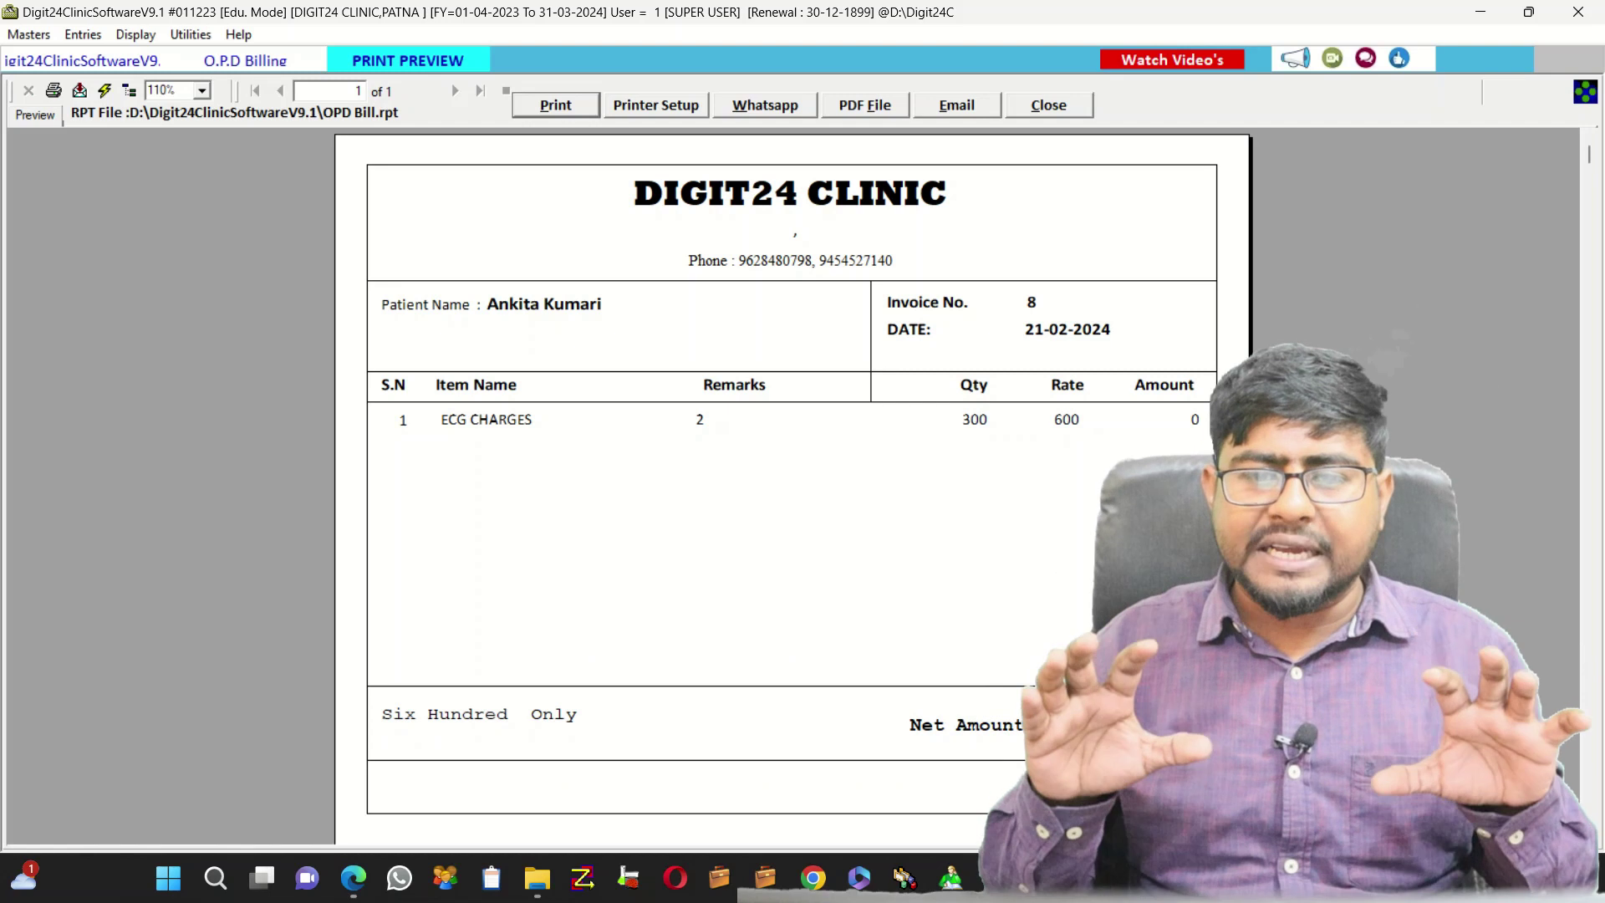
Check the patient name and invoice number on bill 8's preview, then close it
scroll(792, 485, "down", 3)
scroll(793, 485, "up", 3)
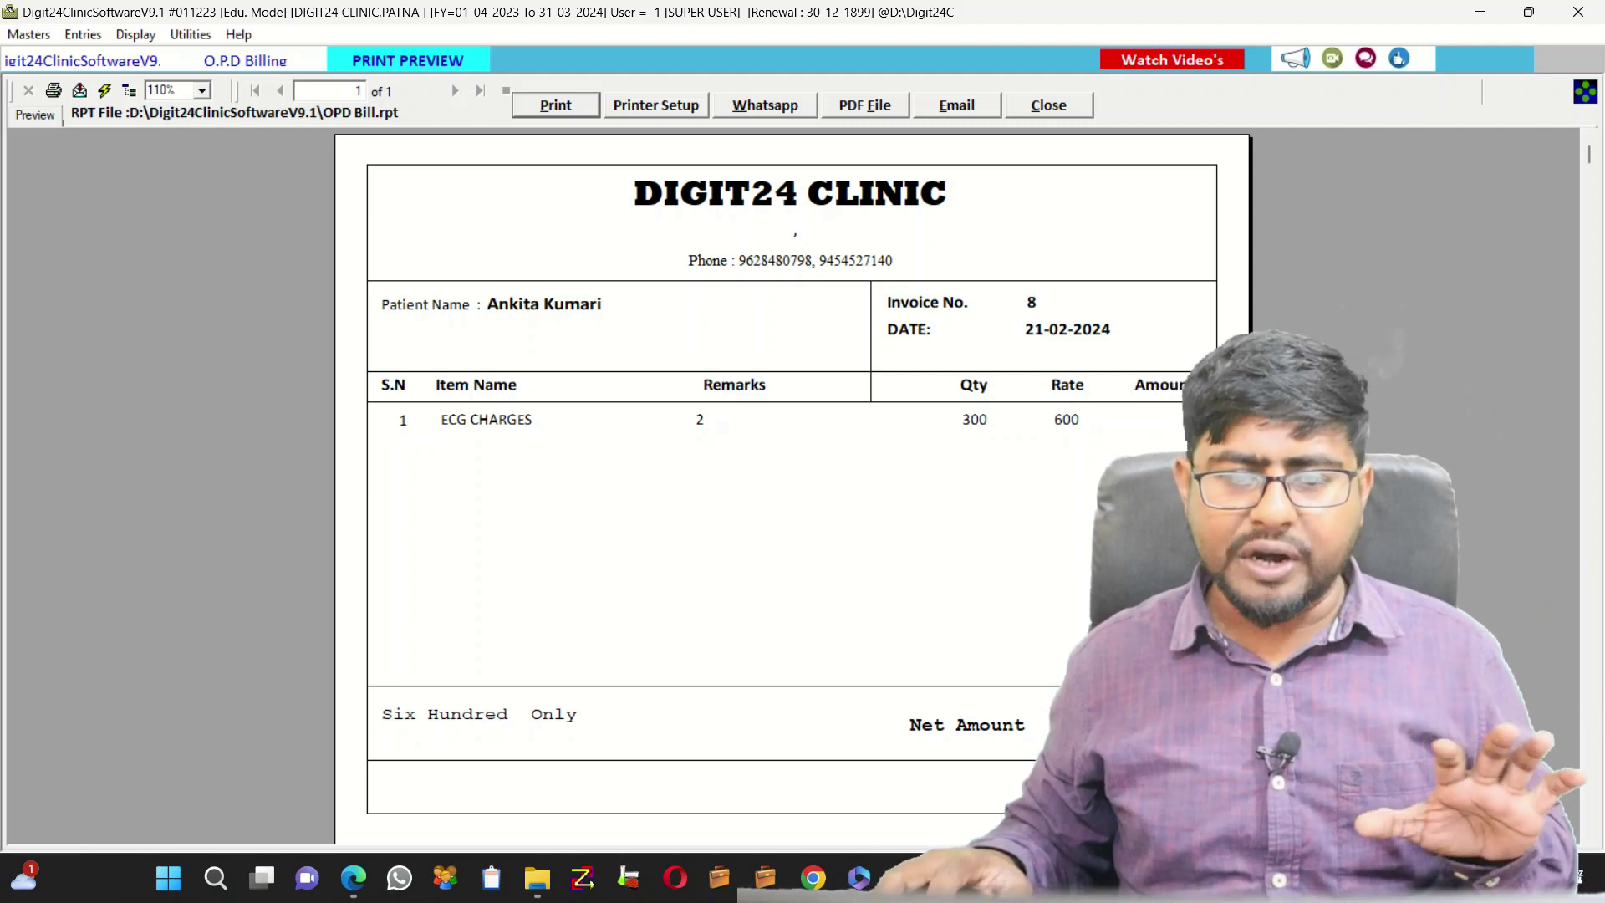
left_click(576, 319)
left_click(931, 303)
left_click(987, 351)
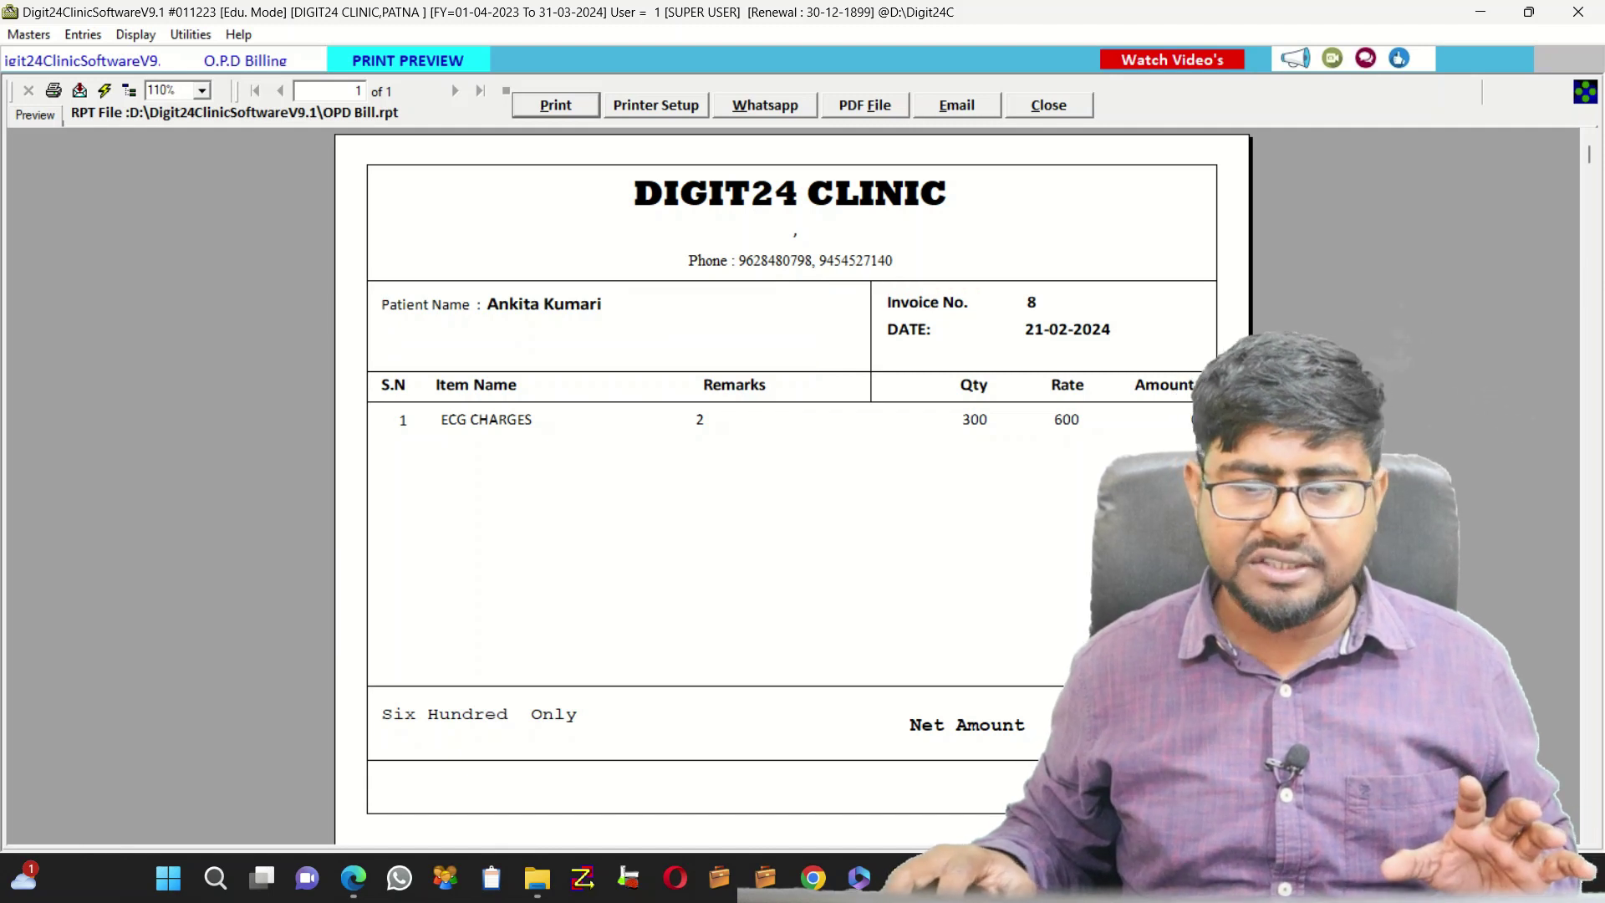
scroll(792, 485, "down", 5)
scroll(793, 376, "up", 4)
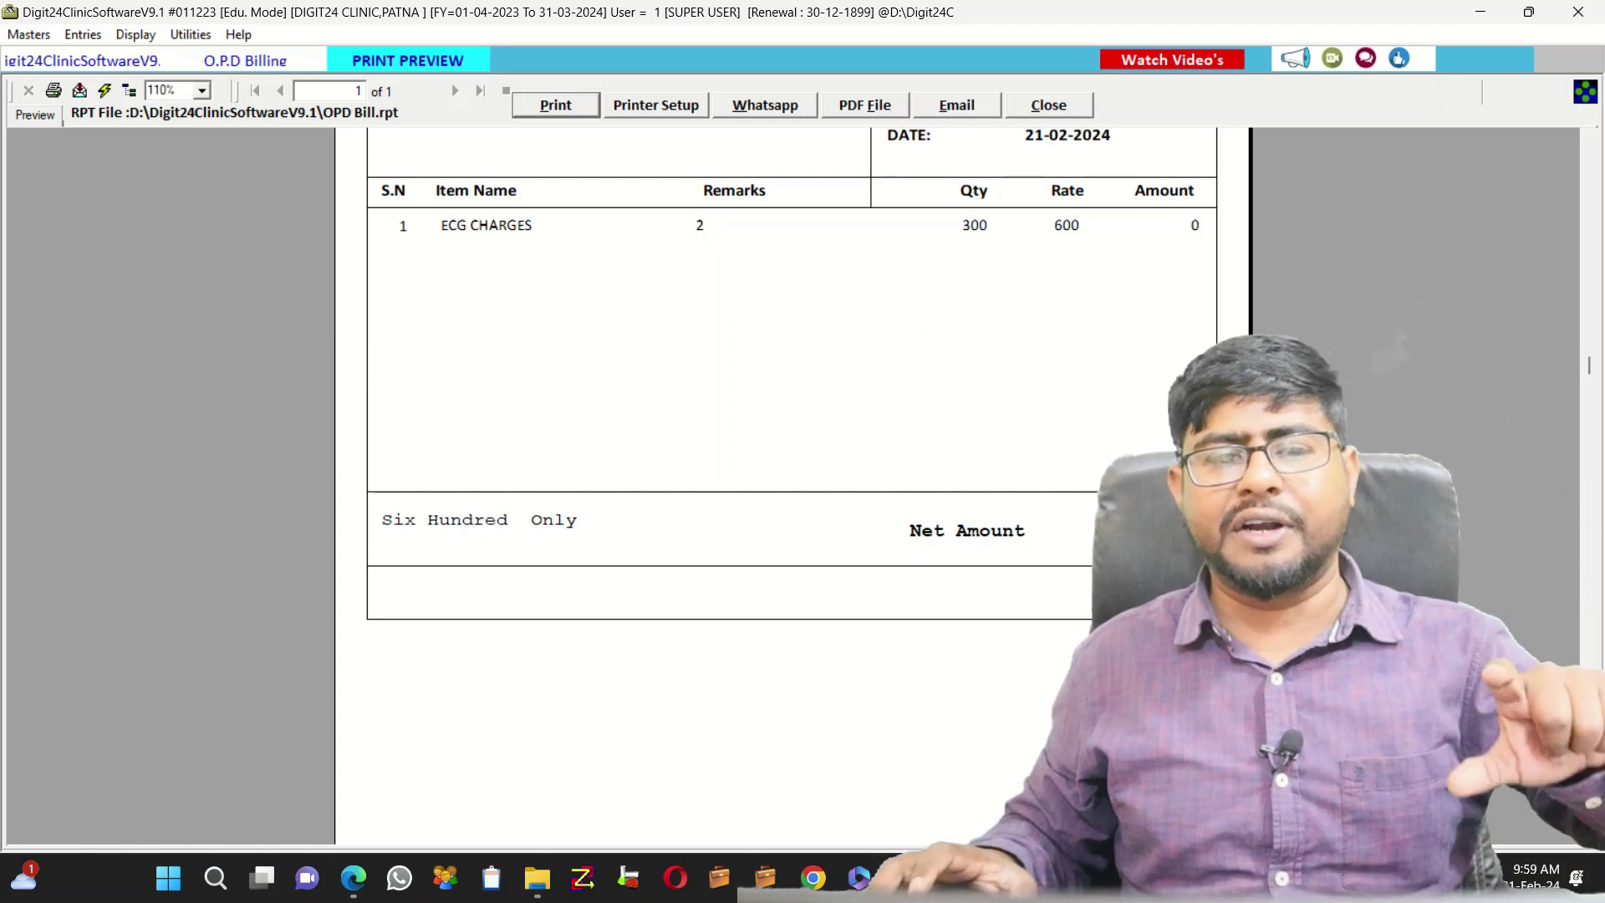
left_click(1048, 105)
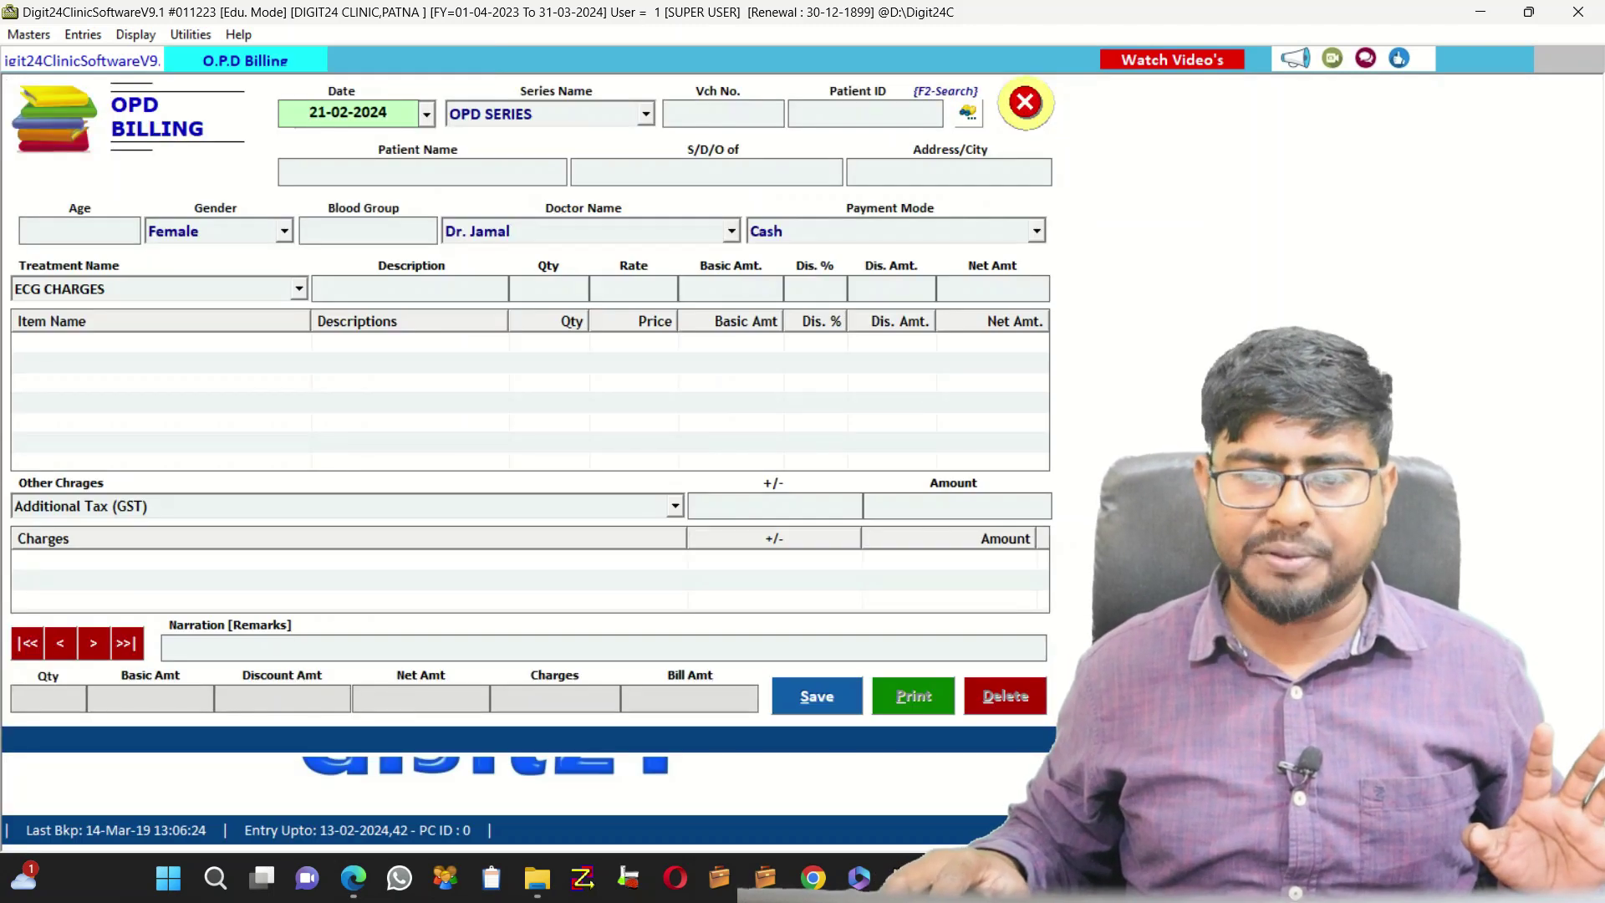
Close OPD Billing and start a new Patient Entry, voucher 6
left_click(1025, 102)
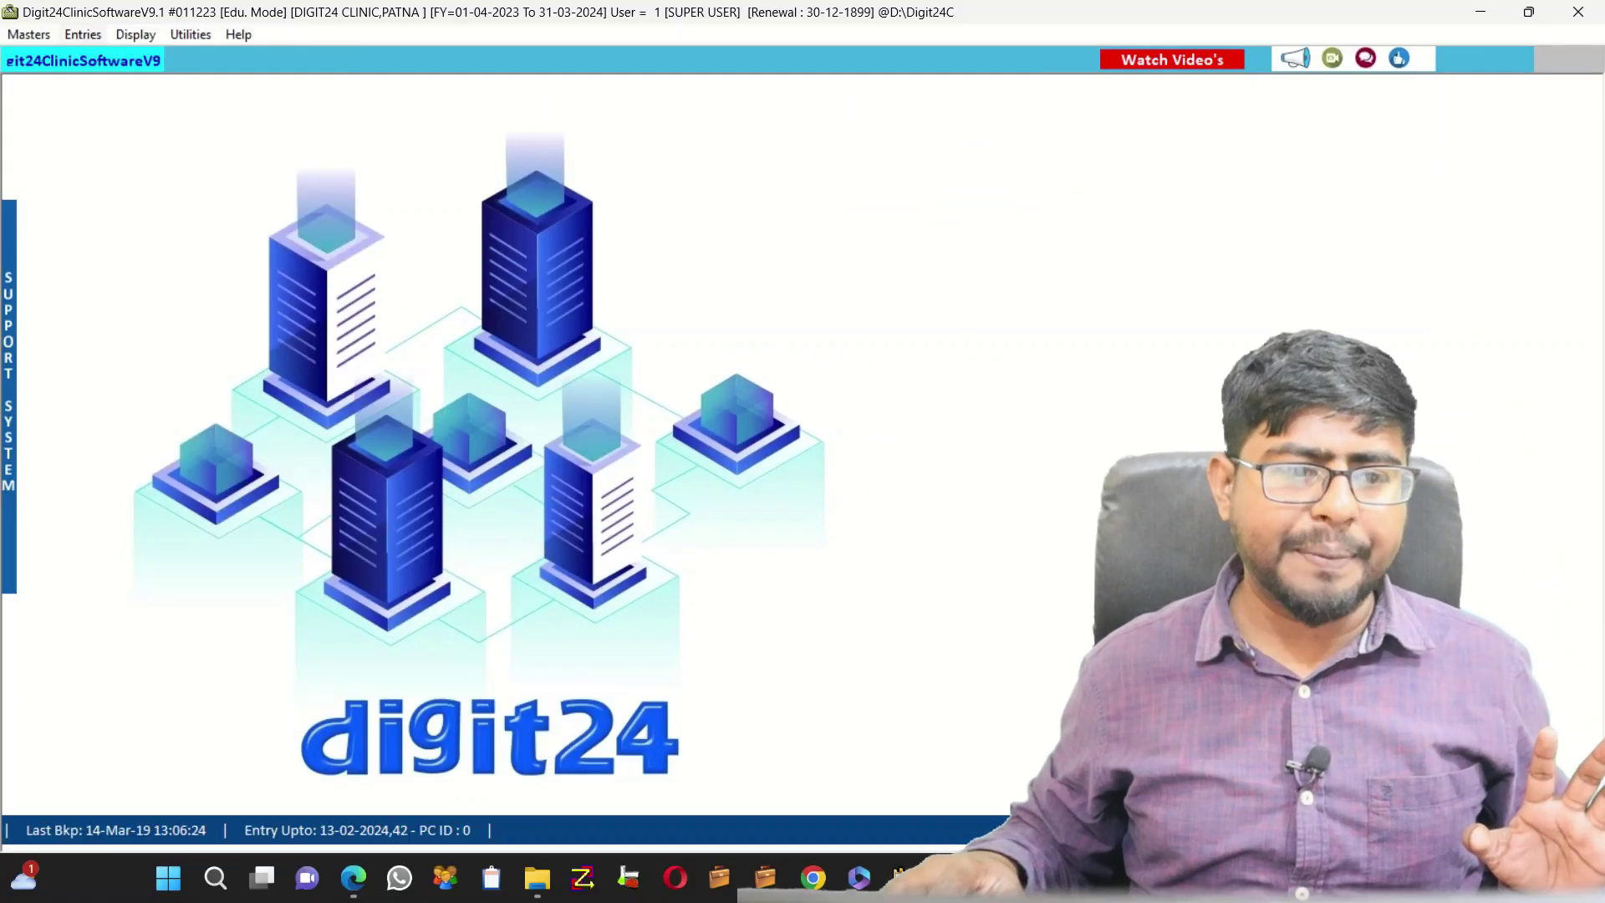
left_click(83, 35)
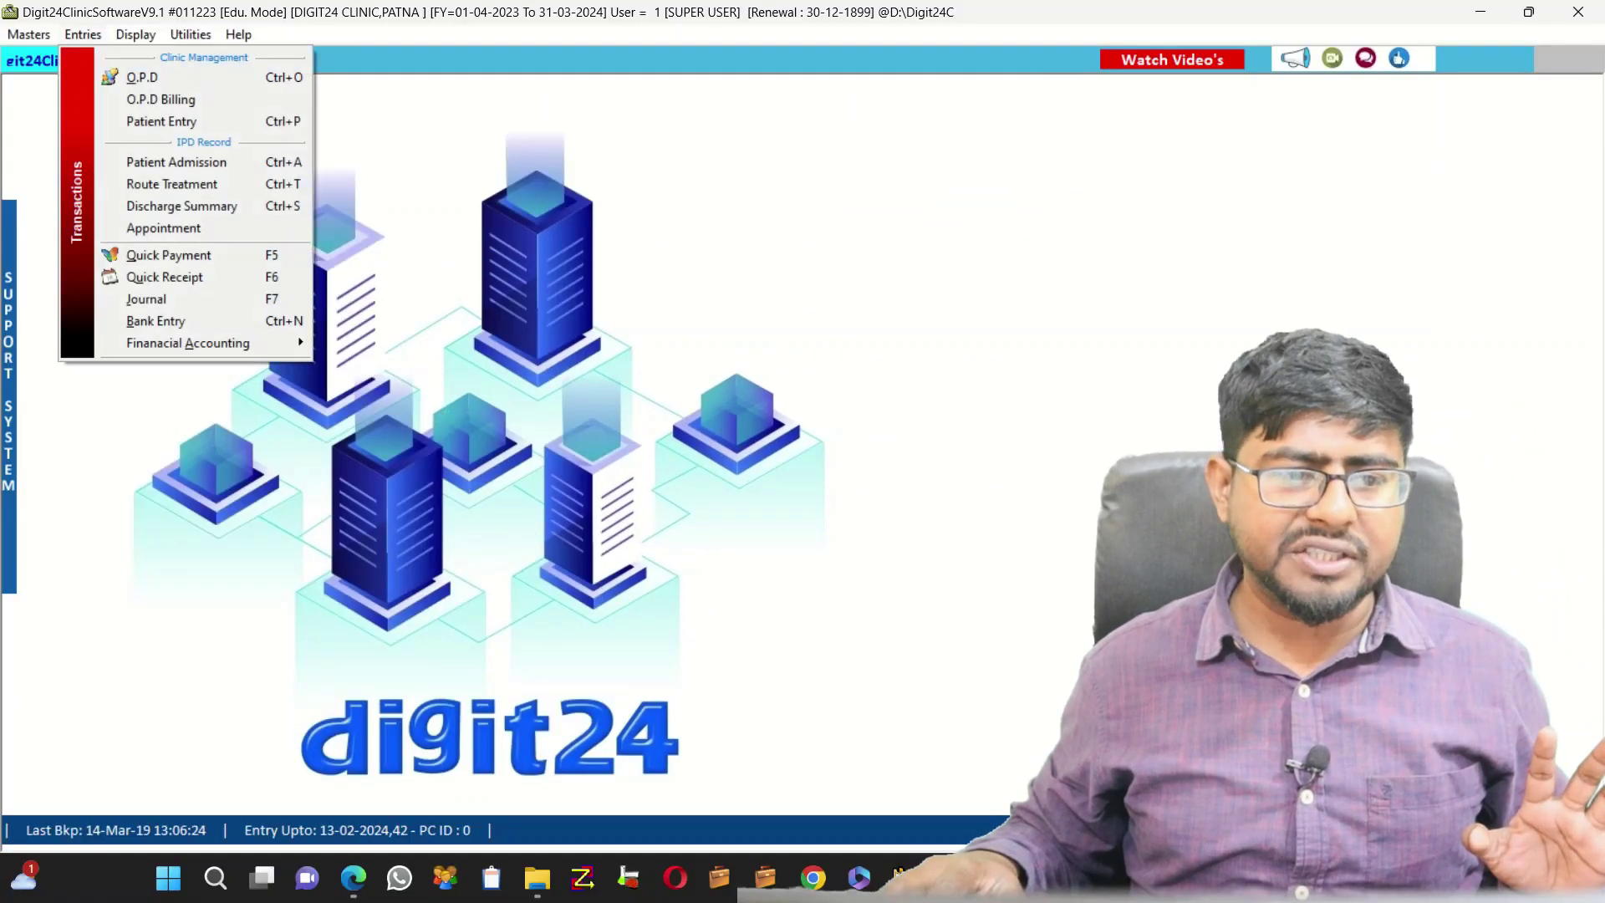
left_click(166, 121)
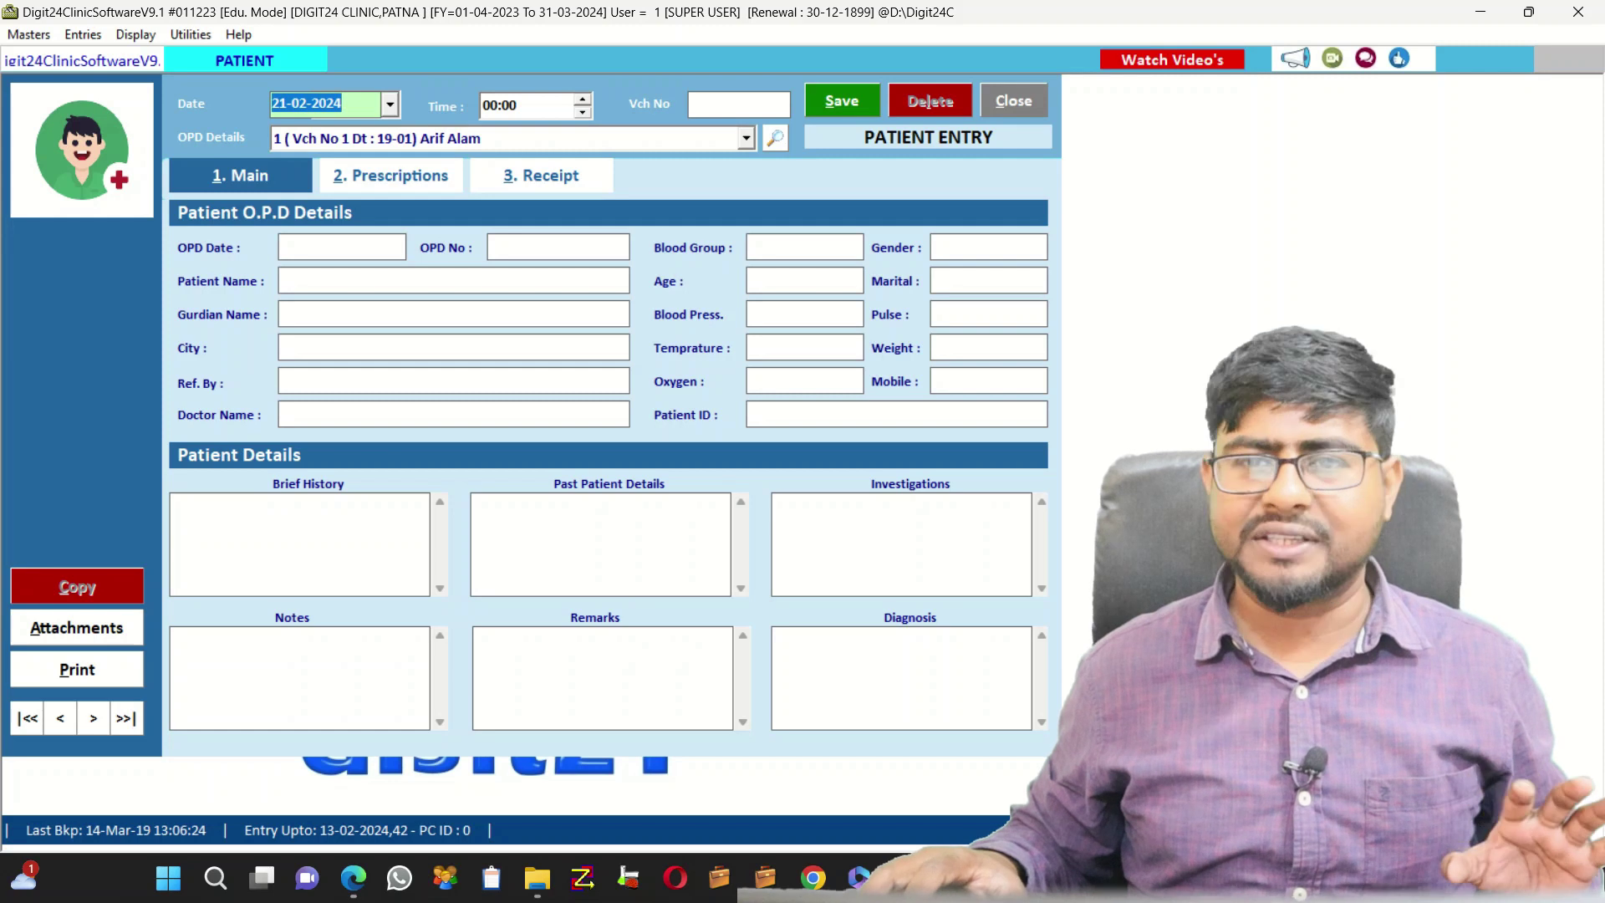
Fill the Patient Entry from patient ID 10's 21-02 OPD visit
key("Return")
key("Return")
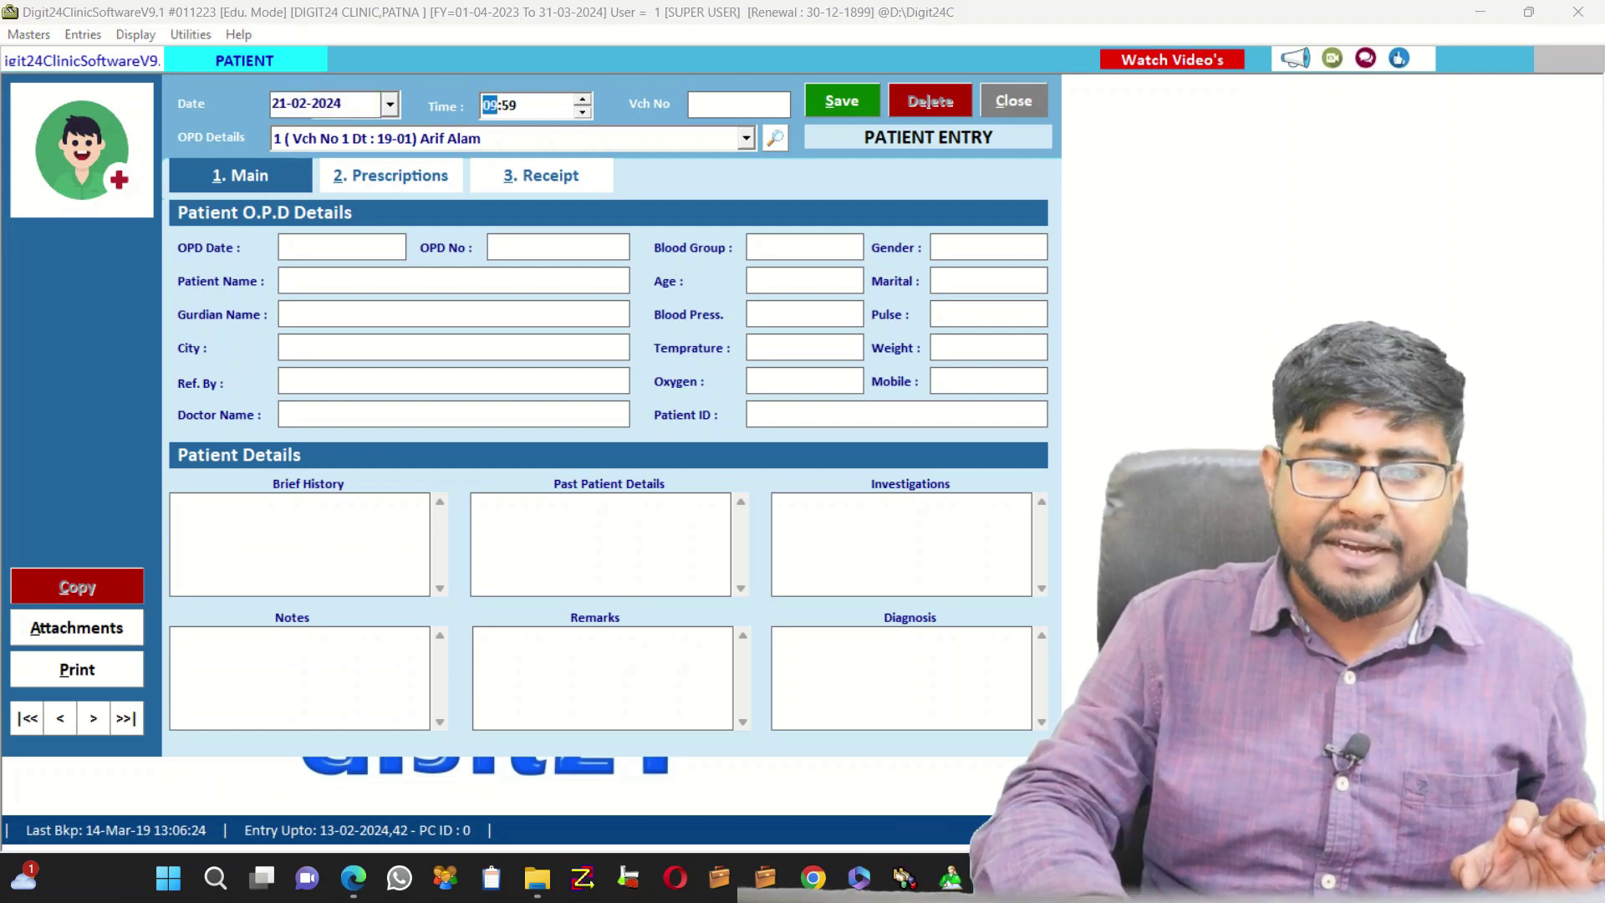
key("Return")
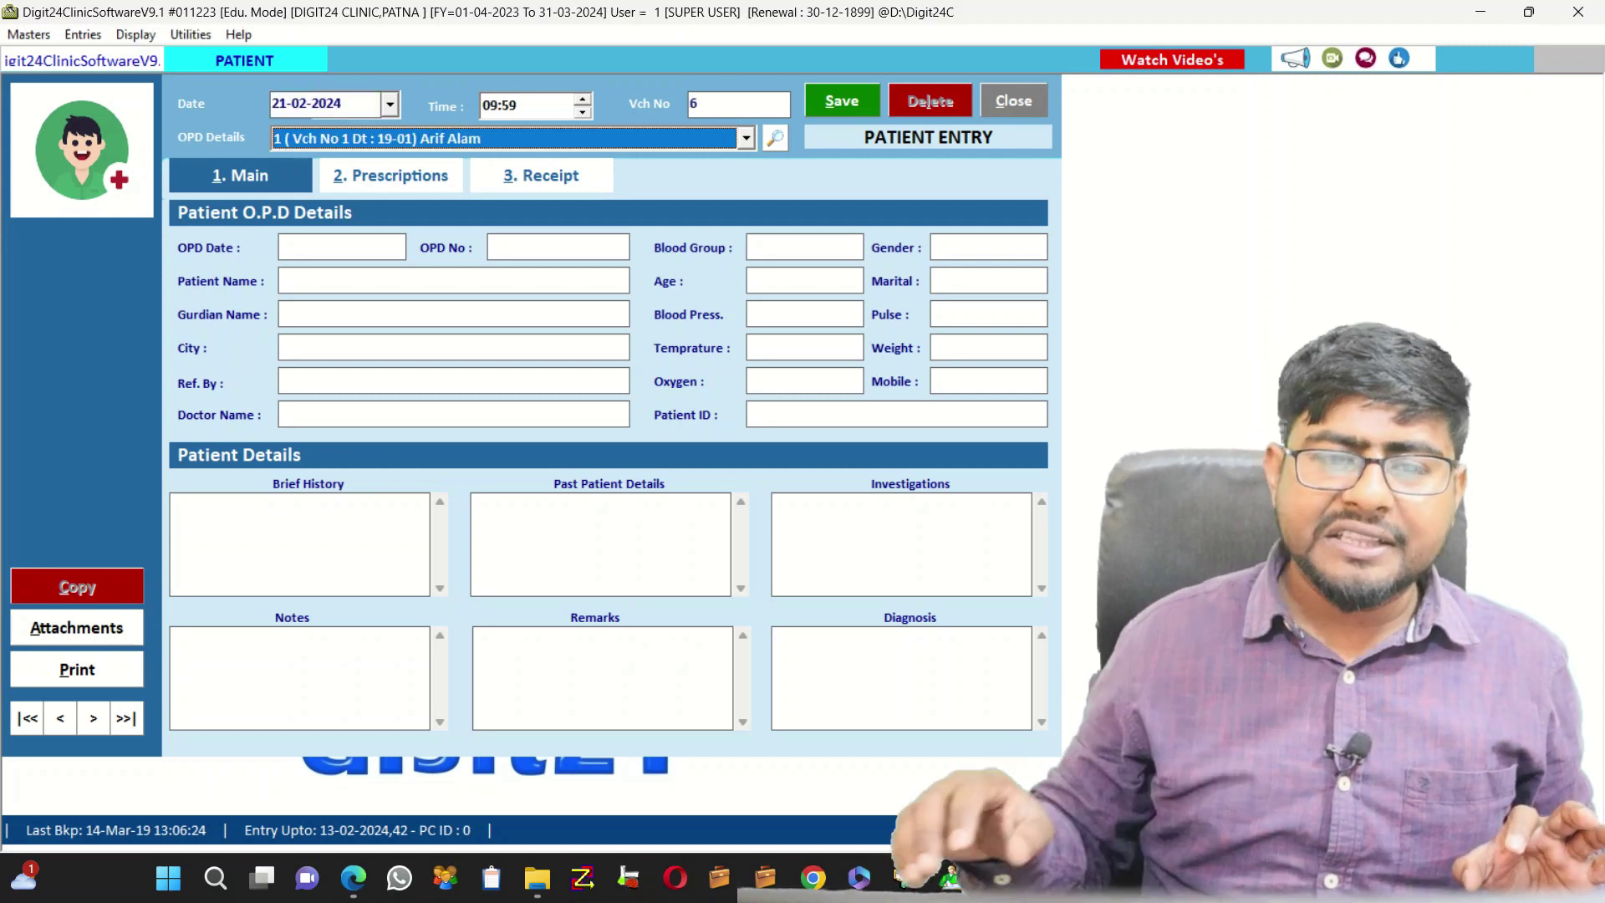
key("space")
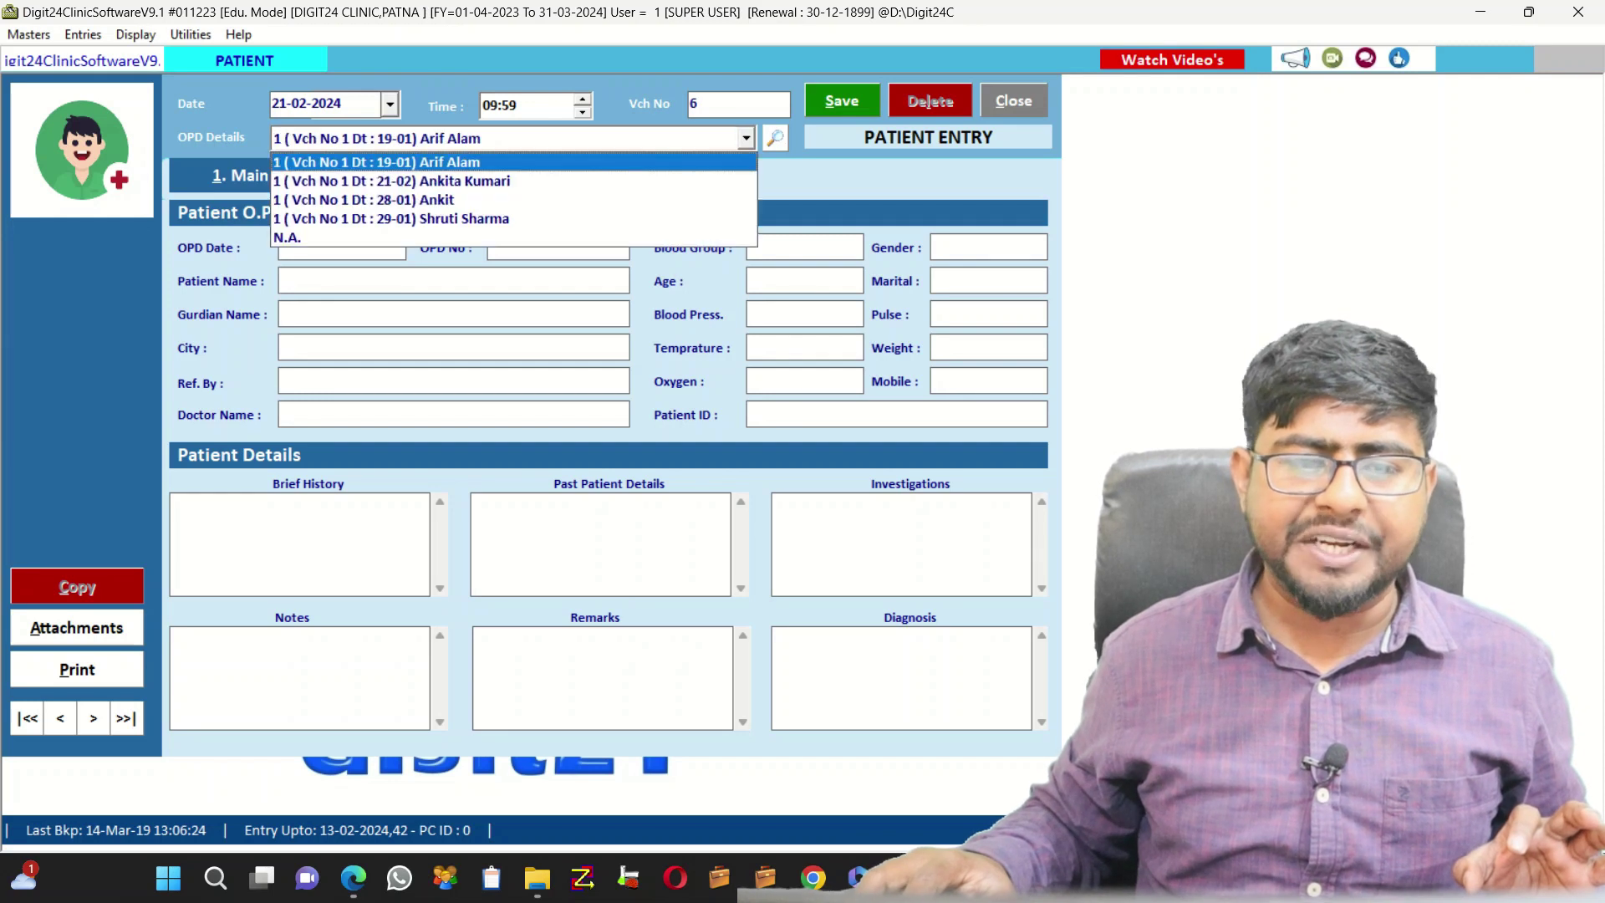
key("Down")
key("Down")
key("Down")
key("Down")
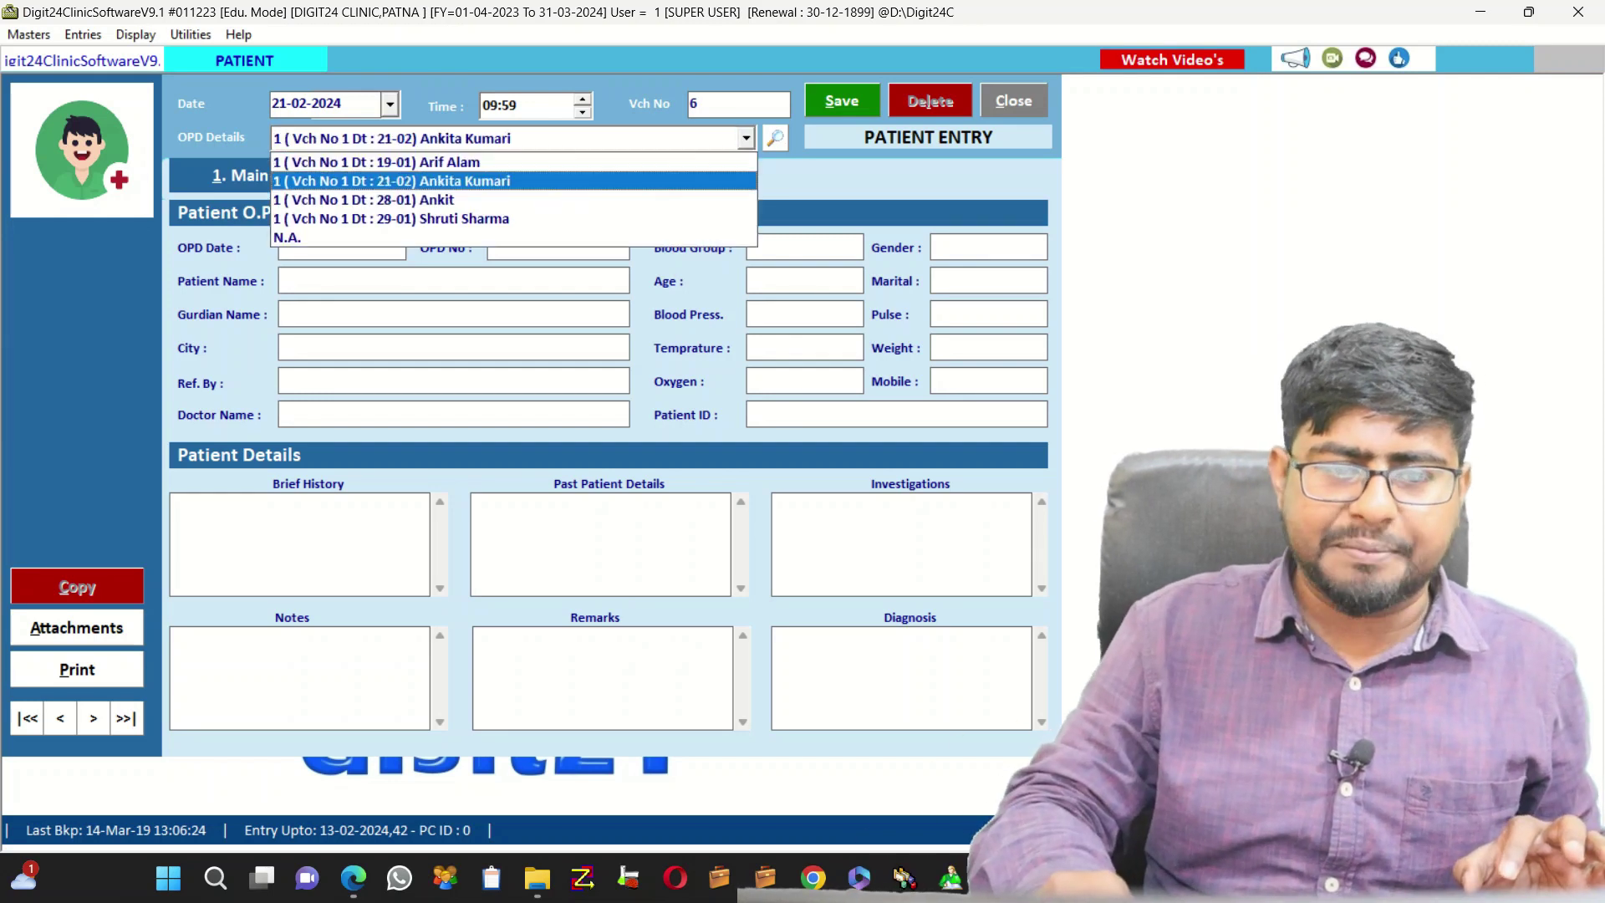
key("Up")
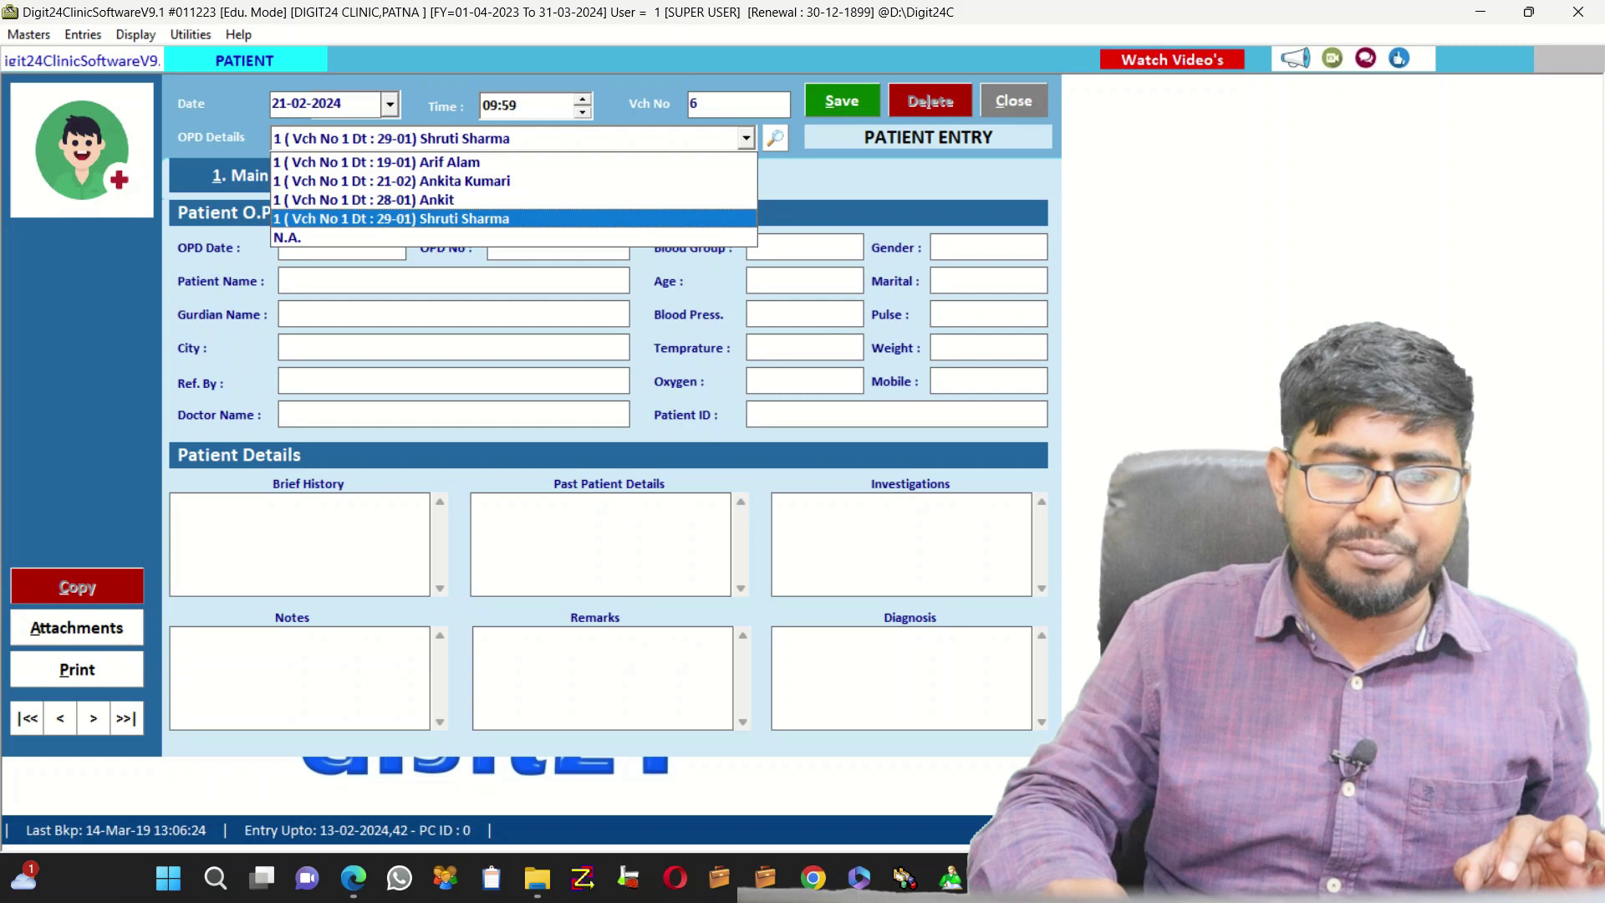
key("Up")
key("Up")
key("Up")
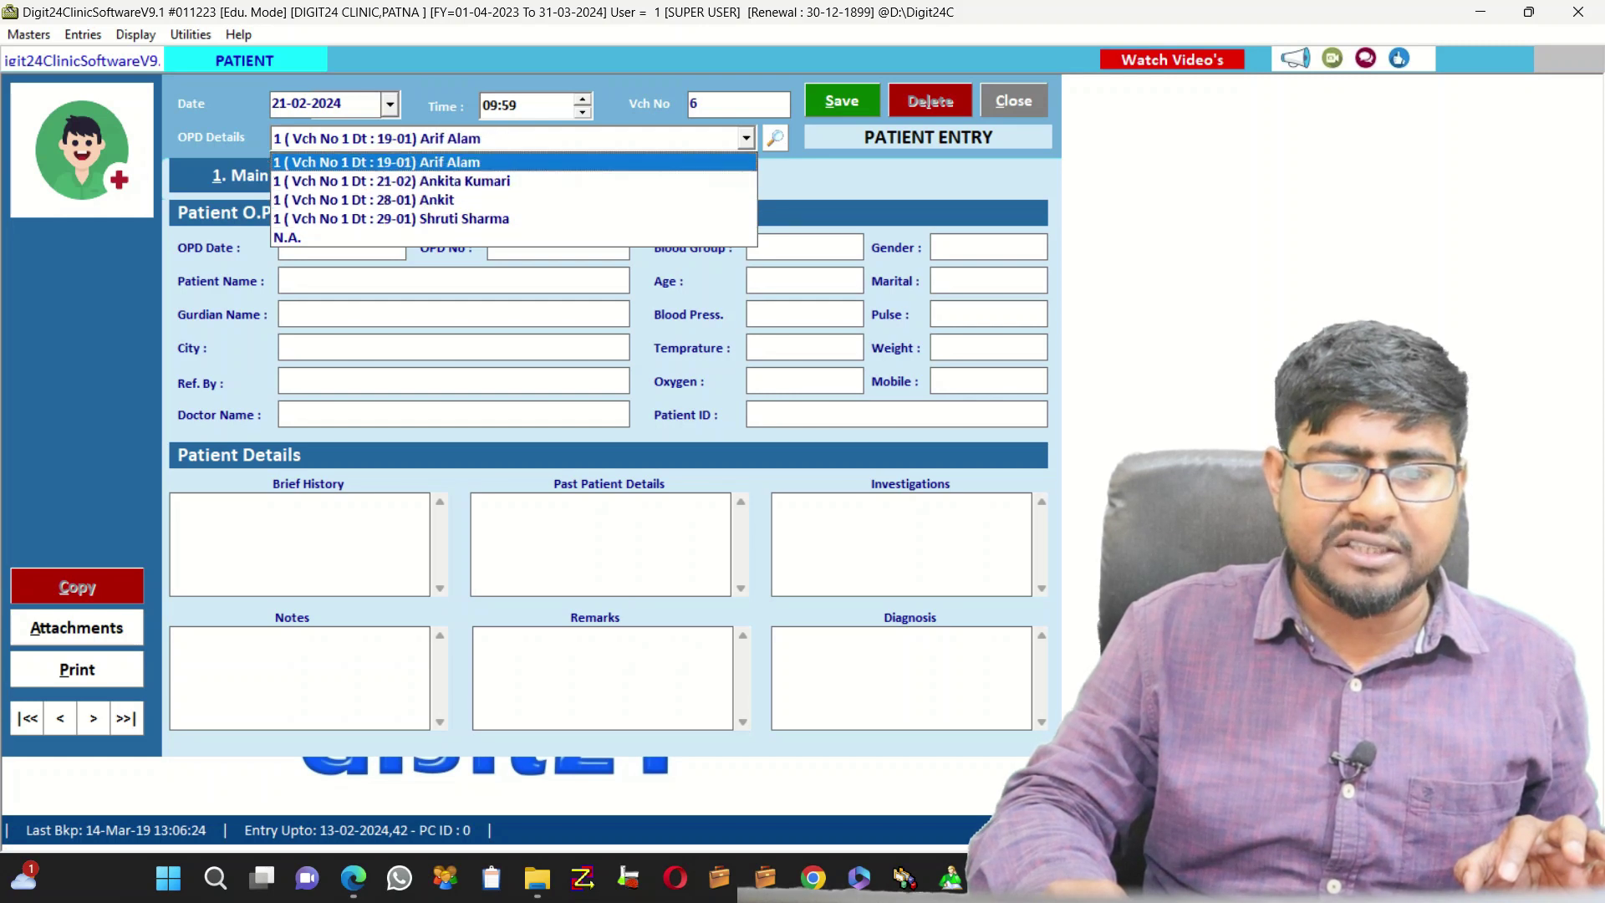
key("Down")
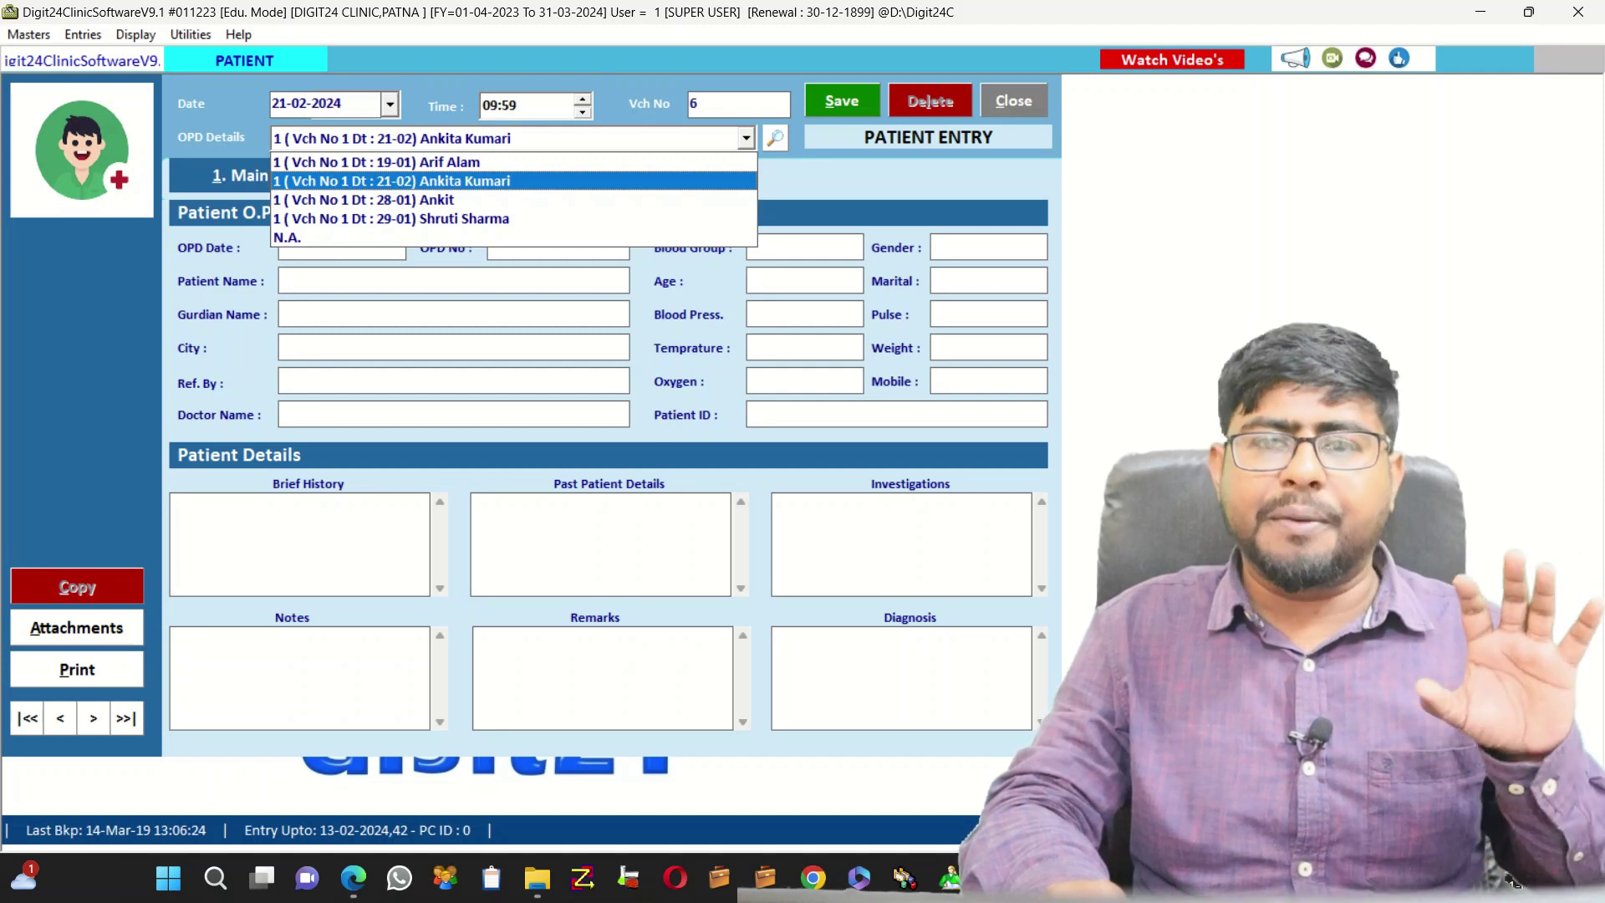
key("Return")
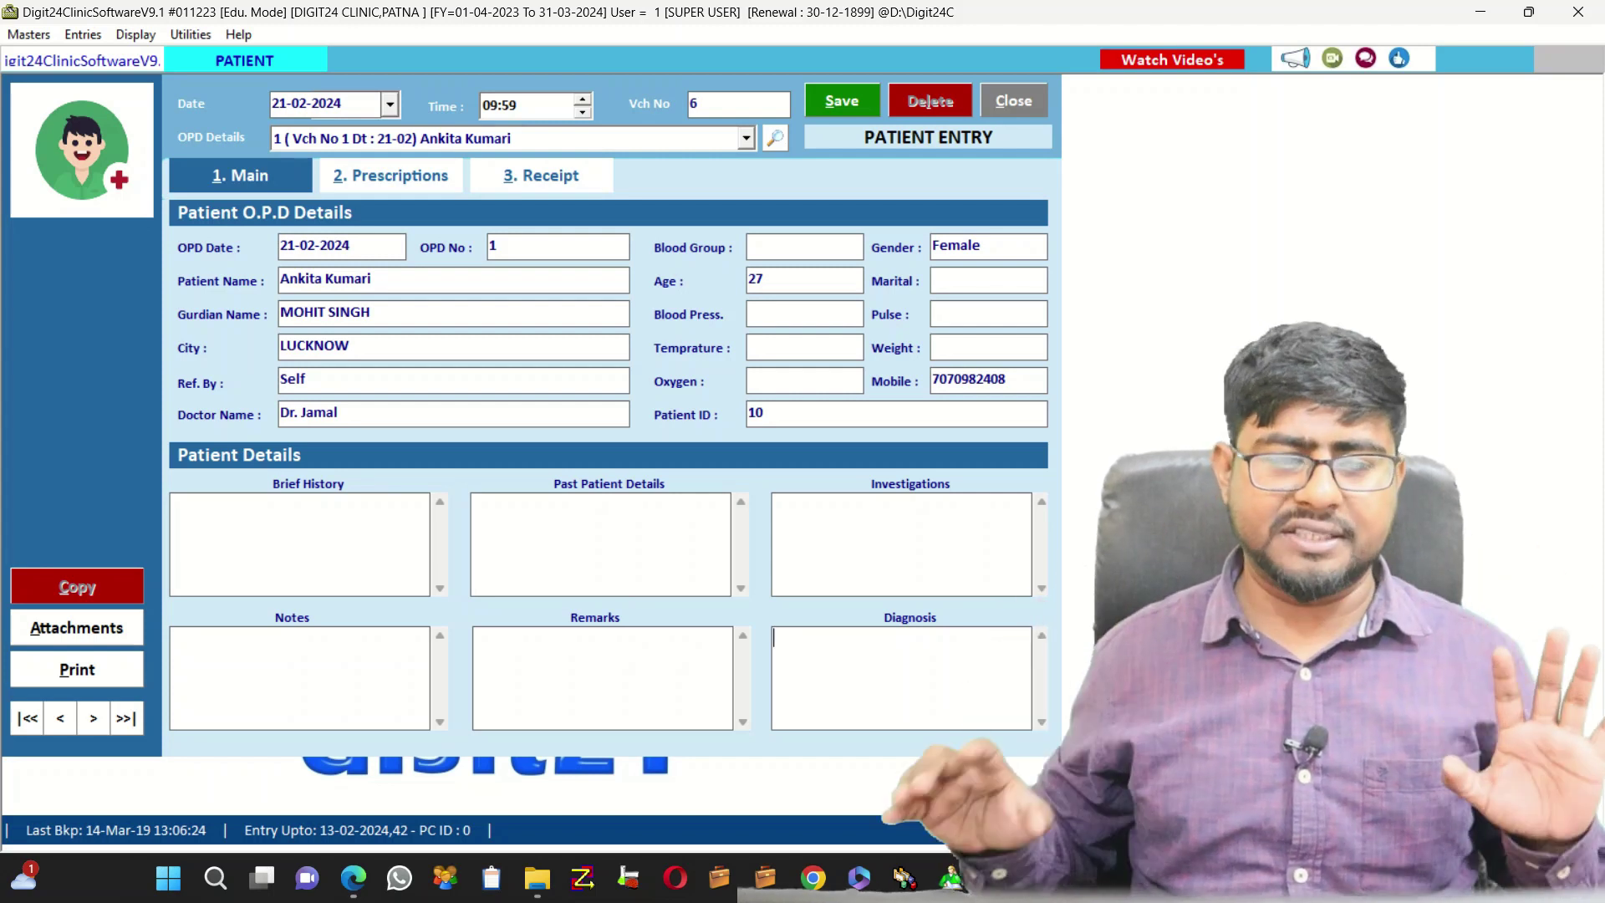
Prescribe PARACETAMOL 500 MG, 1-1-0-1 for 10 days (total 30) for Fever, then show Receipt
left_click(391, 175)
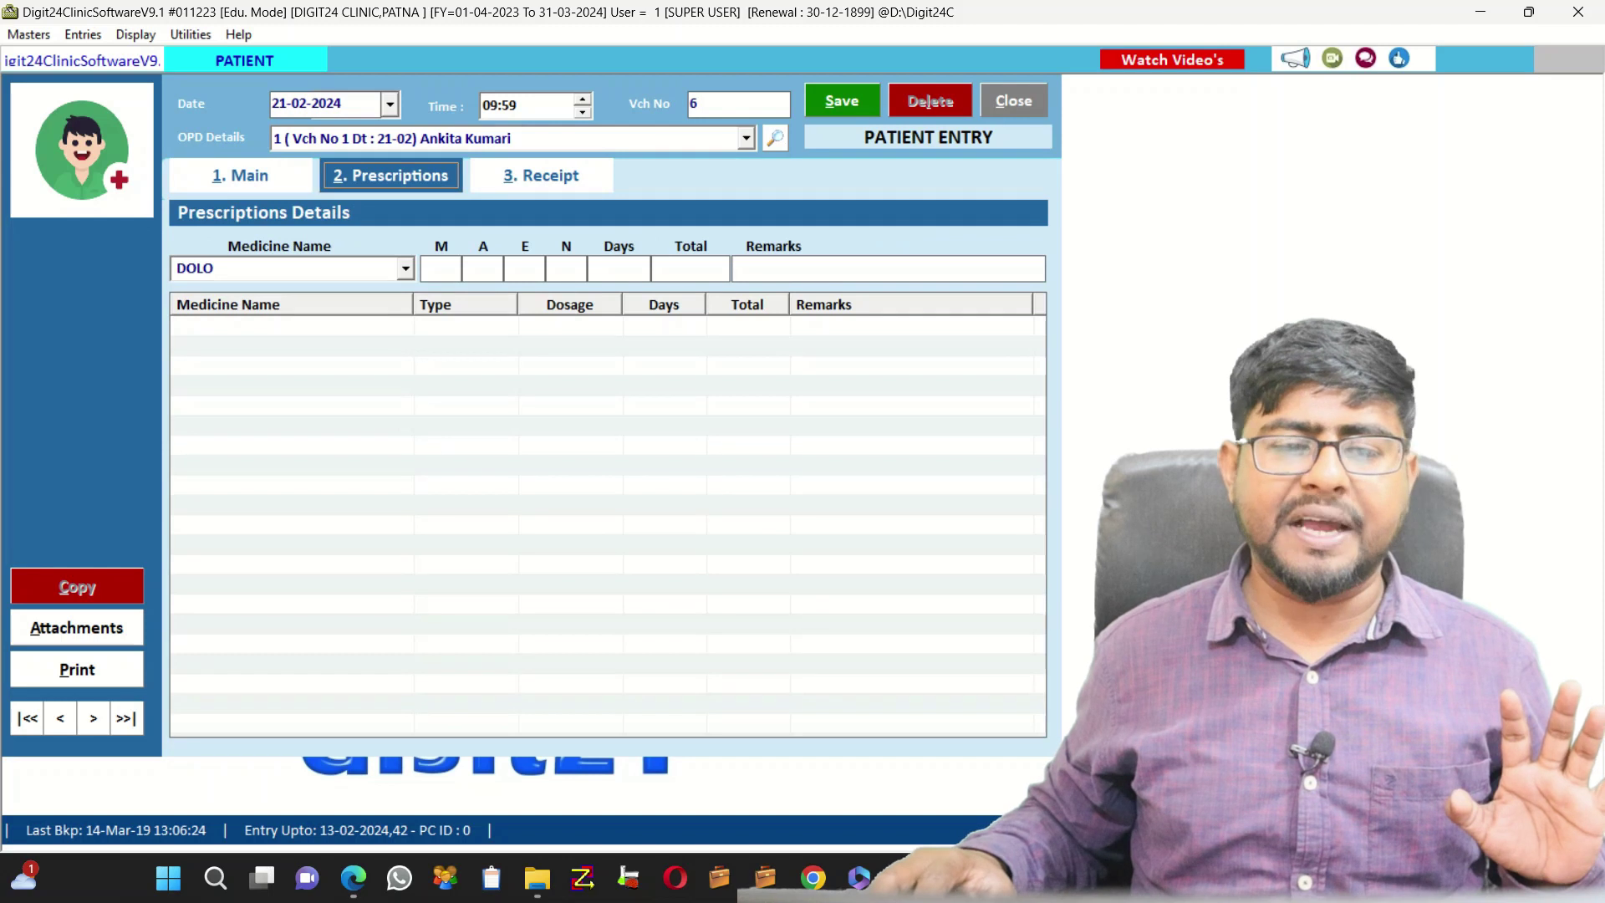
left_click(406, 268)
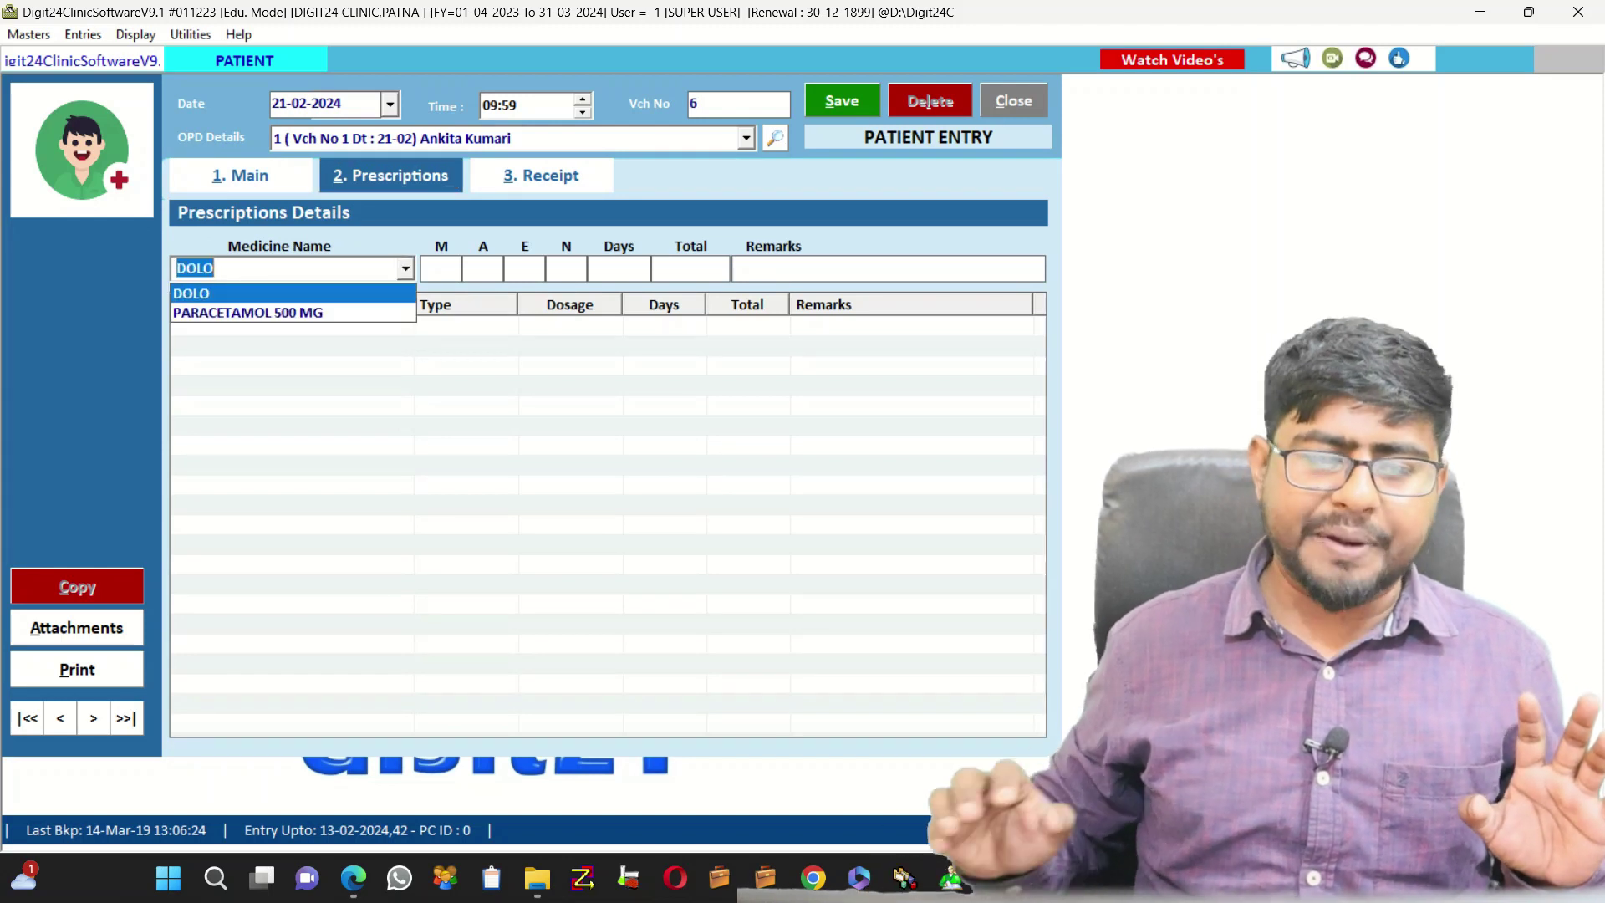
key("Down")
key("Return")
key("Return")
key("Return")
key("Return")
key("Return")
key("Return")
key("Return")
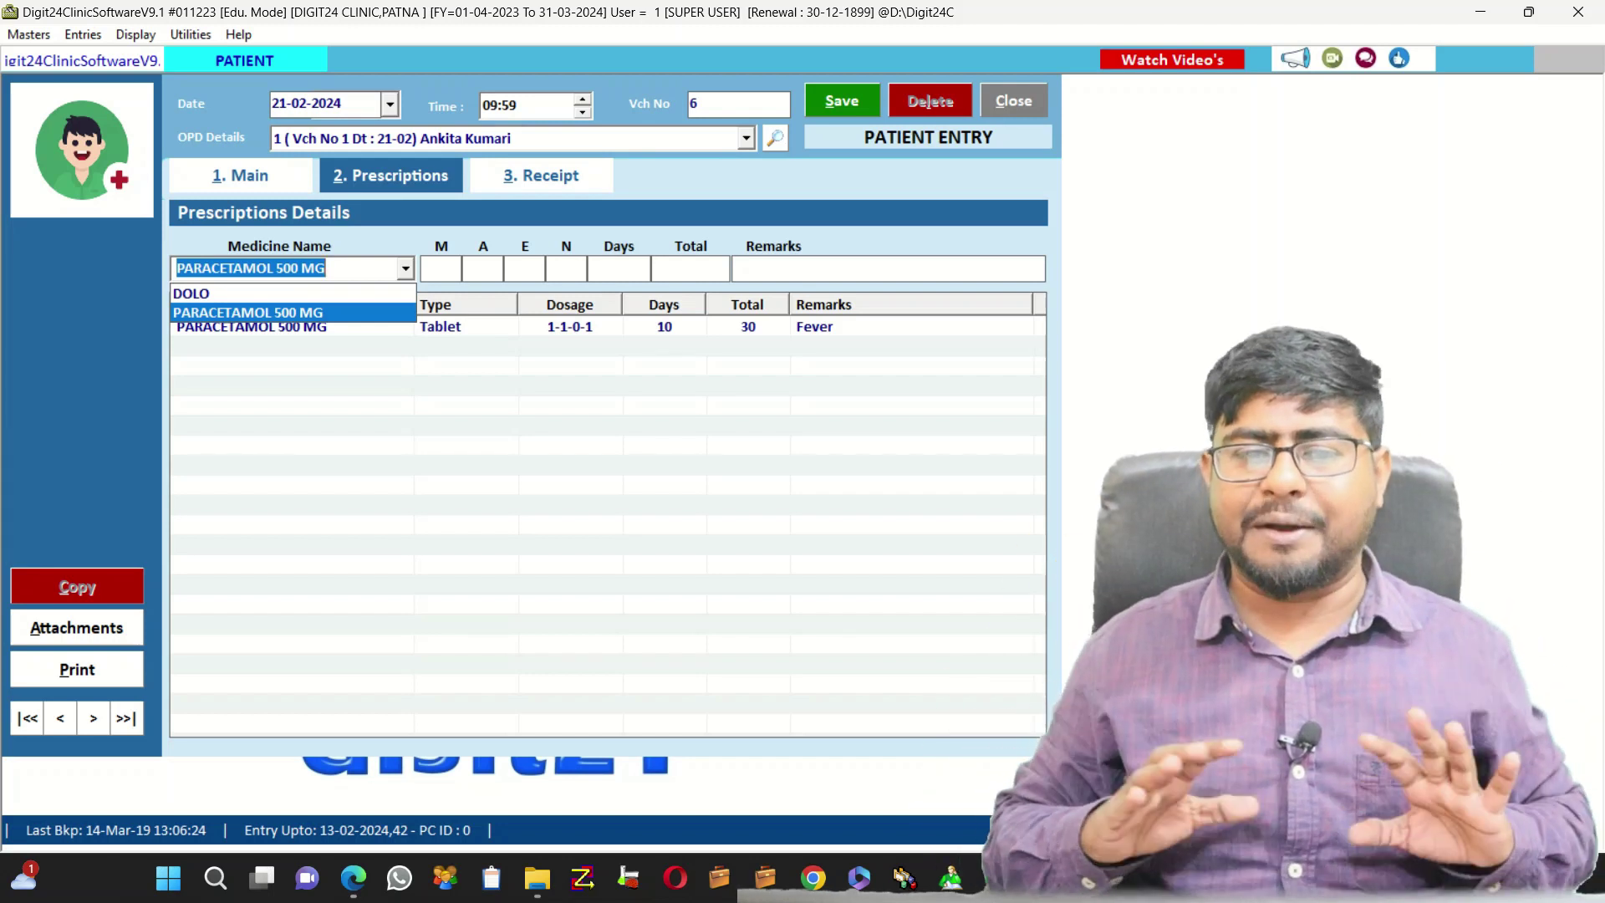
left_click(542, 176)
left_click(542, 176)
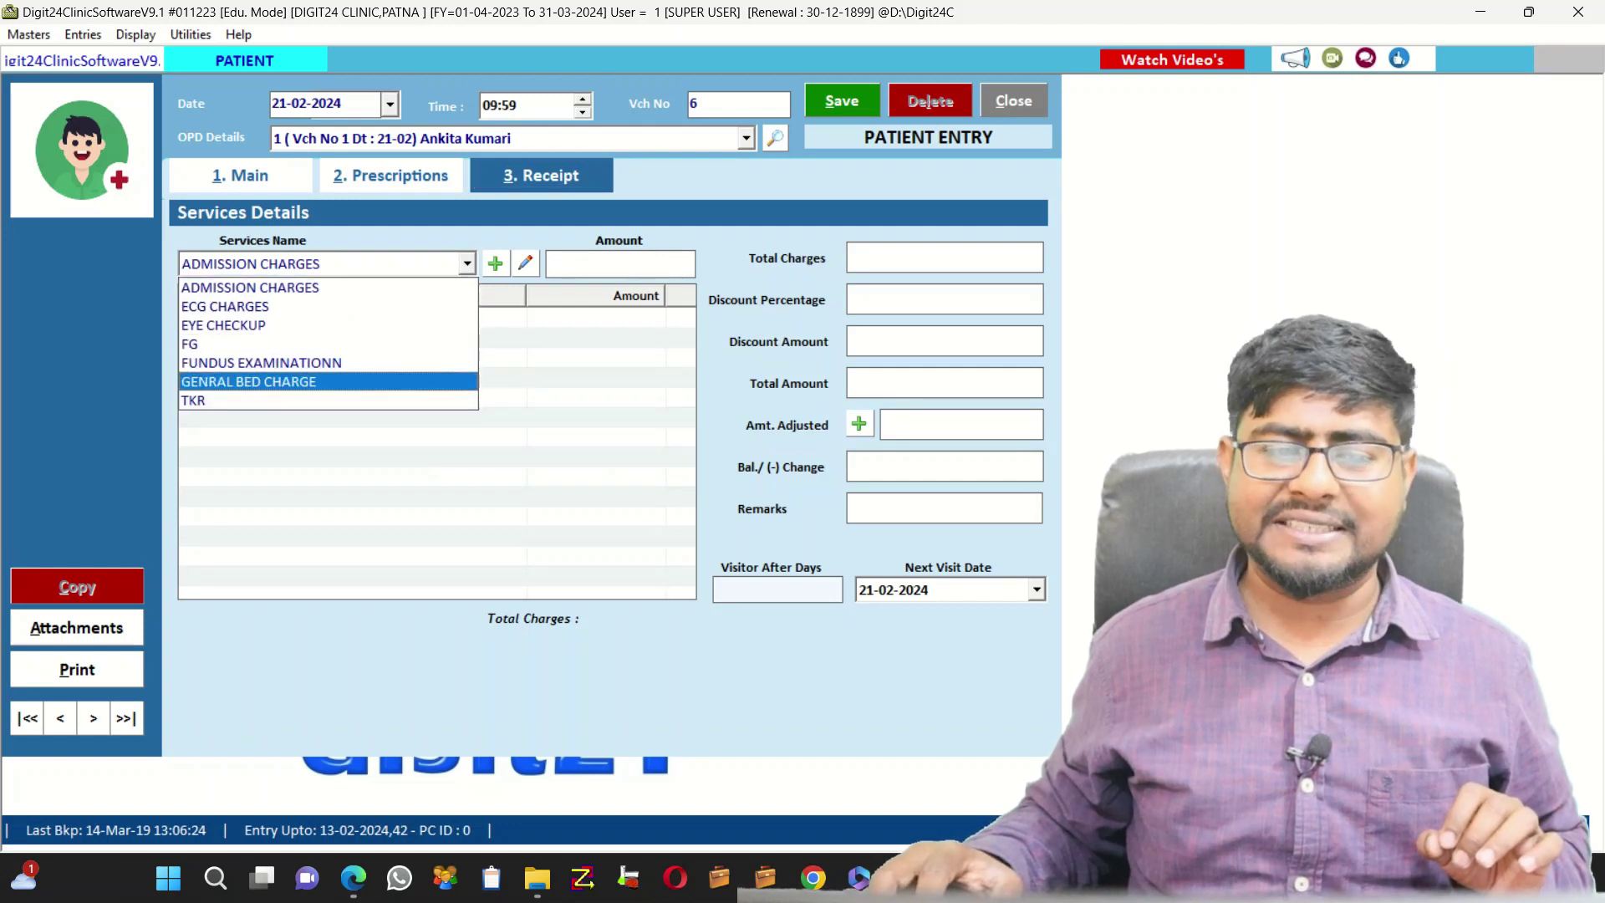
Save the patient entry without adding a service charge and agree to print the Rx slip
left_click(251, 287)
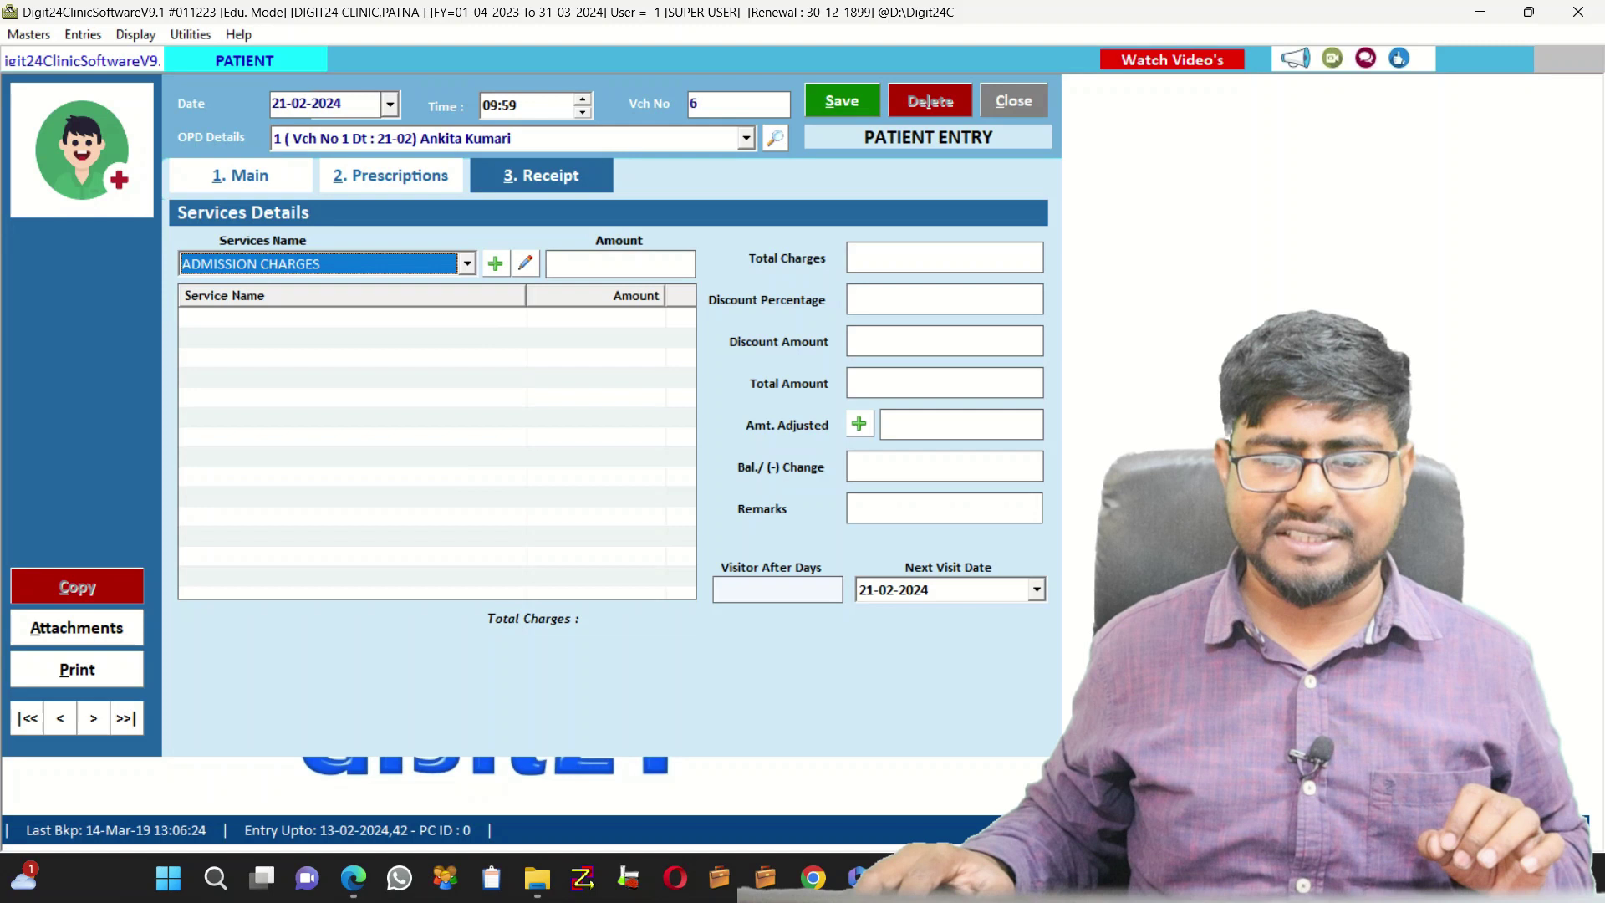
left_click(841, 100)
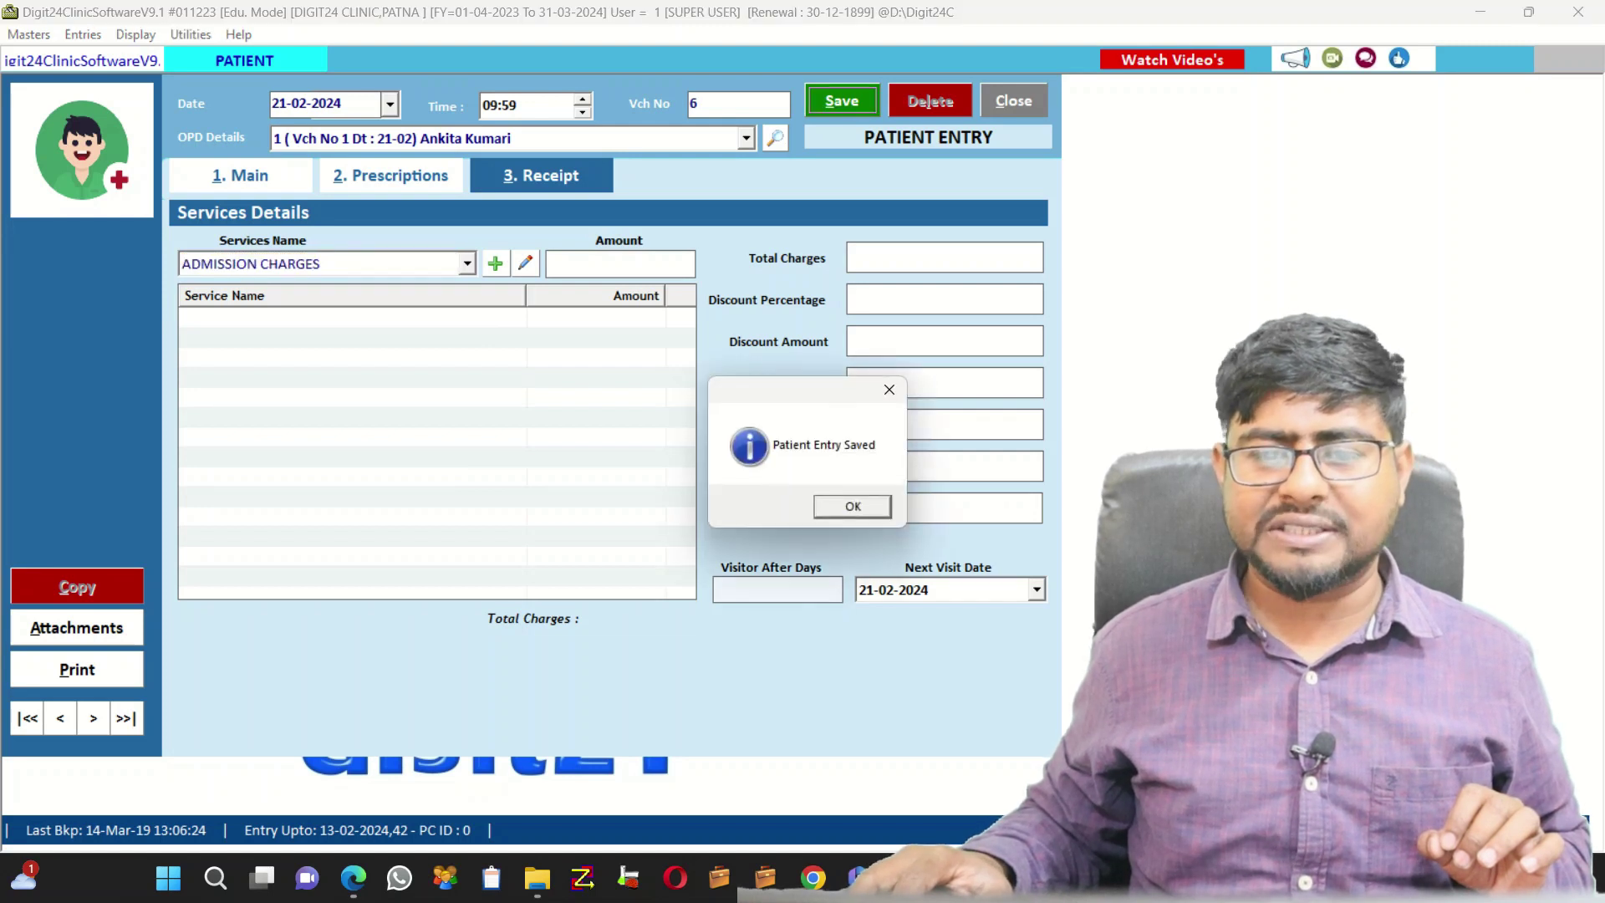
key("Return")
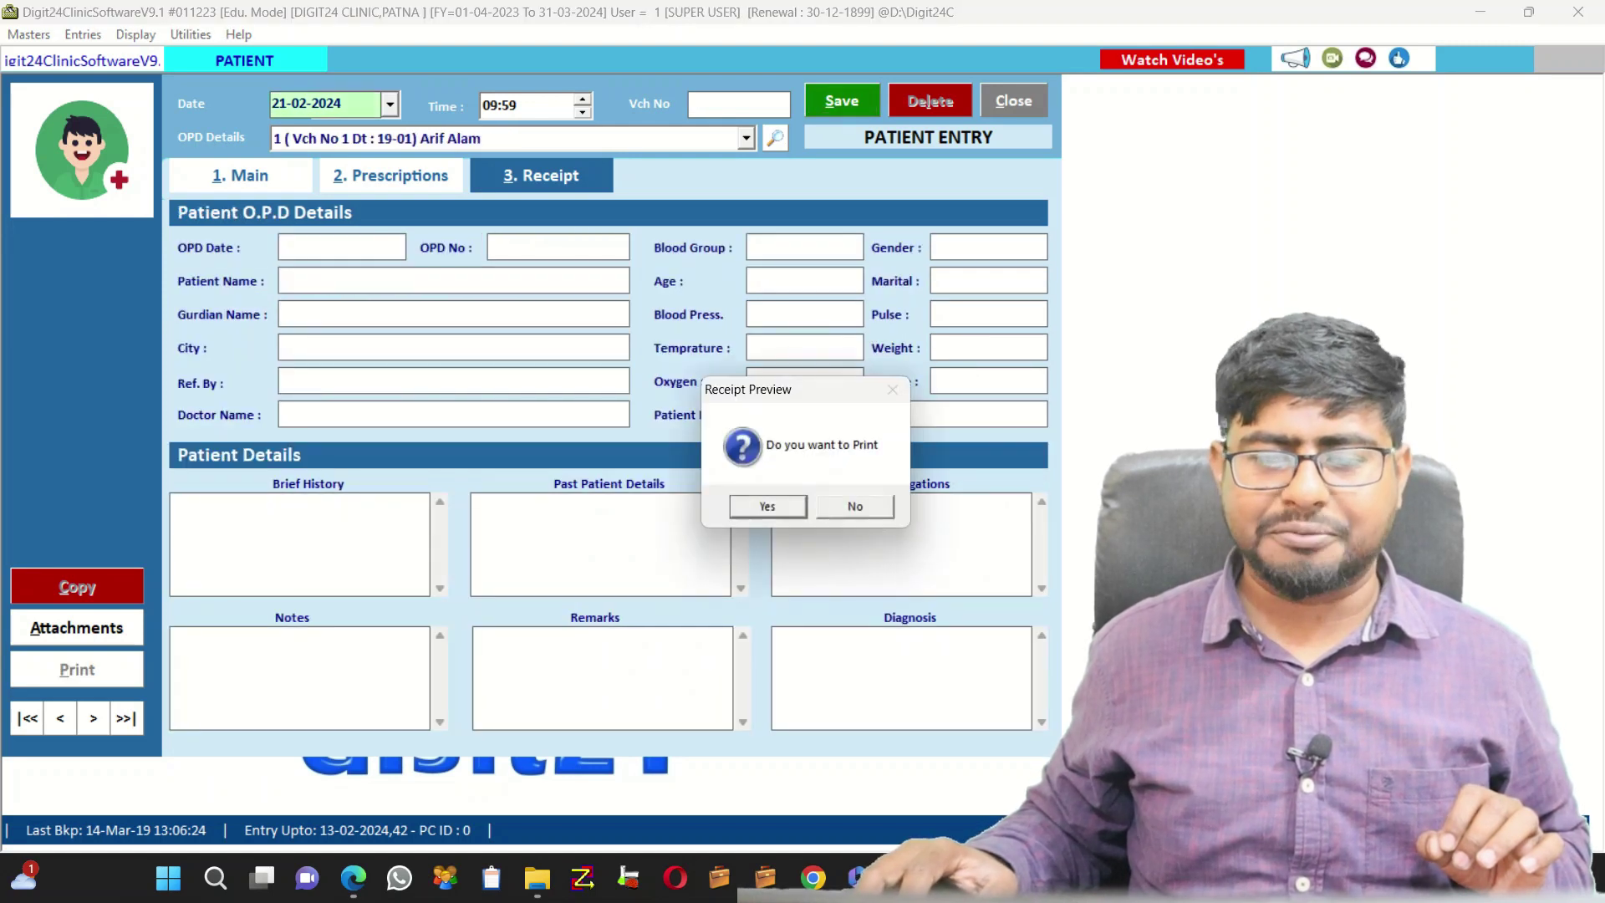
key("Return")
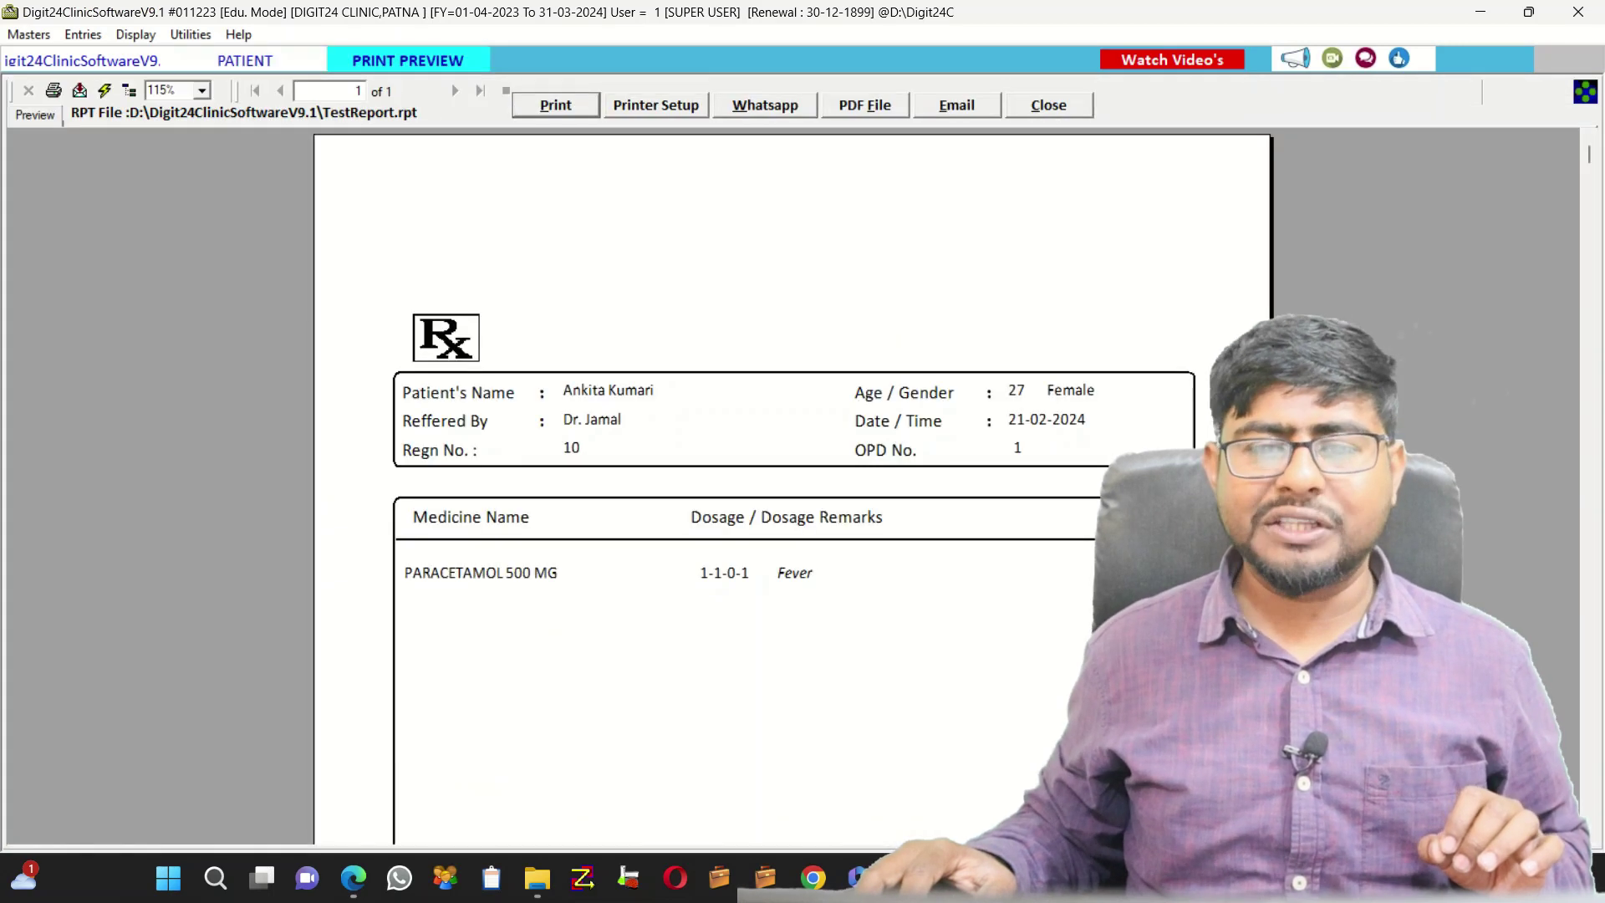
Review the Rx preview: PARACETAMOL 500 MG 1-1-0-1 for Fever, follow-up date 21-02-2024
scroll(792, 486, "down", 4)
scroll(793, 486, "down", 3)
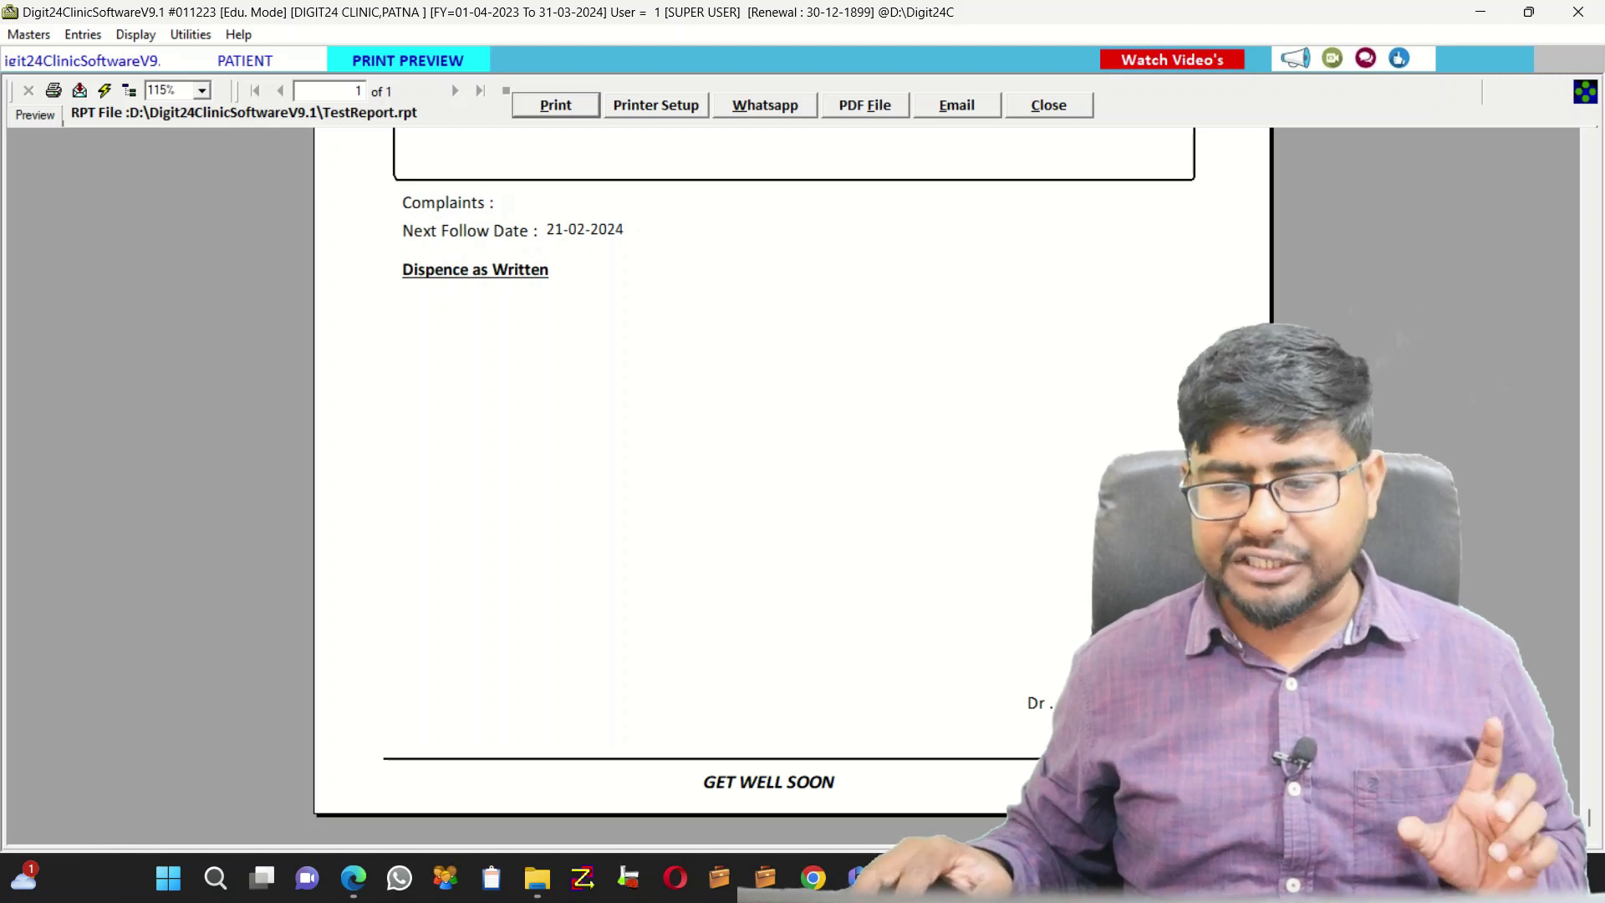
scroll(793, 486, "up", 7)
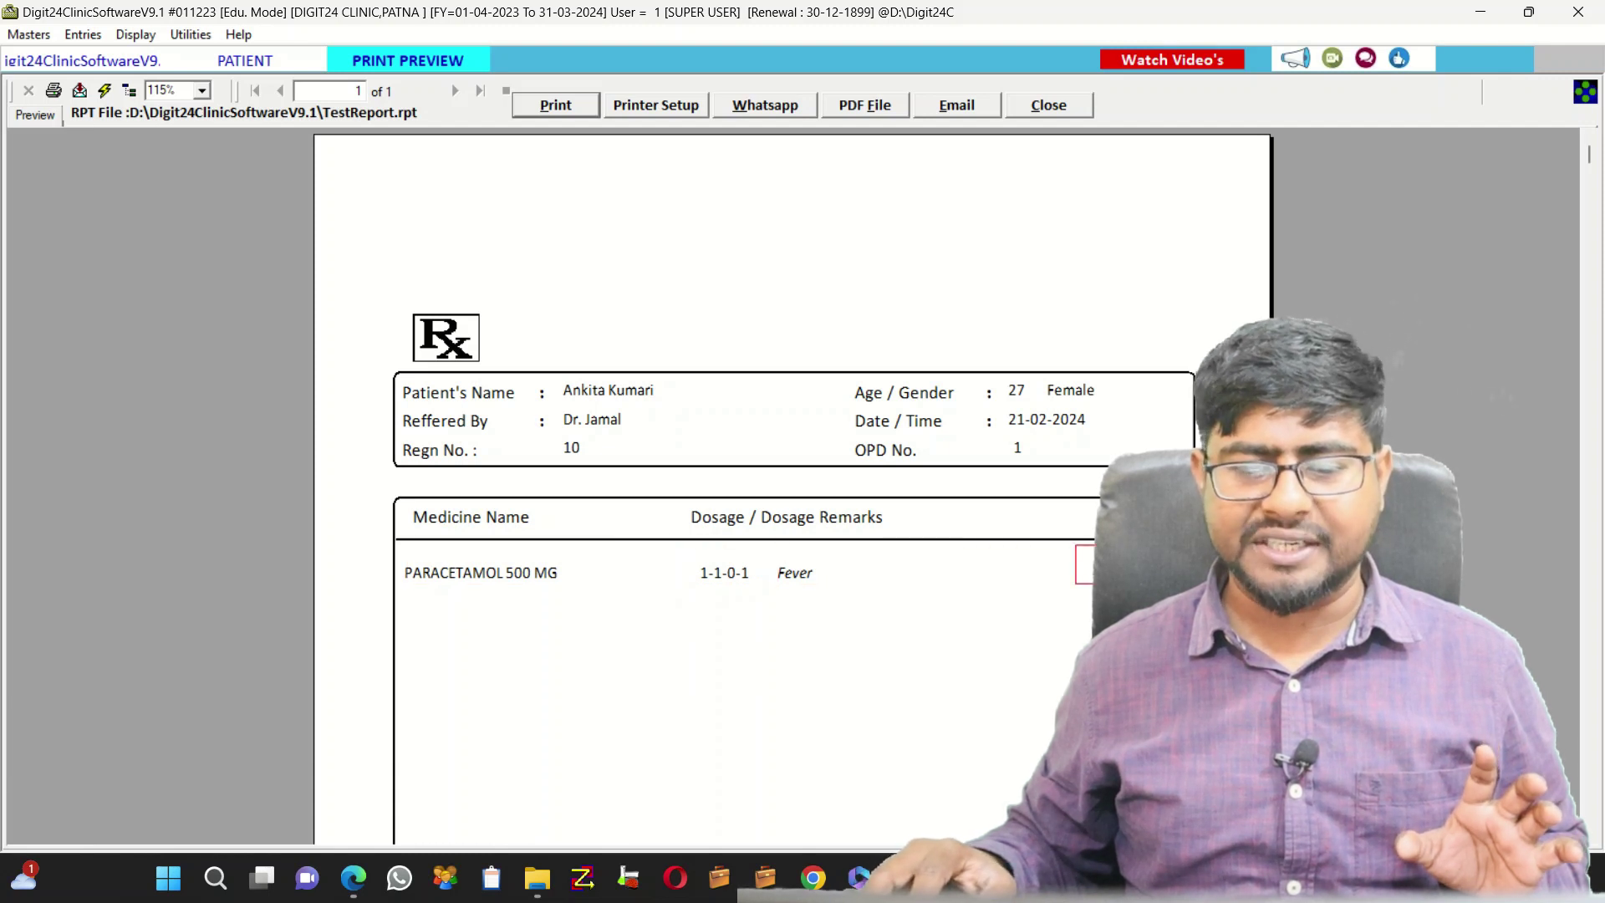
scroll(792, 486, "down", 7)
scroll(793, 486, "up", 7)
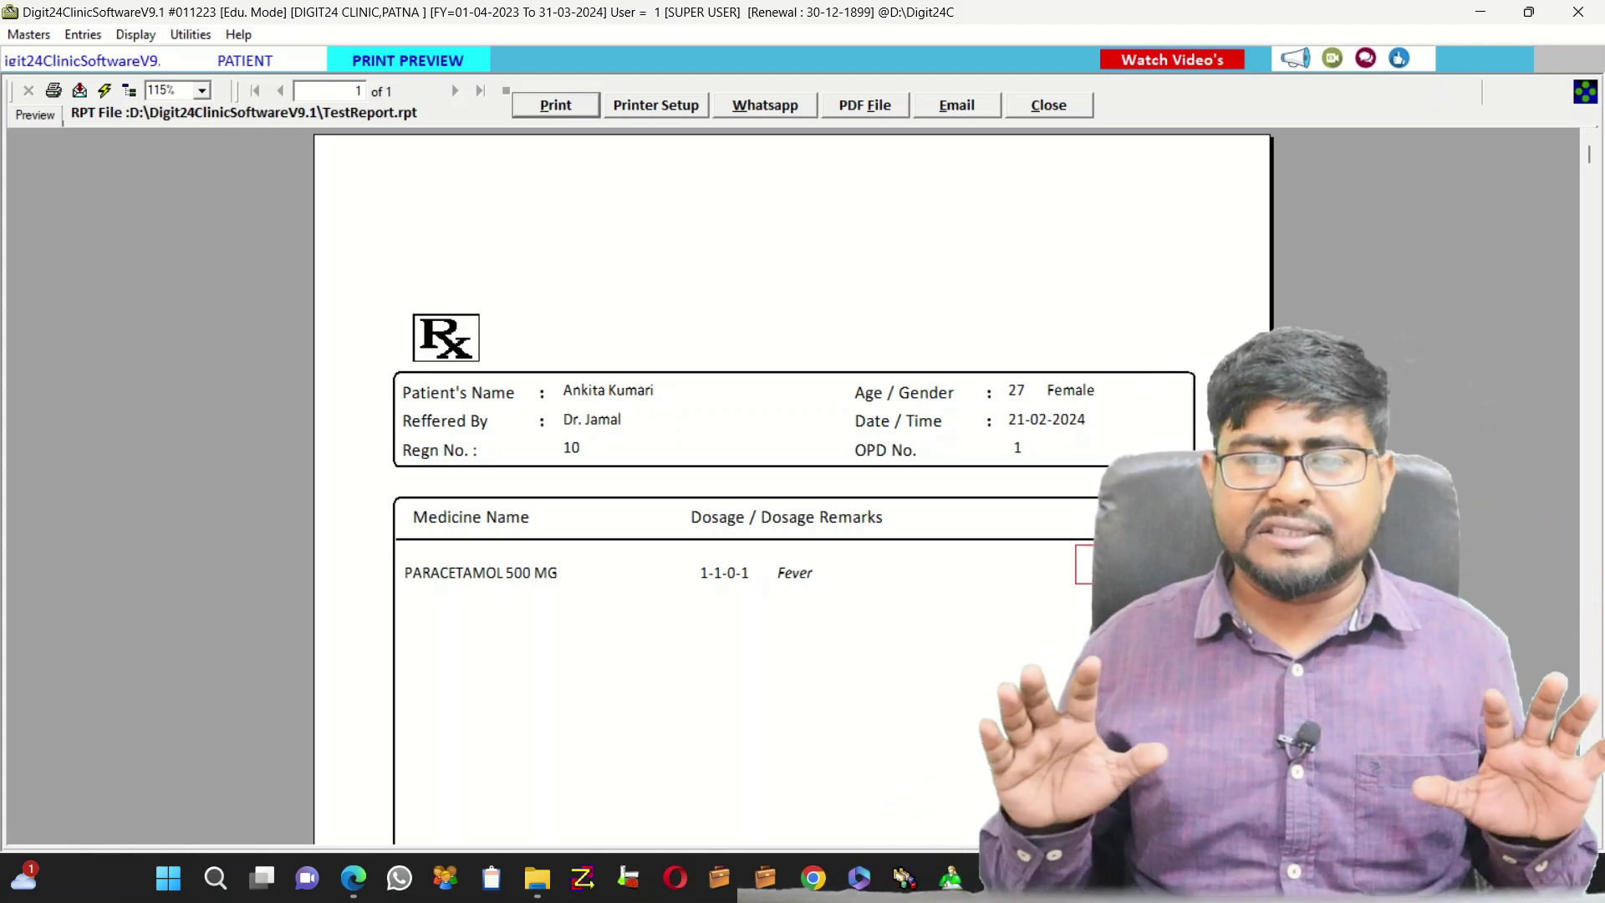
key("Escape")
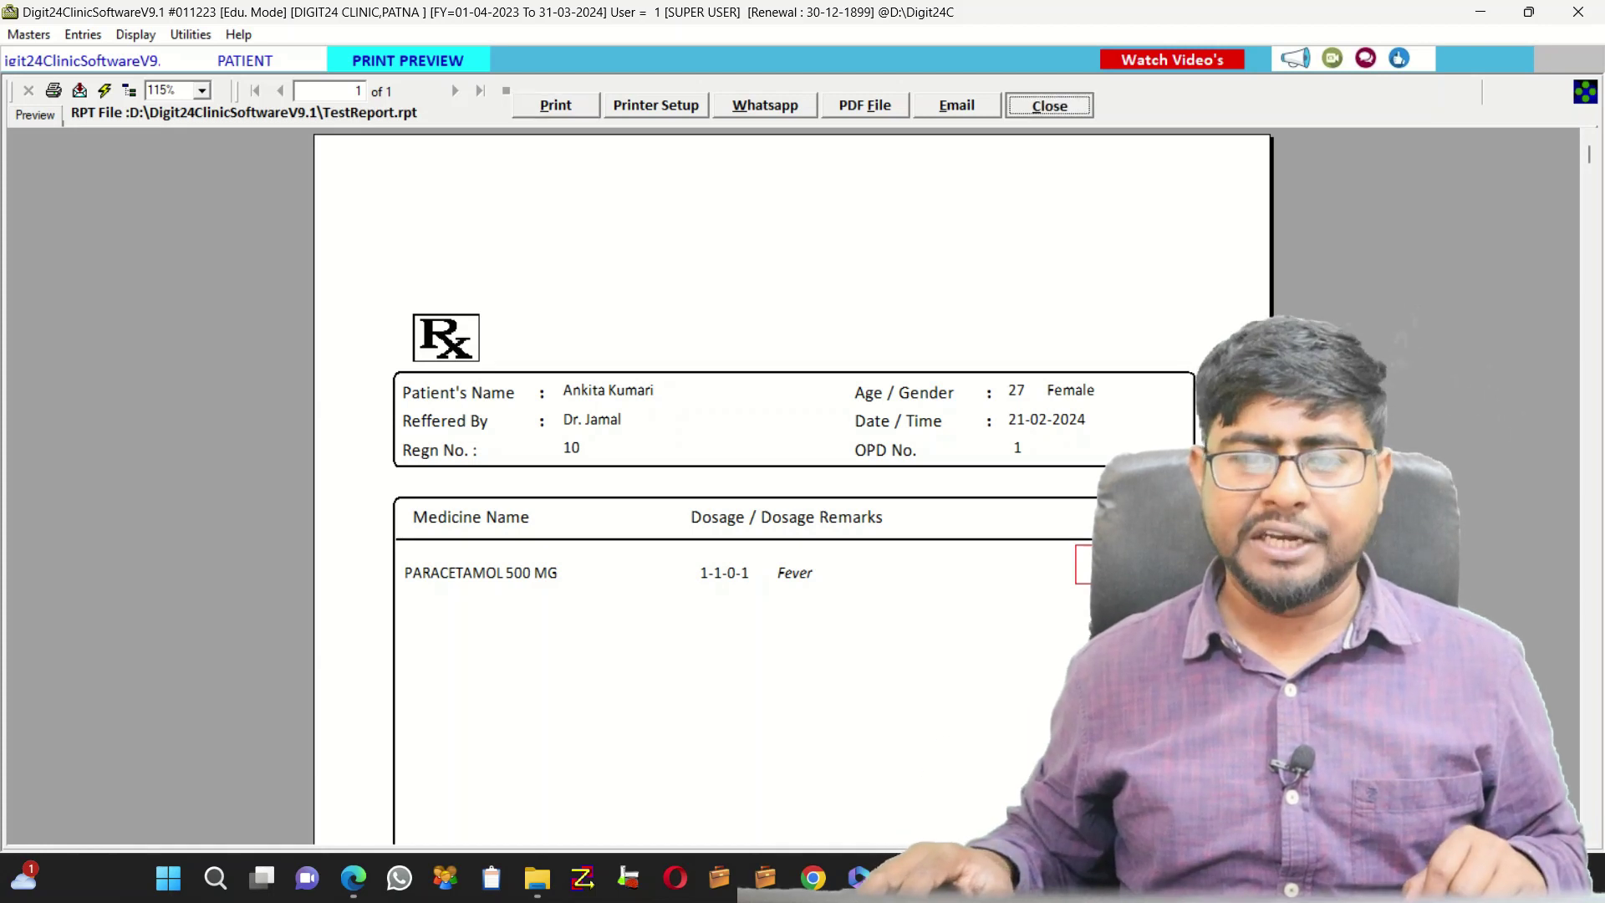
Close the Rx preview and confirm cancelling the Patient Entry form to reach the home screen
key("Escape")
key("Escape")
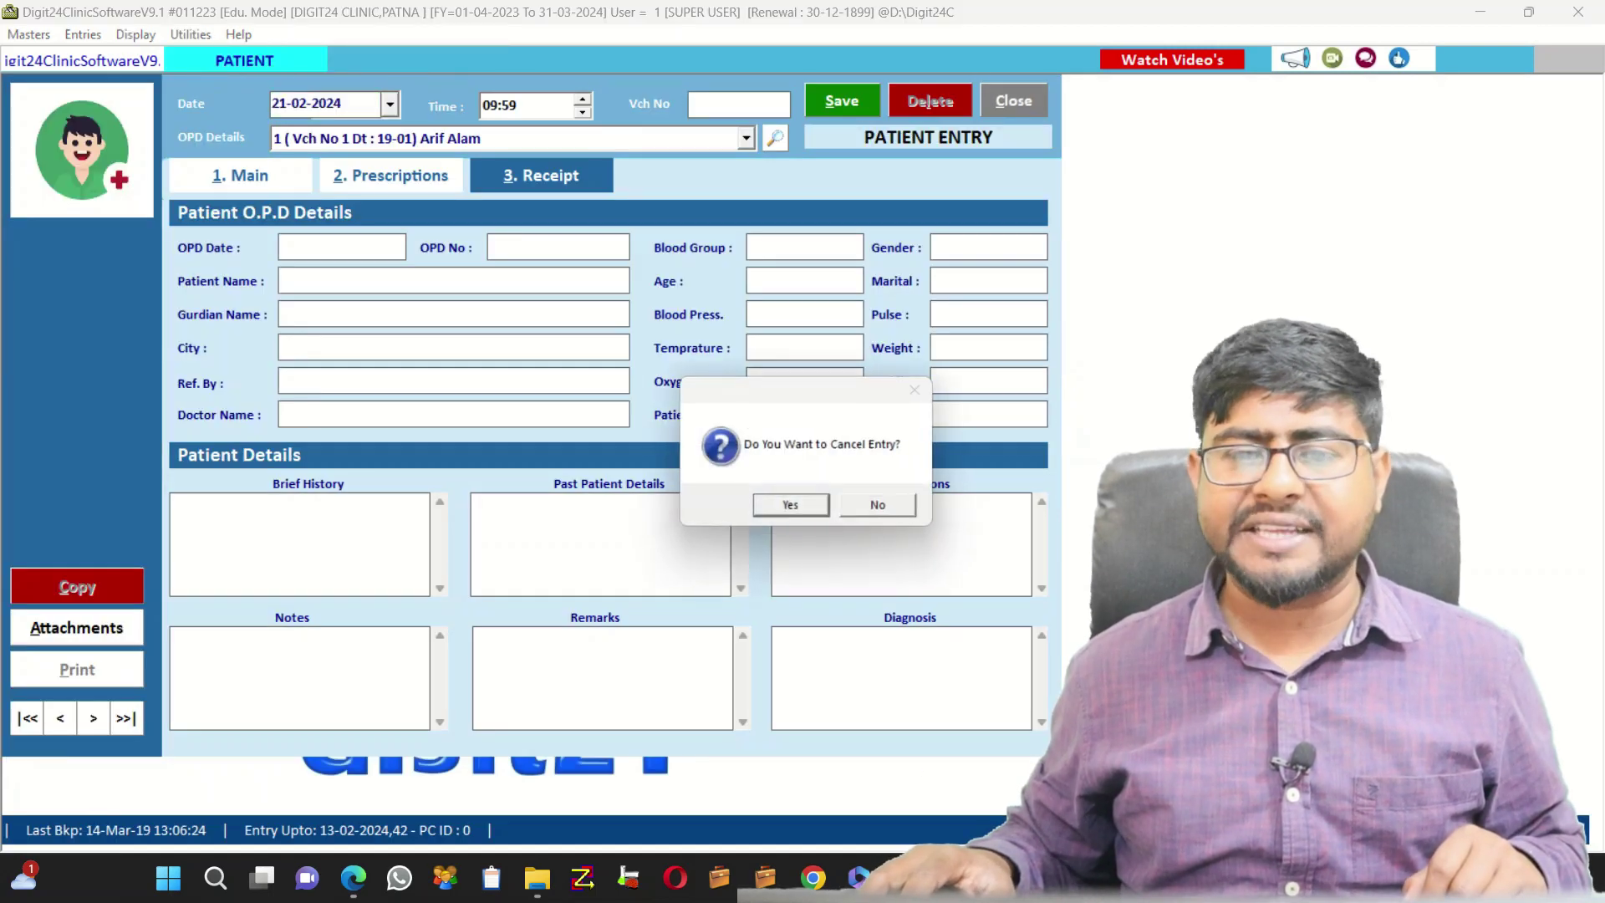
key("Return")
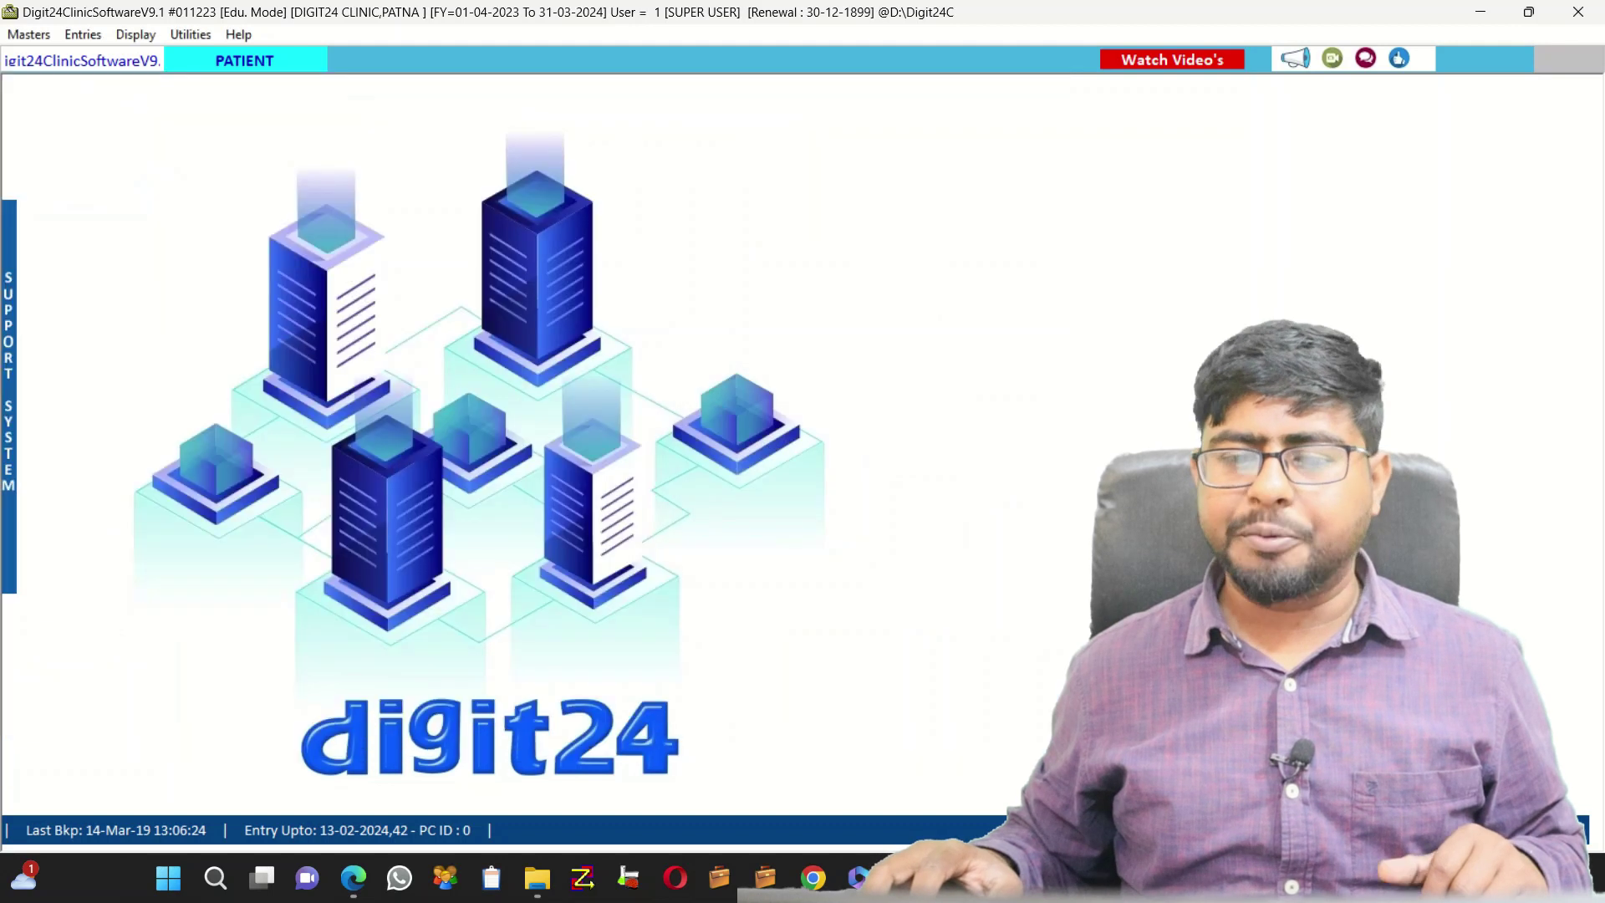